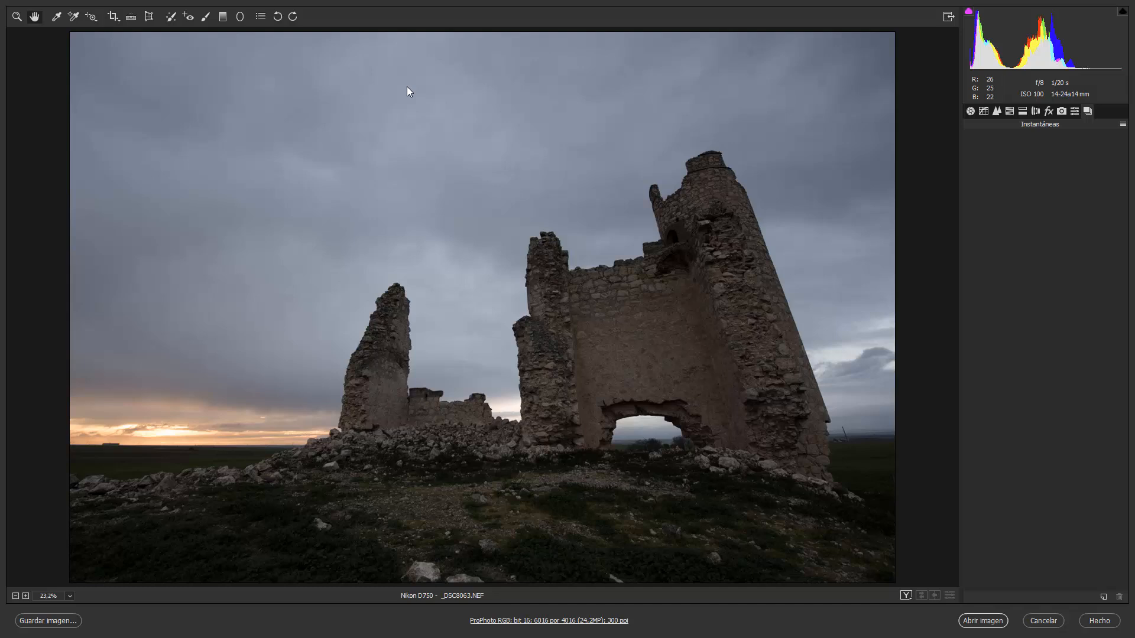
key("k")
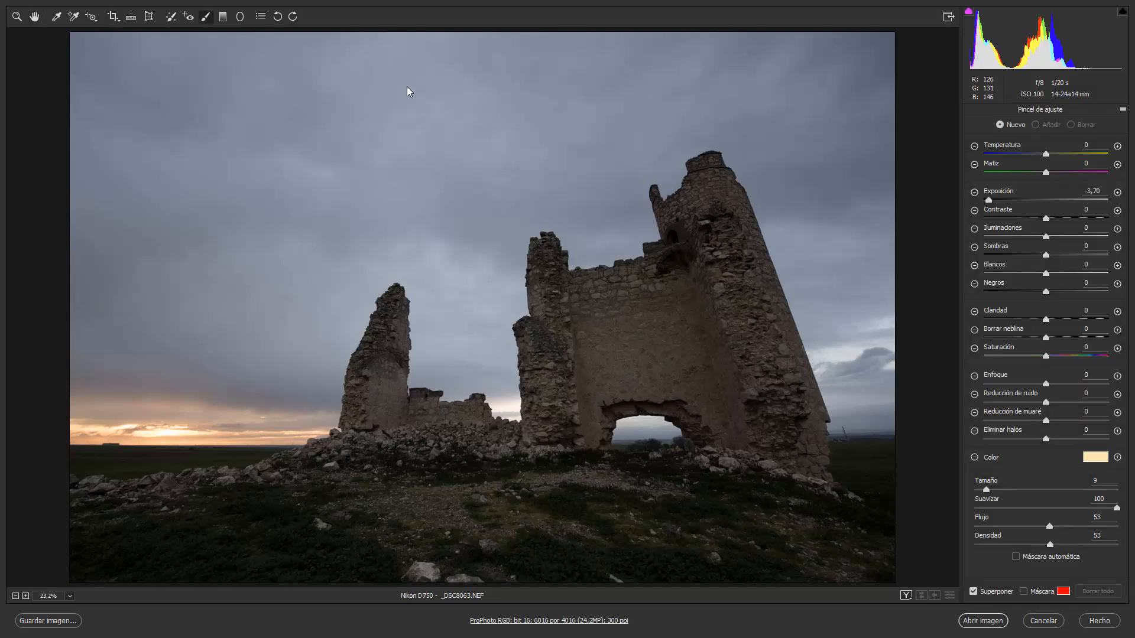
left_click(974, 192)
mouse_move(116, 188)
left_mouse_down()
mouse_move(200, 94)
mouse_move(160, 261)
mouse_move(374, 91)
mouse_move(285, 305)
mouse_move(537, 111)
mouse_move(481, 223)
mouse_move(590, 152)
mouse_move(609, 213)
mouse_move(777, 152)
mouse_move(835, 215)
mouse_move(764, 394)
left_mouse_up()
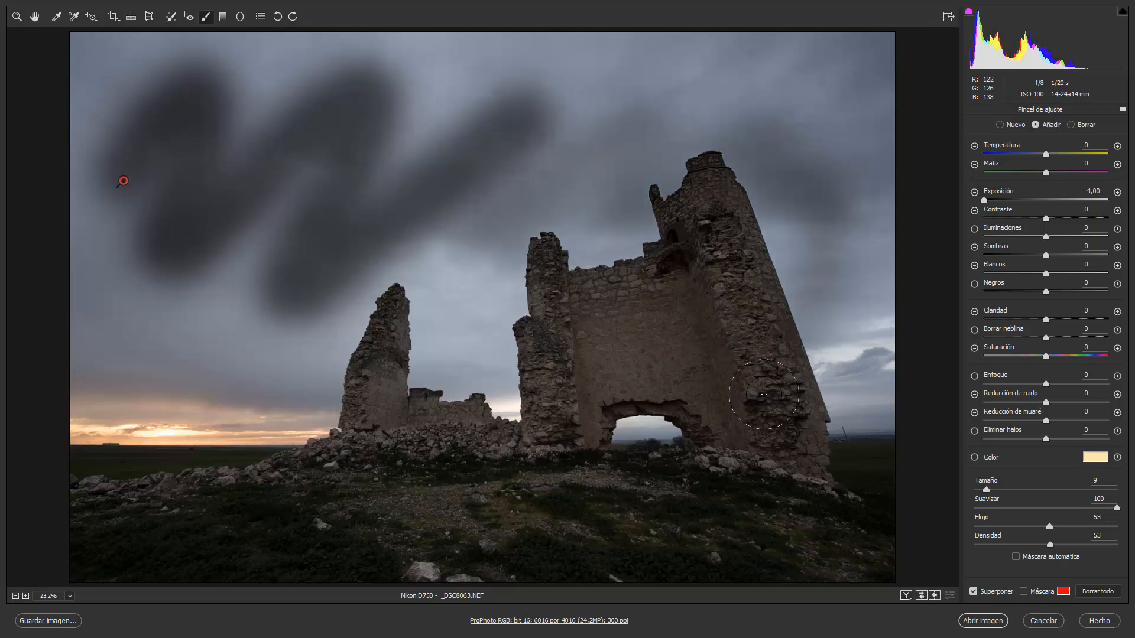
key("Delete")
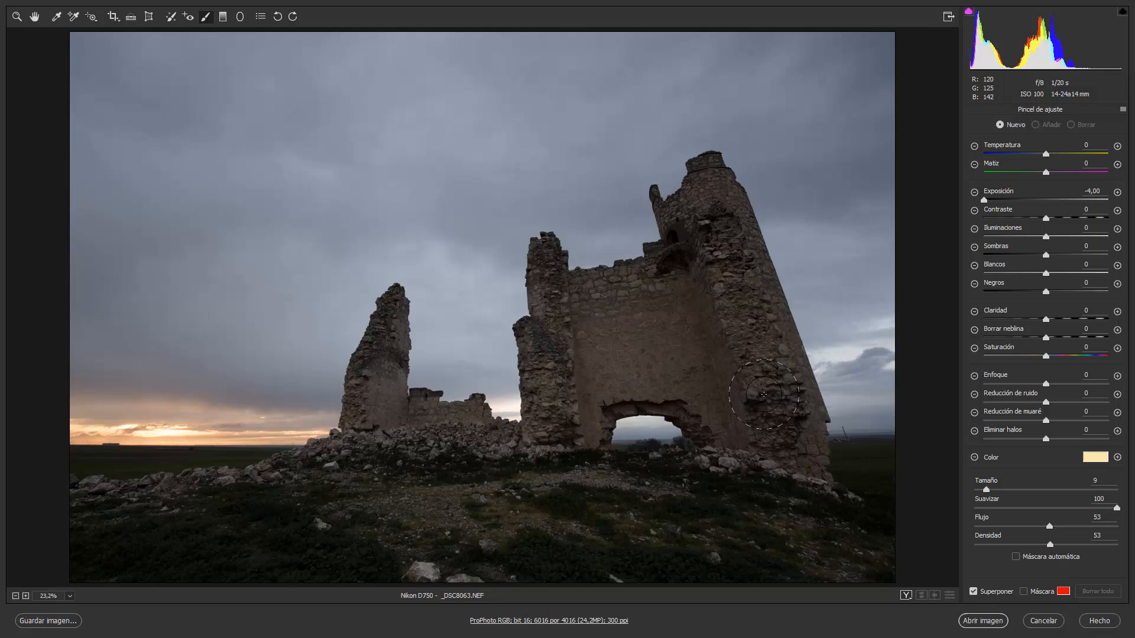
key("h")
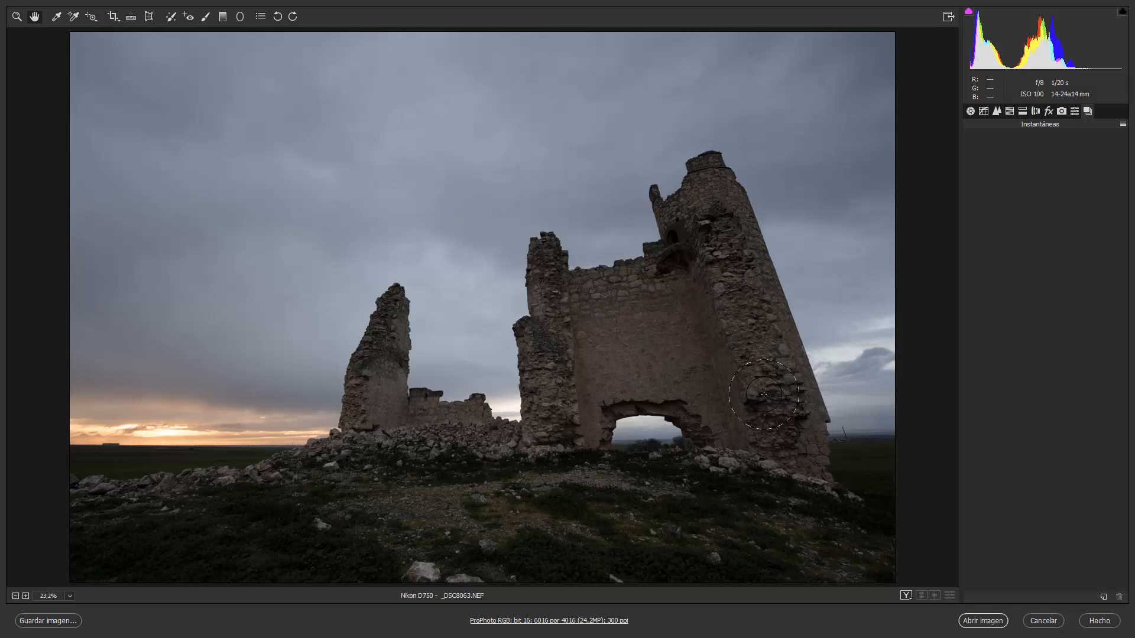
- Turn on chromatic aberration removal and lens profile corrections for the photo
left_click(1035, 111)
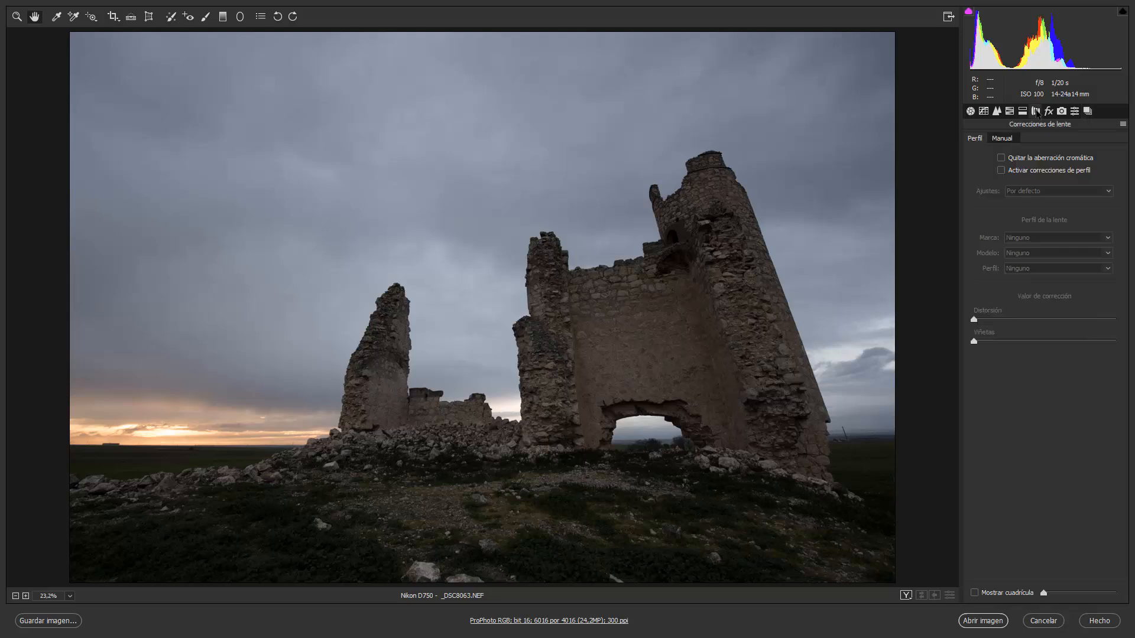
left_click(1004, 159)
left_click(1001, 171)
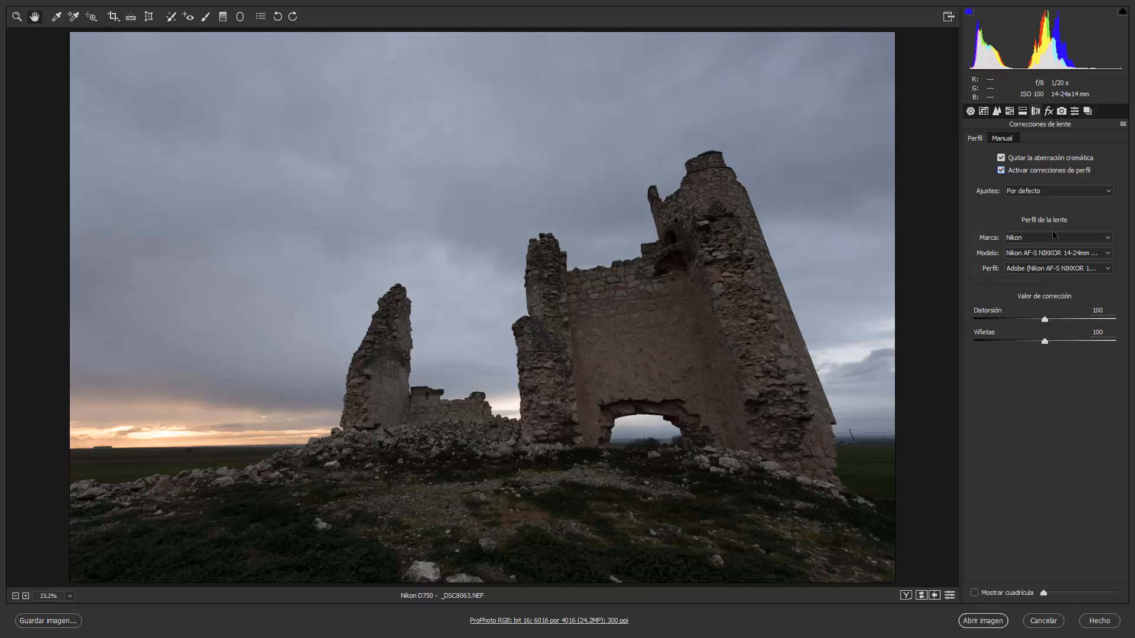
- Save the current state of the photo as a snapshot named RAW
left_click(1062, 111)
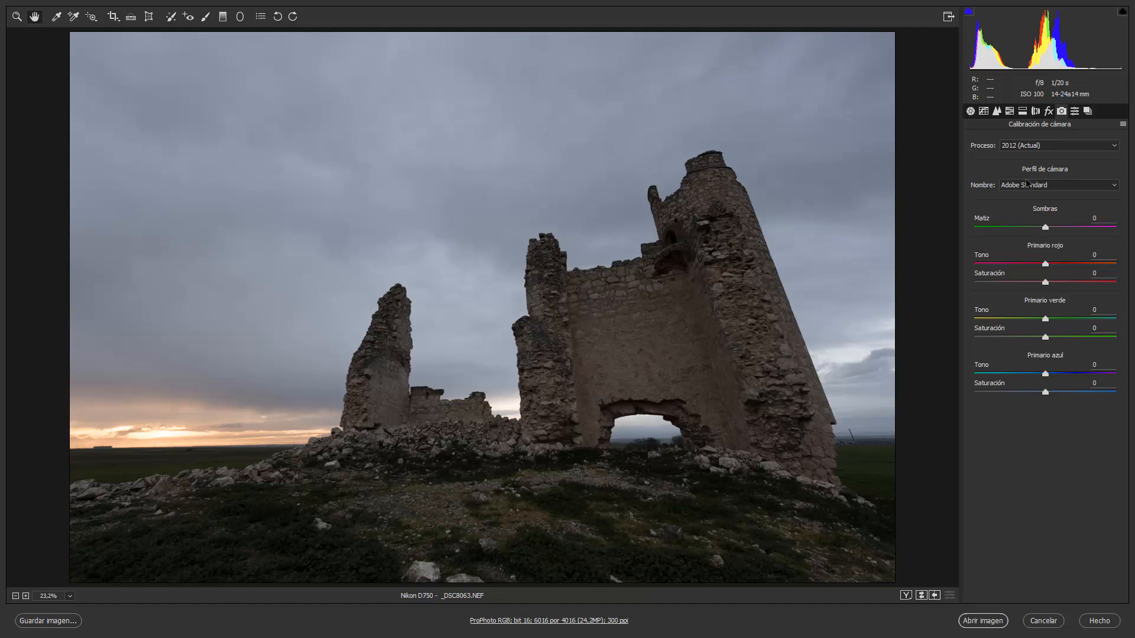
key("ctrl+shift+s")
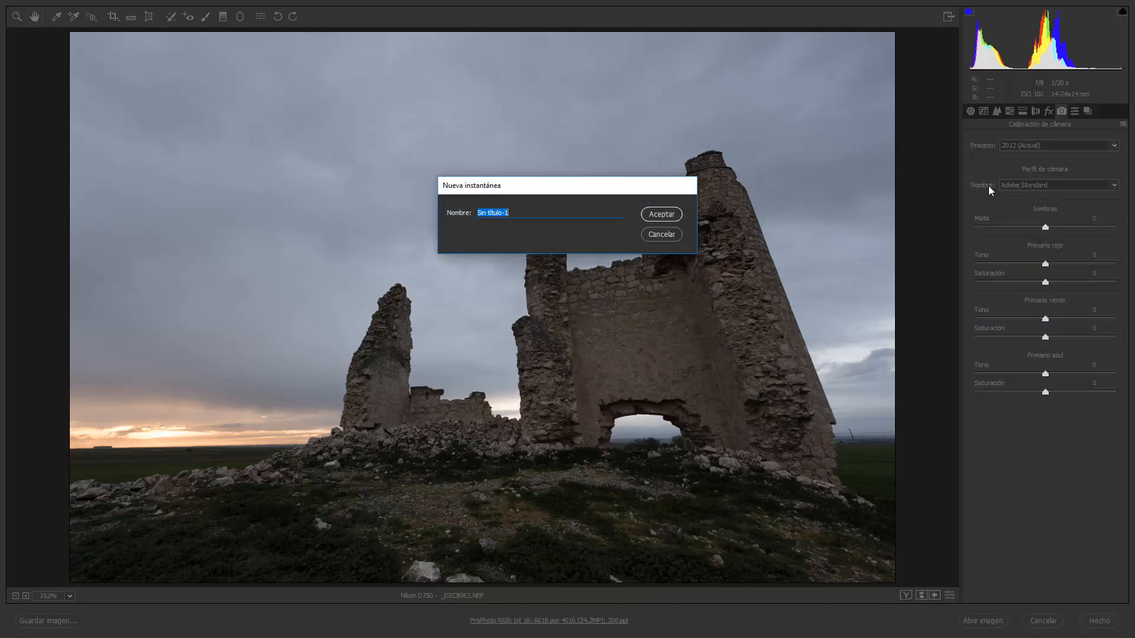
type("RAW")
left_click(658, 218)
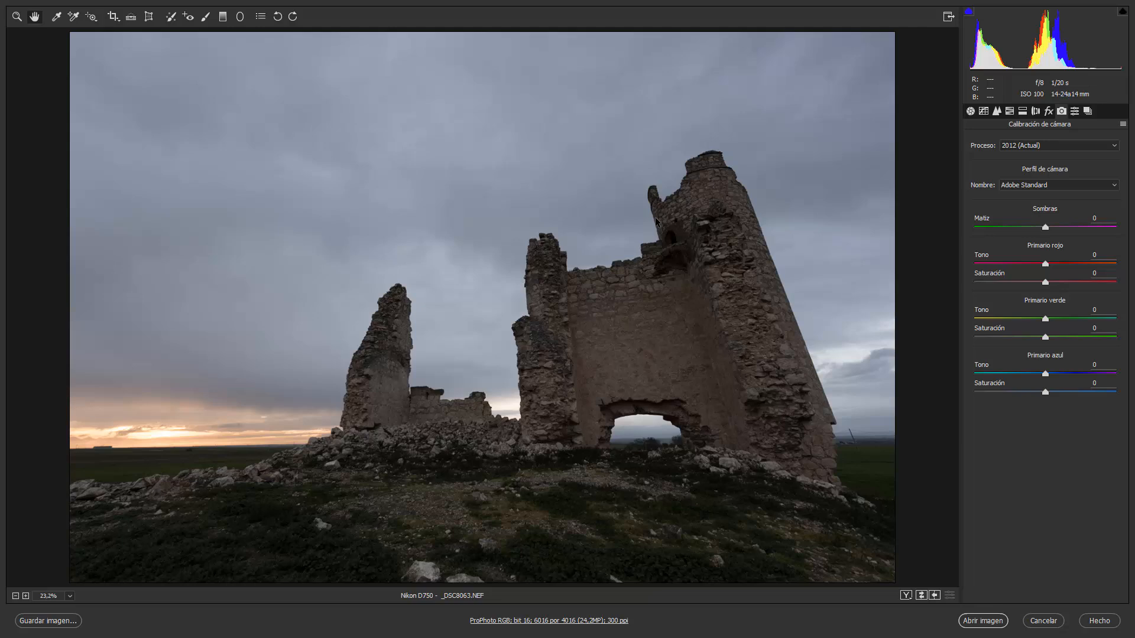
- In the camera calibration, set the blue primary saturation to +60 and the red primary saturation to +51
left_click_drag(1045, 391, 1085, 398)
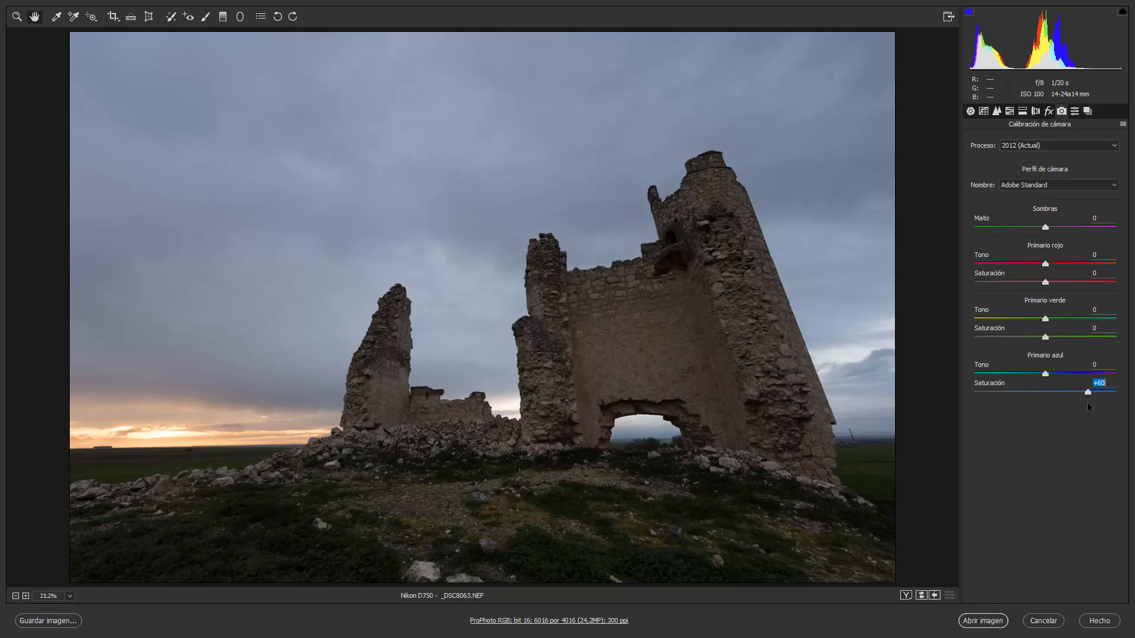
left_click_drag(1087, 403, 1087, 405)
left_click_drag(1057, 284, 1080, 290)
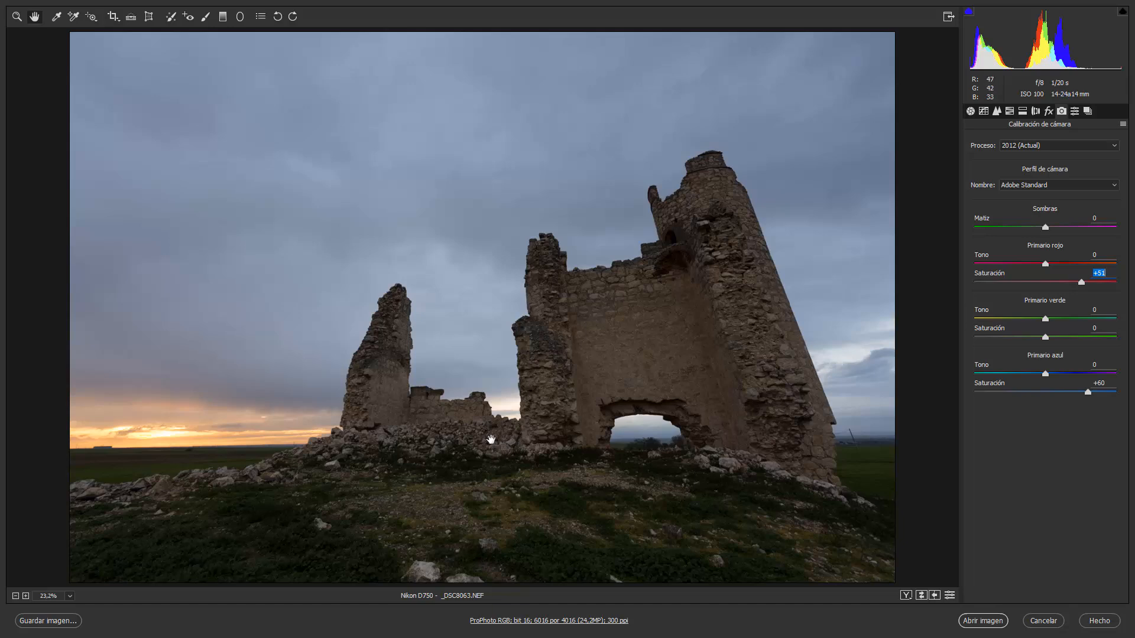
left_click(1075, 111)
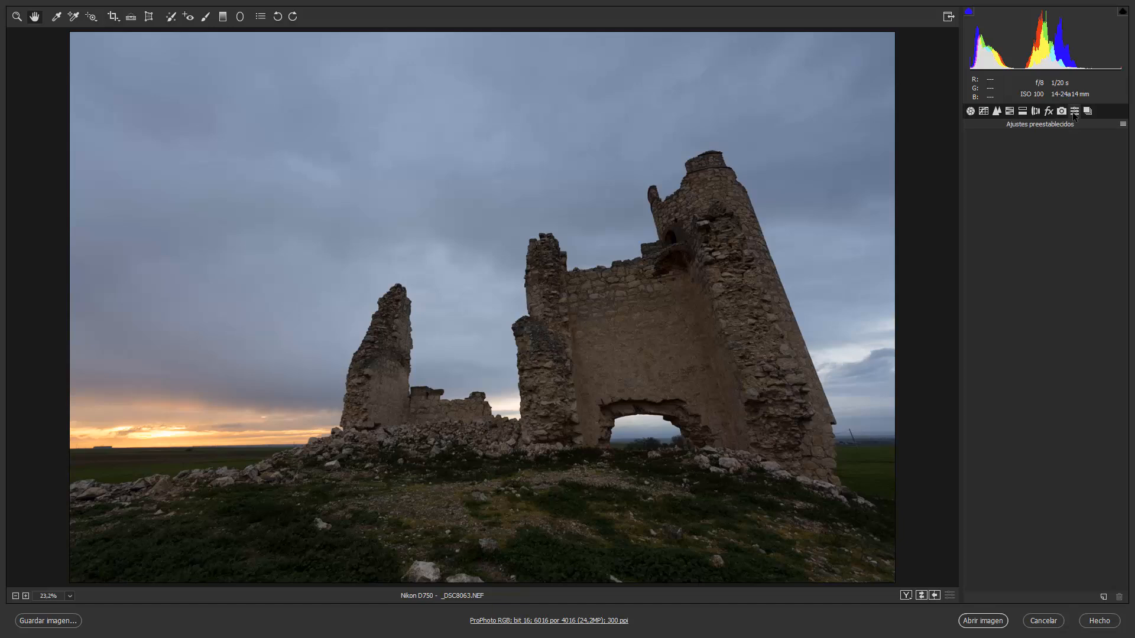
left_click(1048, 111)
left_click(1035, 111)
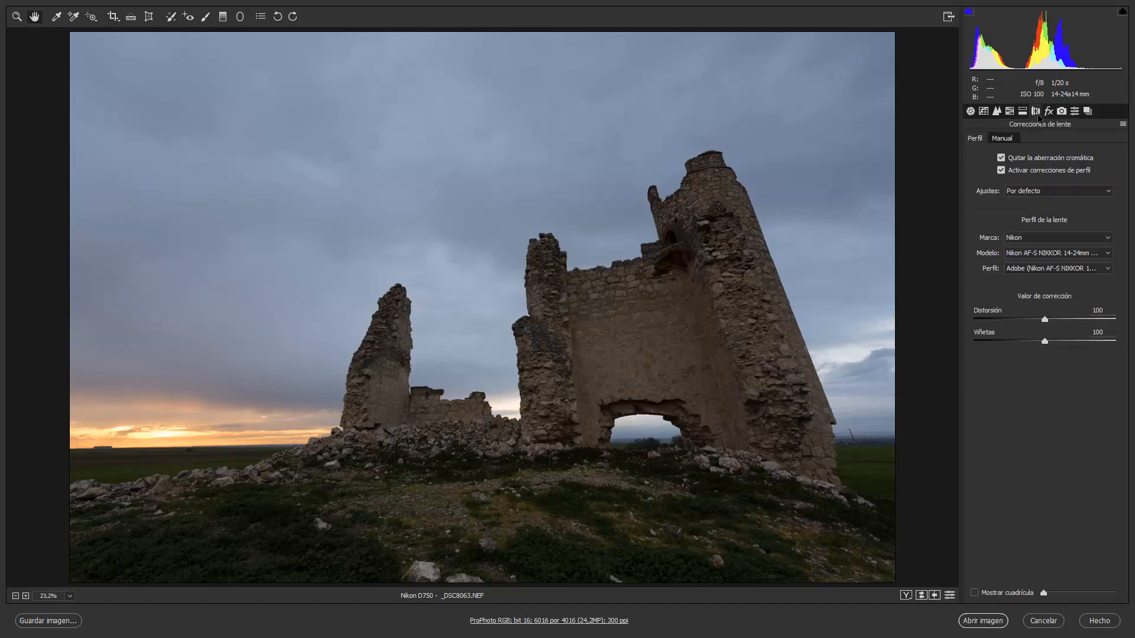
left_click(1049, 111)
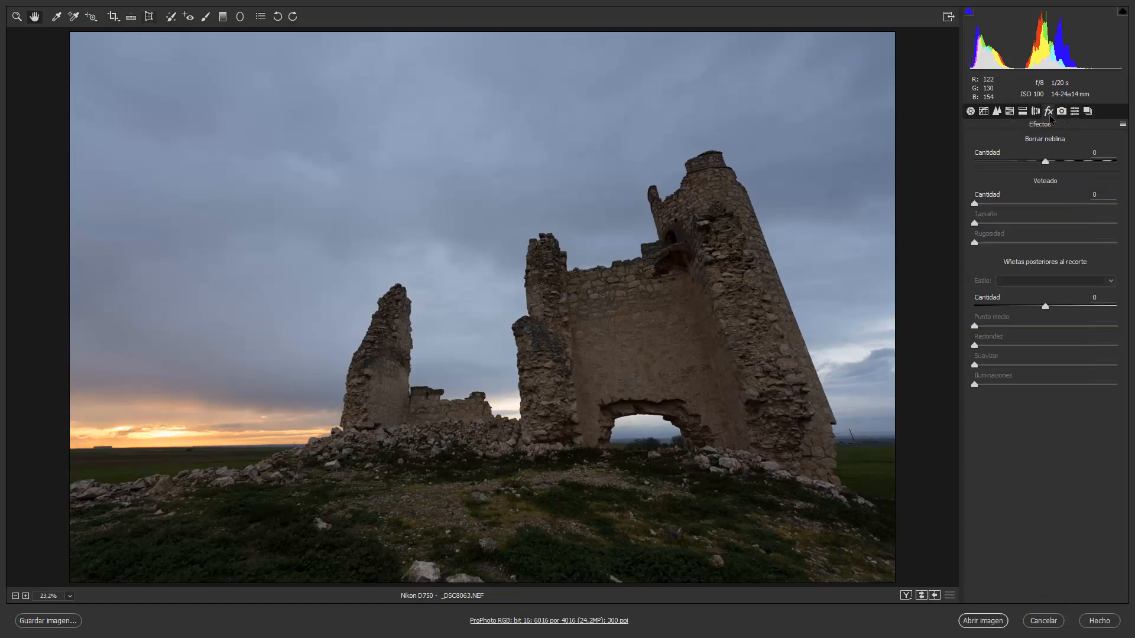
left_click(149, 19)
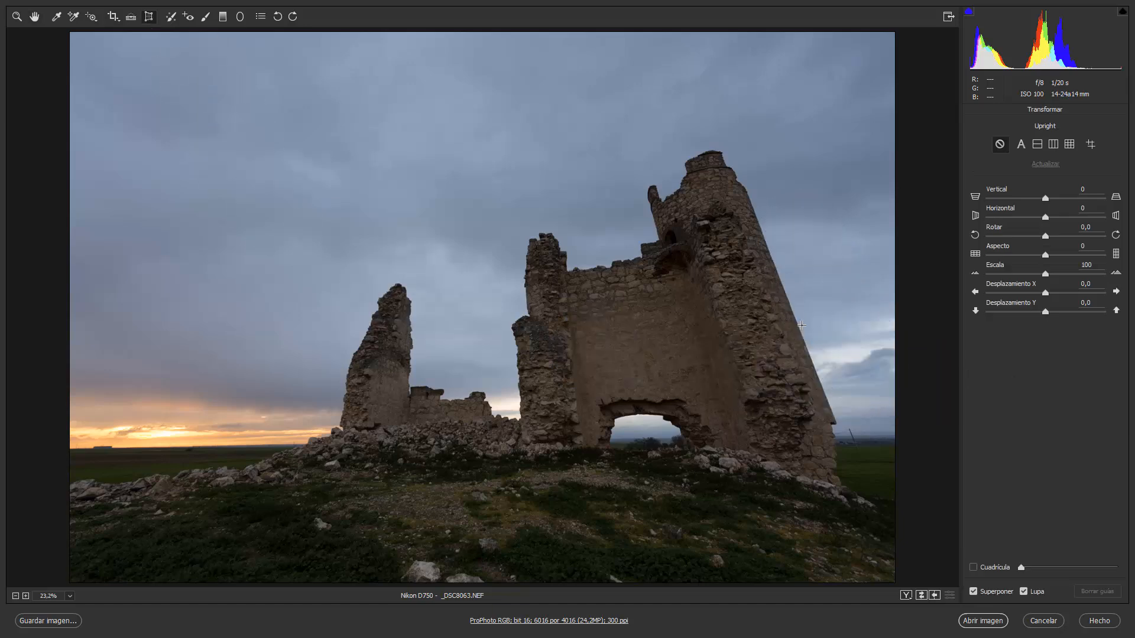
mouse_move(801, 325)
left_mouse_down()
mouse_move(810, 282)
mouse_move(795, 238)
mouse_move(858, 459)
mouse_move(847, 348)
mouse_move(836, 357)
left_mouse_up()
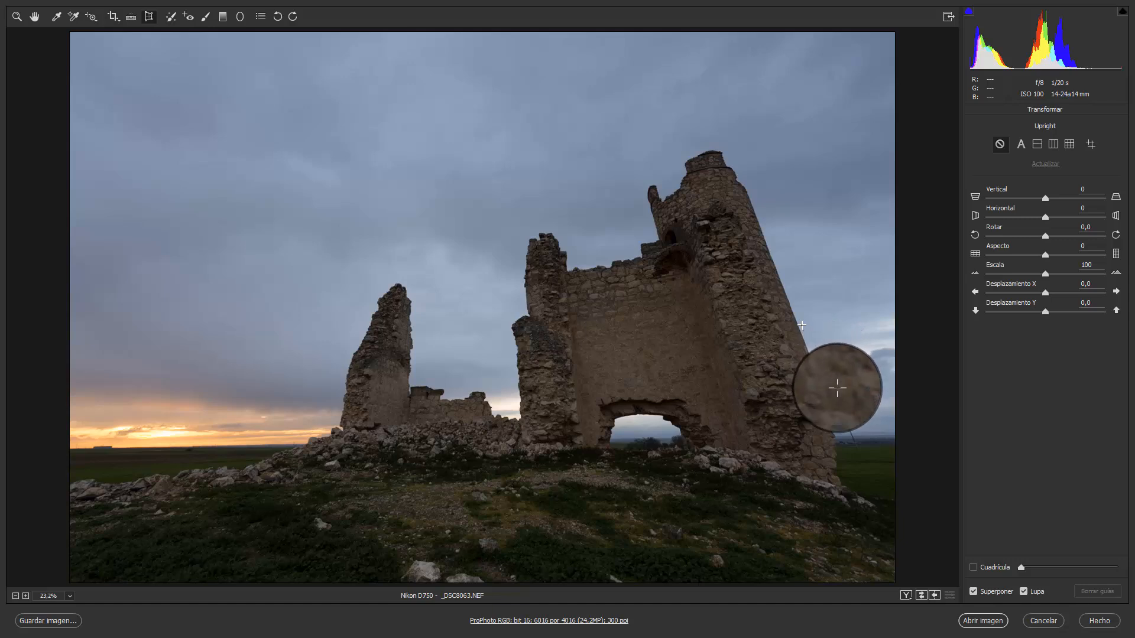
mouse_move(836, 390)
left_mouse_down()
mouse_move(821, 363)
mouse_move(796, 374)
mouse_move(823, 464)
mouse_move(808, 387)
mouse_move(818, 390)
mouse_move(794, 394)
mouse_move(810, 431)
mouse_move(802, 325)
left_mouse_up()
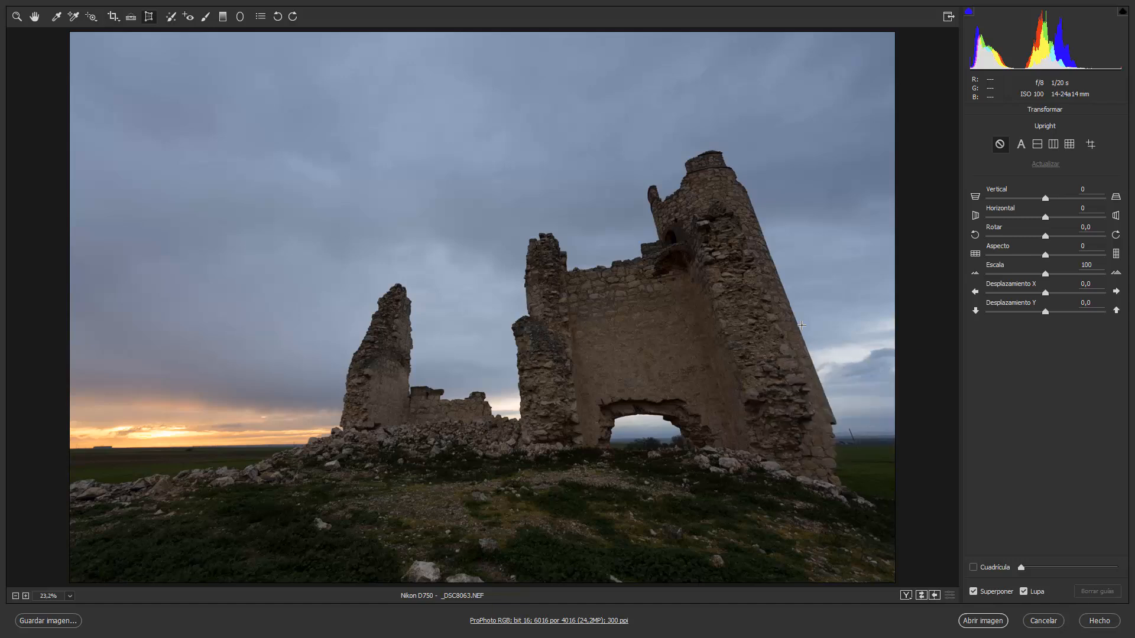
key("h")
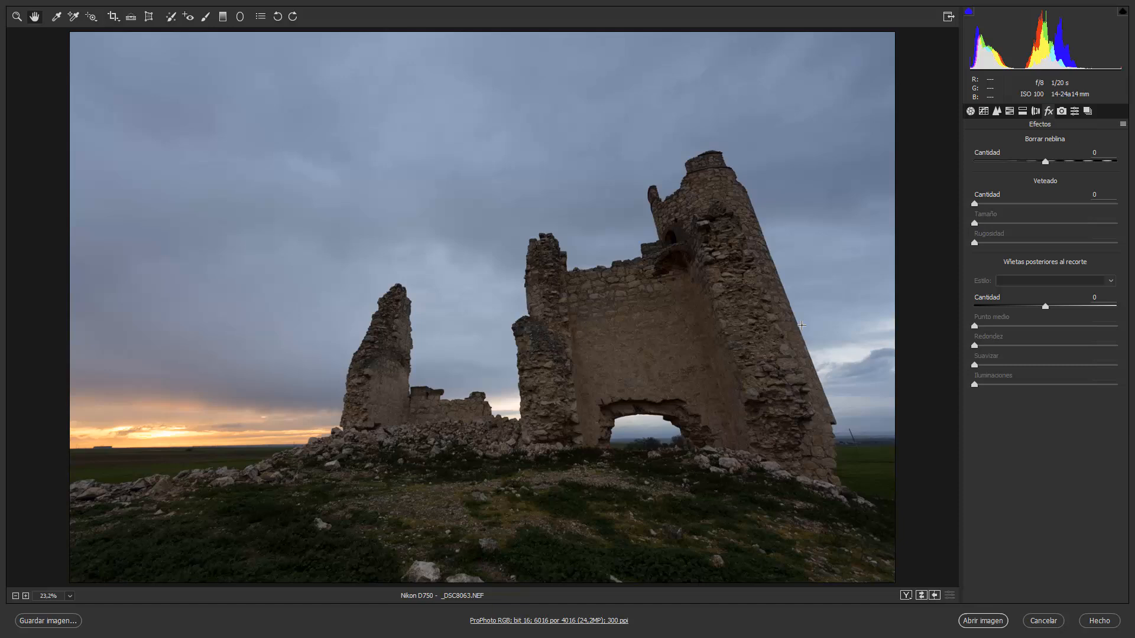
- Set the HSL saturation of blues to -18, then boost the sunset to oranges +37, reds +3 and yellows +2 with targeted adjustment
left_click(1009, 111)
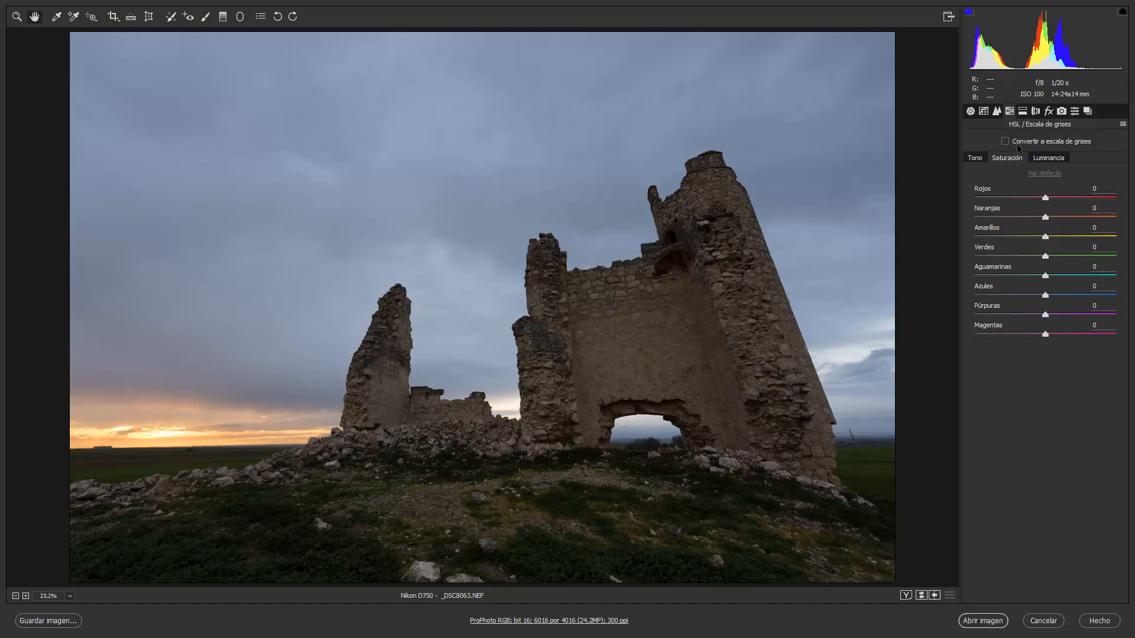
left_click_drag(1044, 295, 1032, 296)
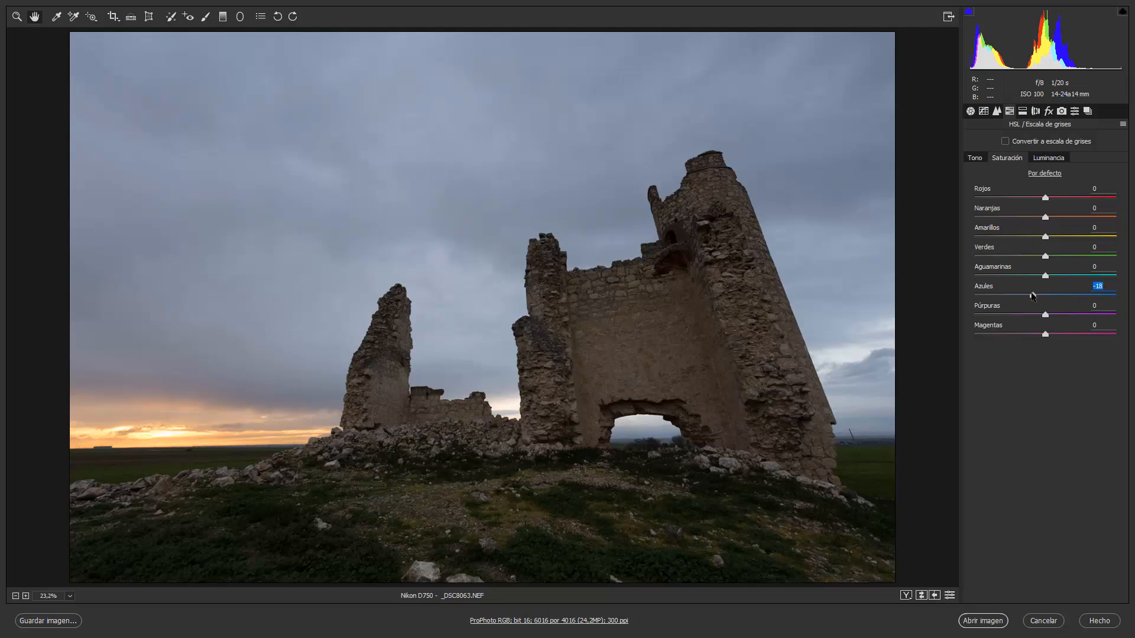
left_click(91, 19)
left_click_drag(183, 406, 178, 440)
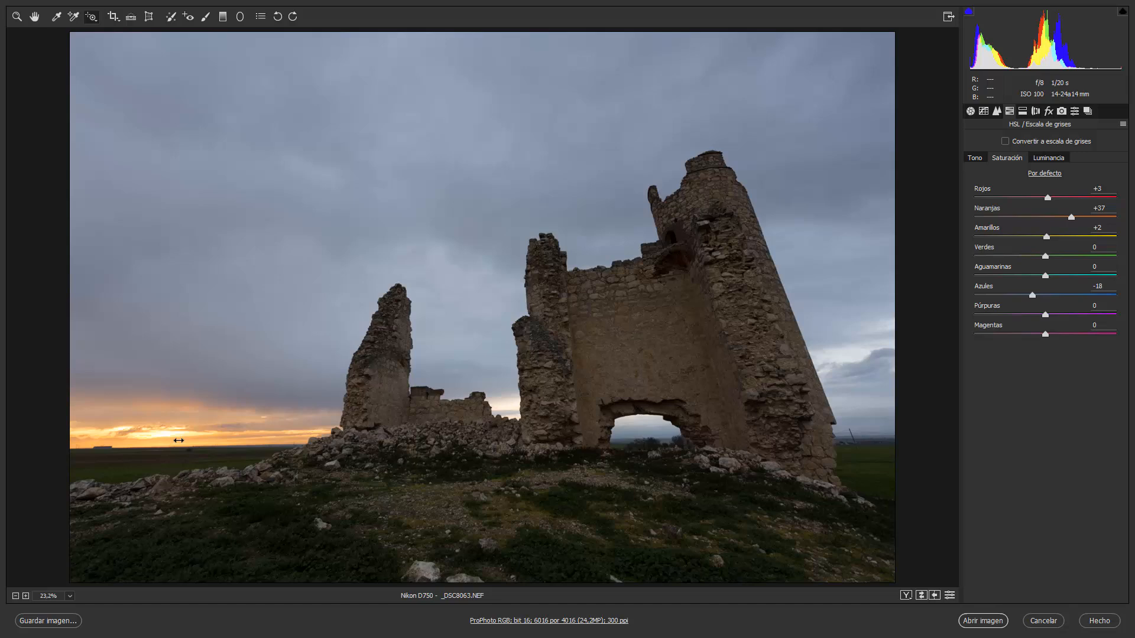
- Adjust the basic tones to exposure +0.10, highlights -32, whites +13 and blacks +16
left_click(971, 111)
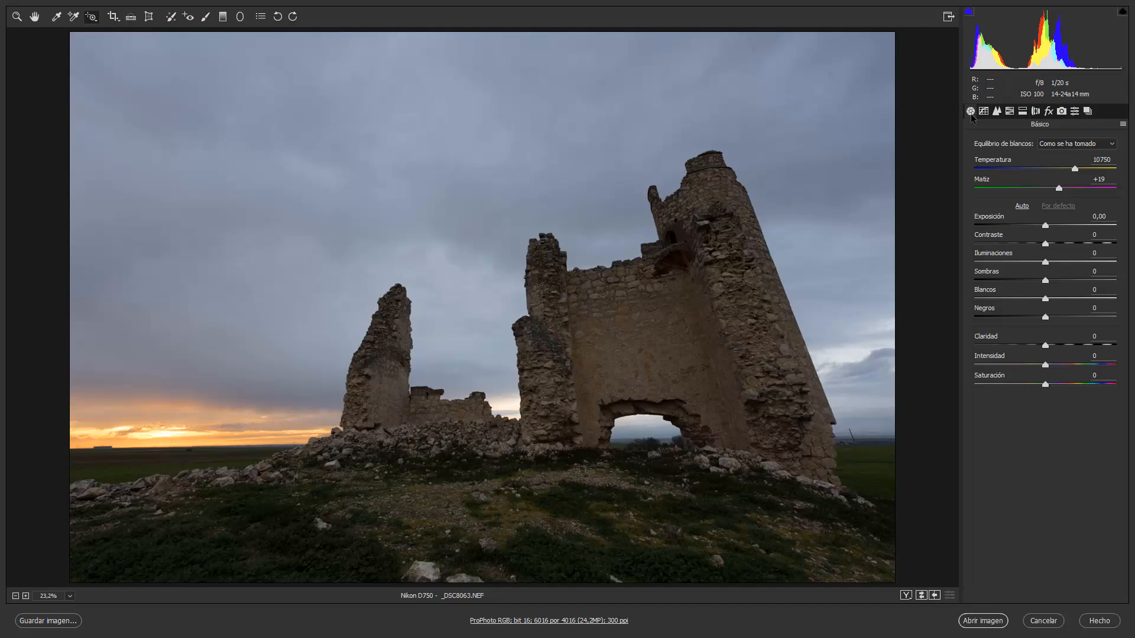
left_click_drag(1045, 225, 1049, 229)
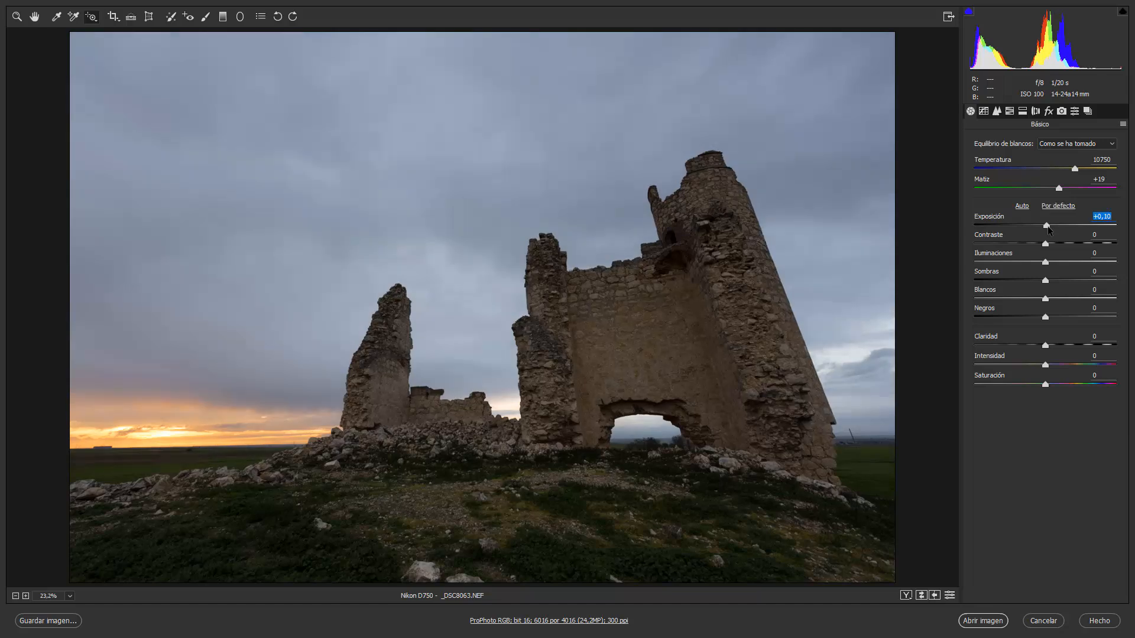
left_click_drag(1045, 262, 1022, 261)
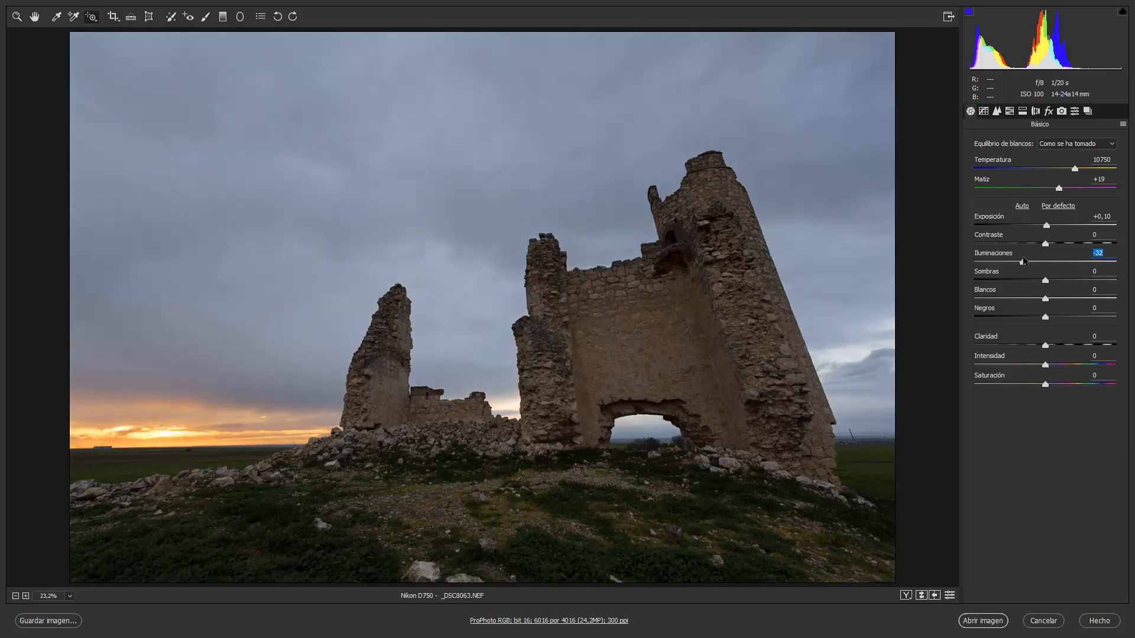
left_click_drag(1045, 299, 1058, 322)
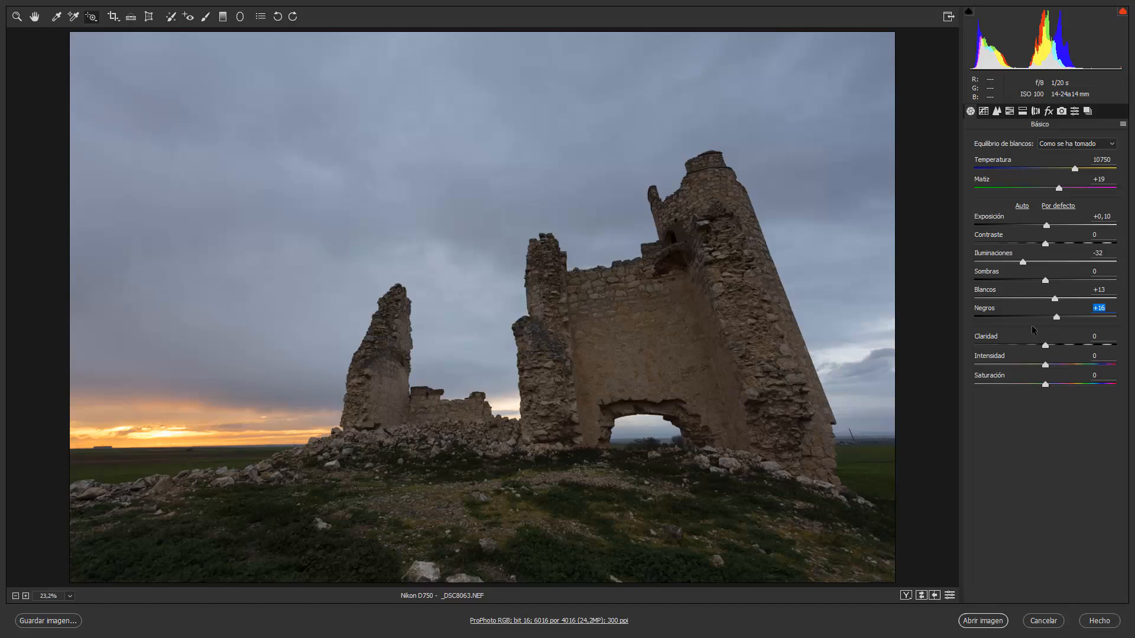
- Set the photo's vibrance (Intensidad) to +11, saturation to -5 and clarity to +9
left_click_drag(1045, 365, 1053, 366)
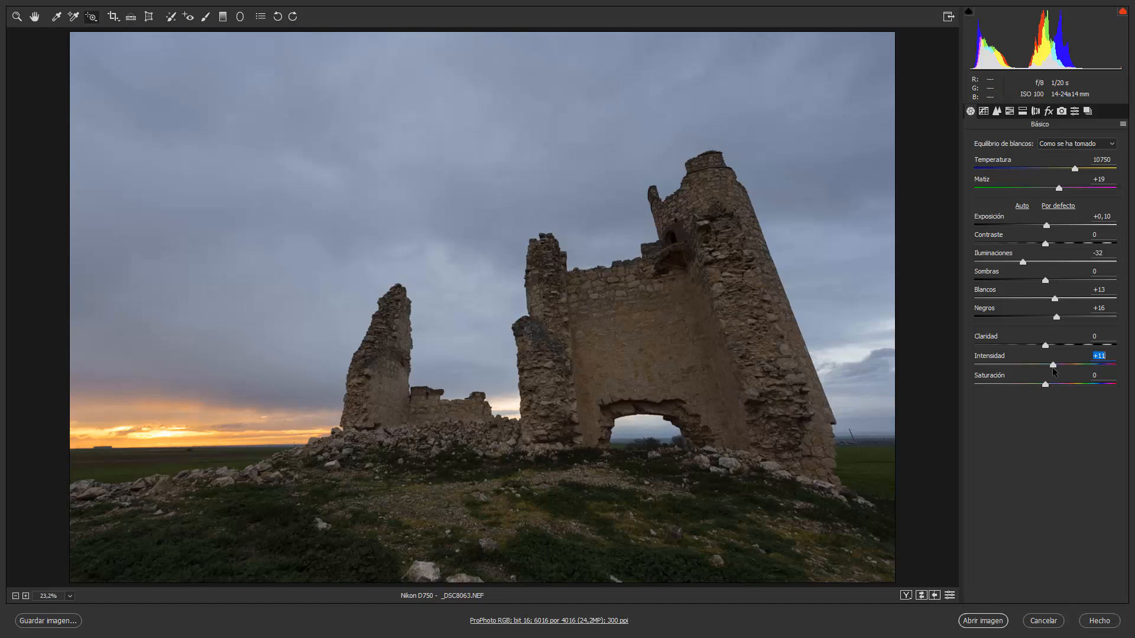
left_click(1045, 385)
left_click_drag(1045, 387, 1042, 387)
left_click_drag(1046, 345, 1071, 349)
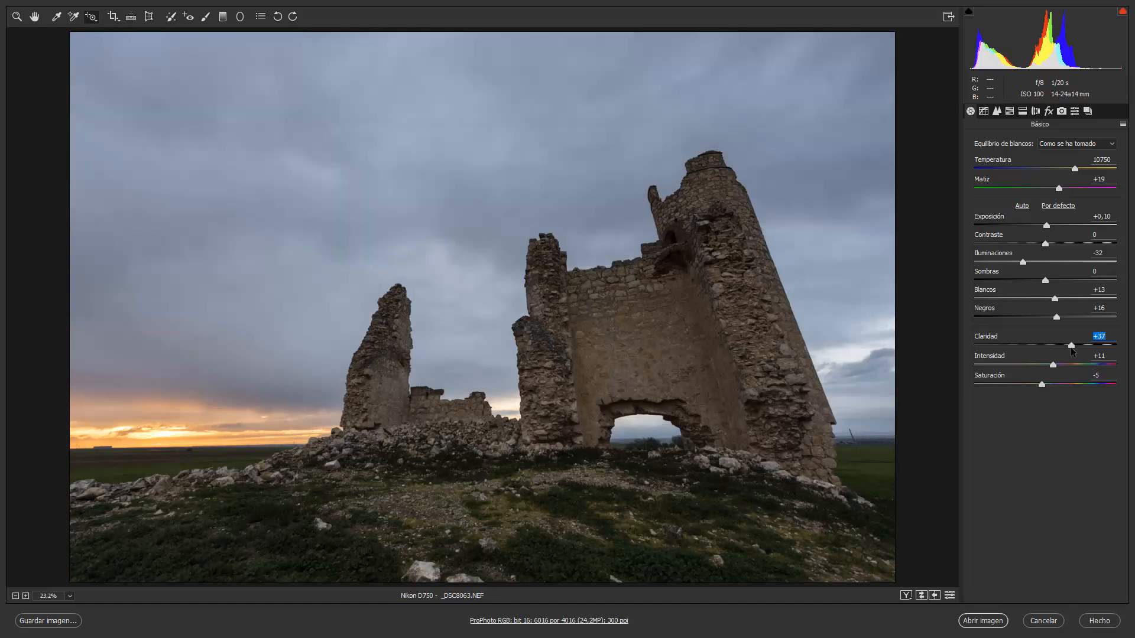
left_click_drag(1072, 350, 1052, 348)
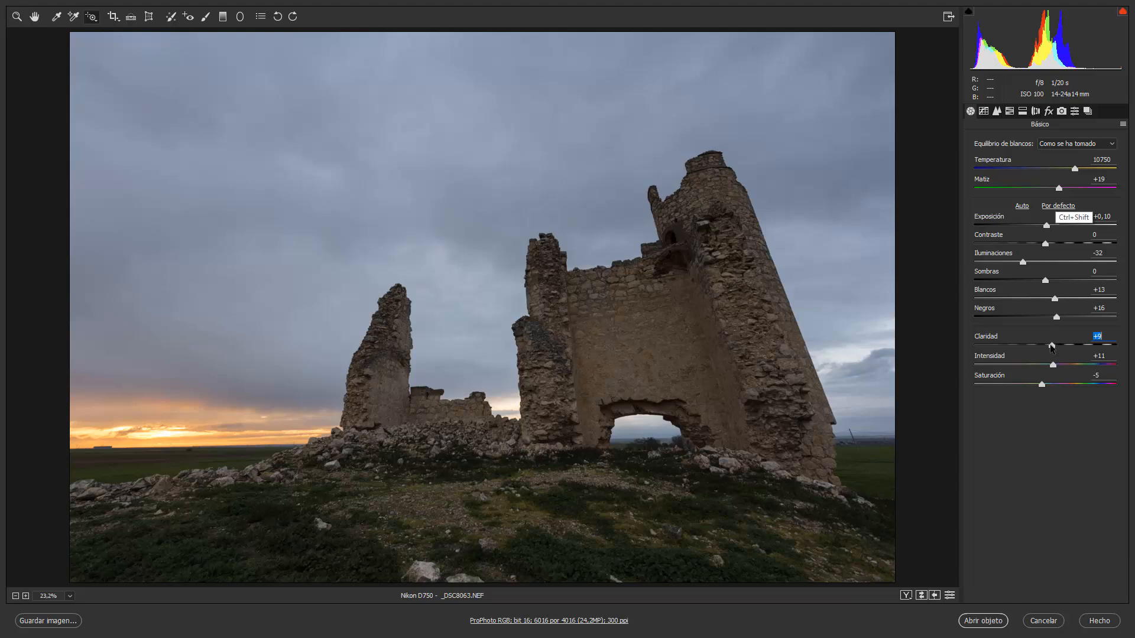
- Save the edited state as a snapshot named "Ajustes basicos"
key("ctrl+shift+s")
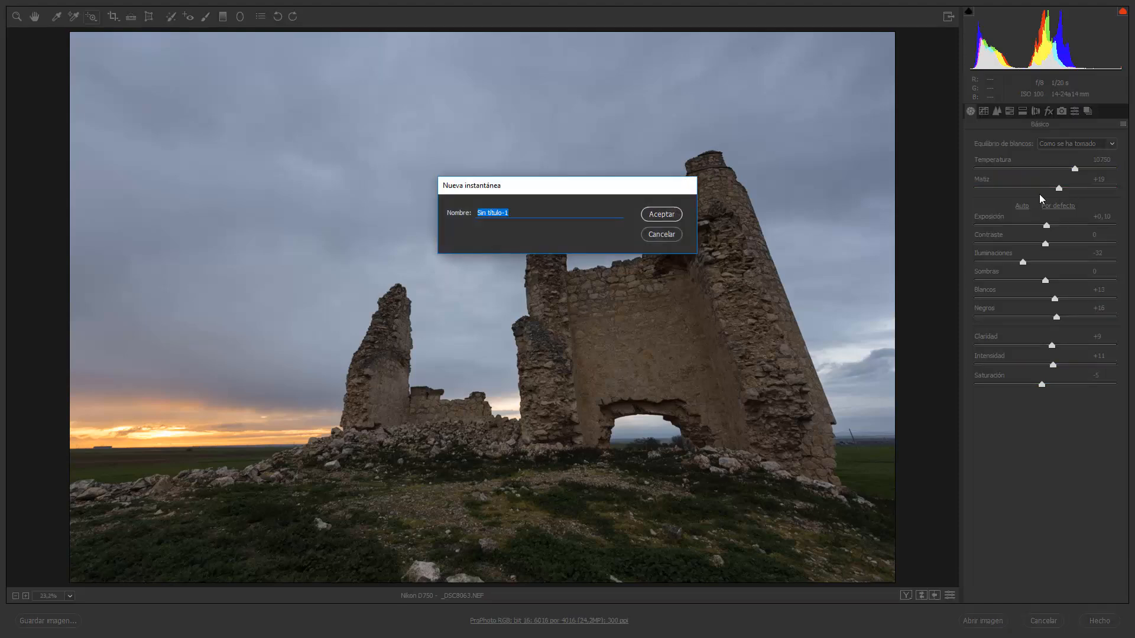
type("Ajustes basicos")
left_click(670, 218)
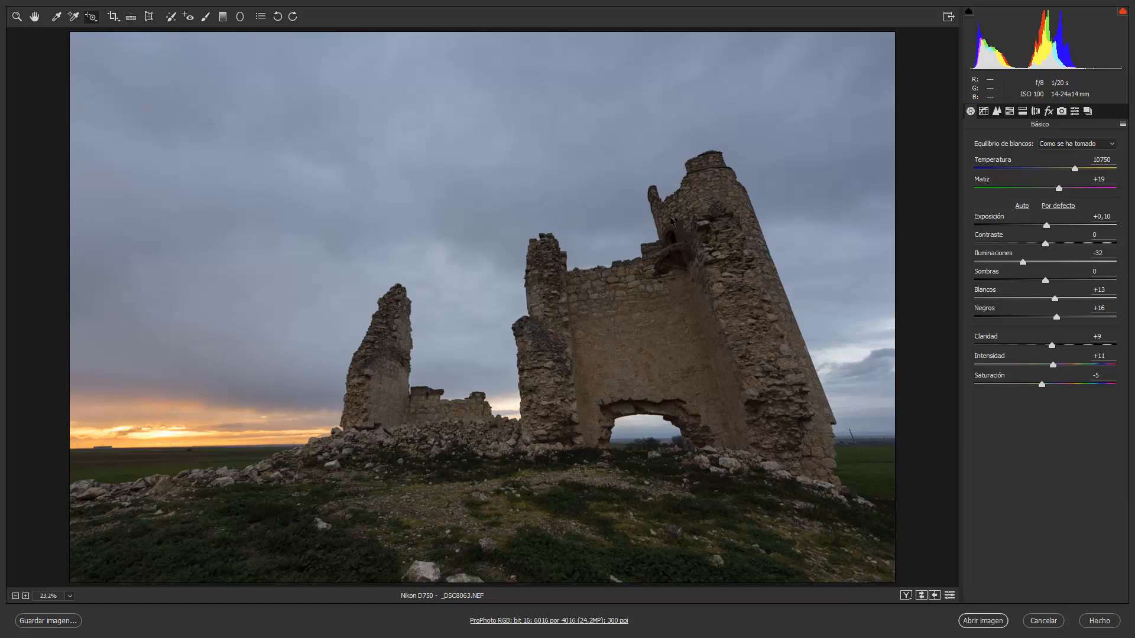
- Compare the RAW snapshot with the "Ajustes basicos" snapshot, ending on "Ajustes basicos"
left_click(1088, 111)
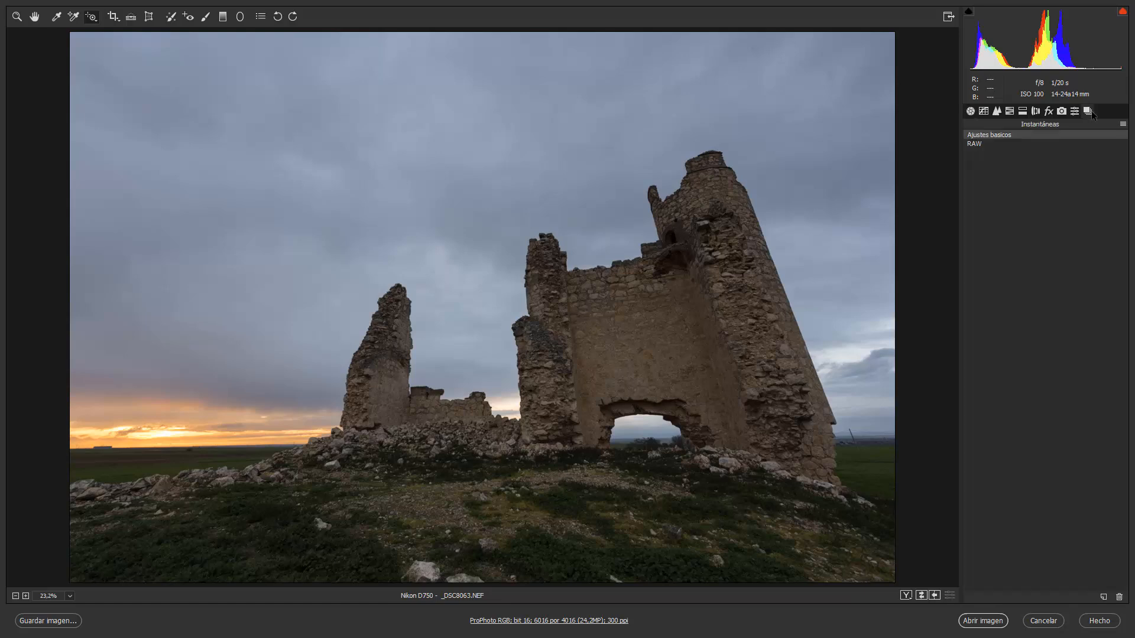
left_click(978, 144)
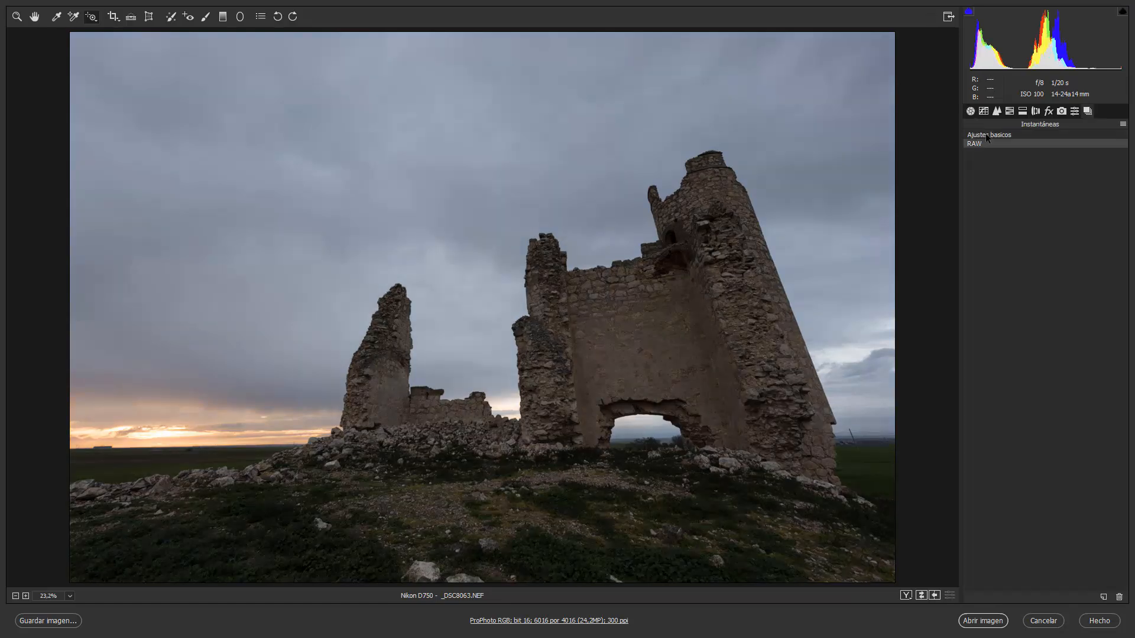
left_click(985, 133)
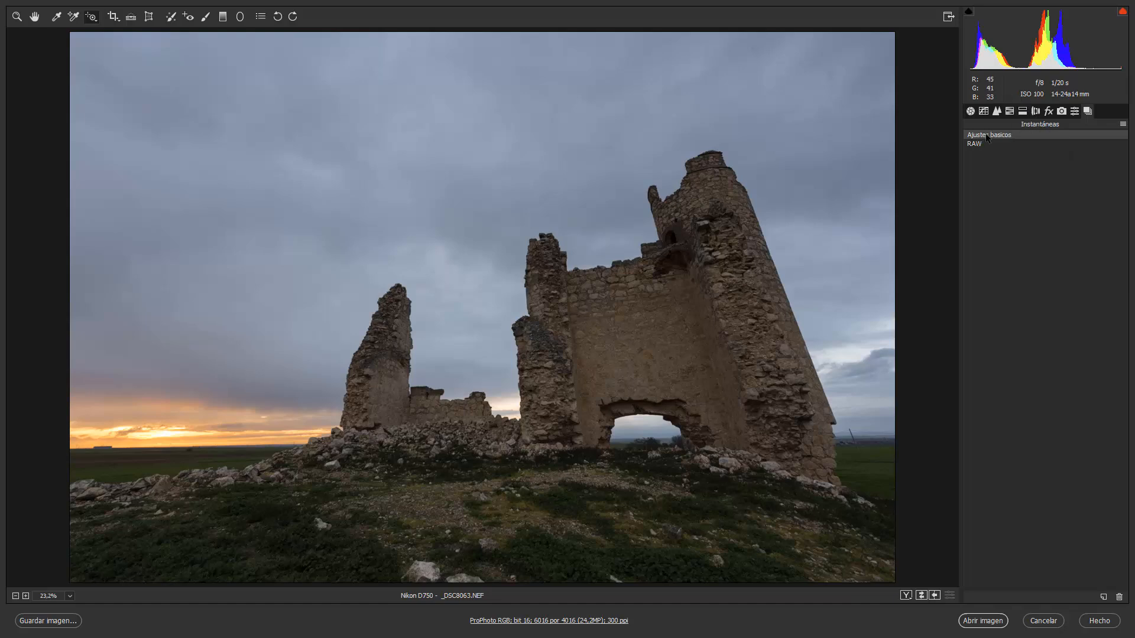
- Reset the local correction settings and add a horizontal graduated filter from the photo's right edge toward the left with exposure -0.35
key("g")
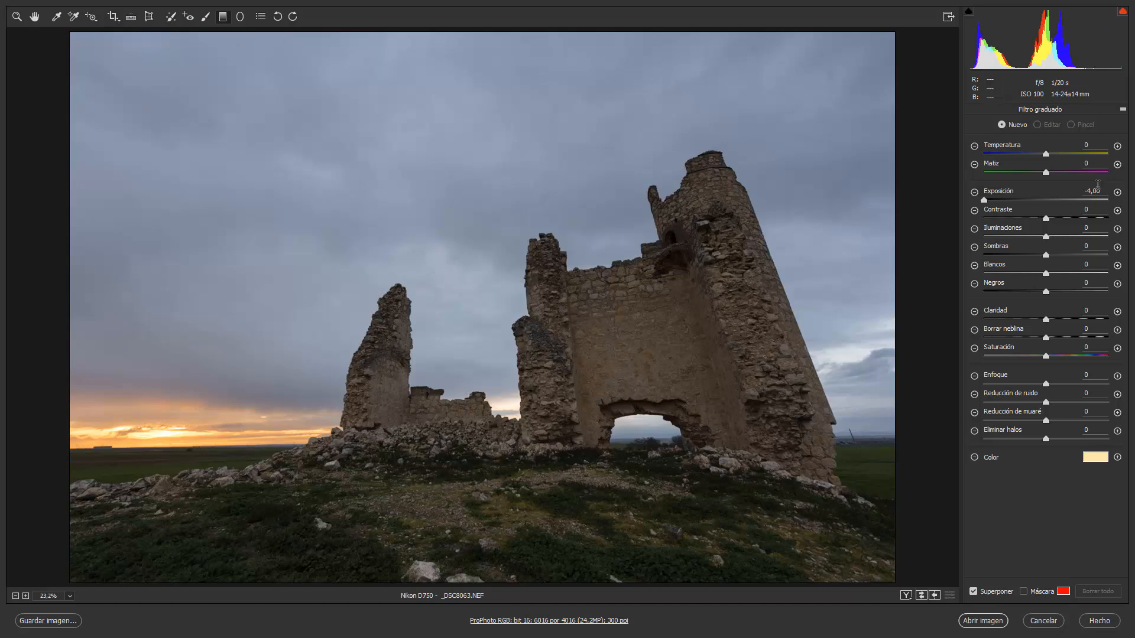
left_click(1123, 110)
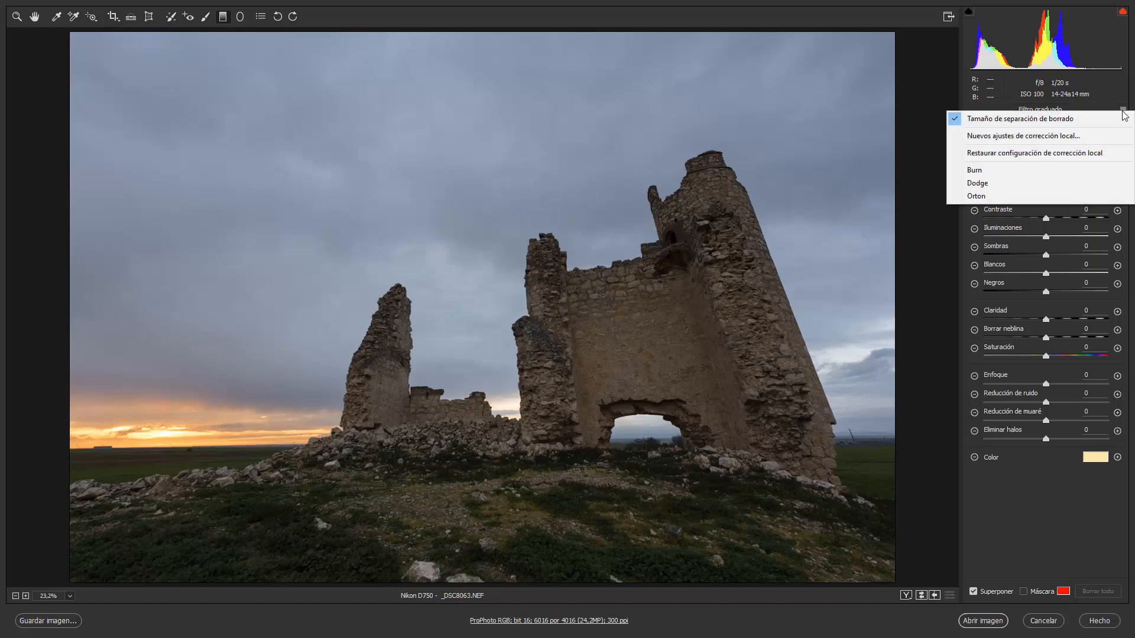
left_click(1077, 152)
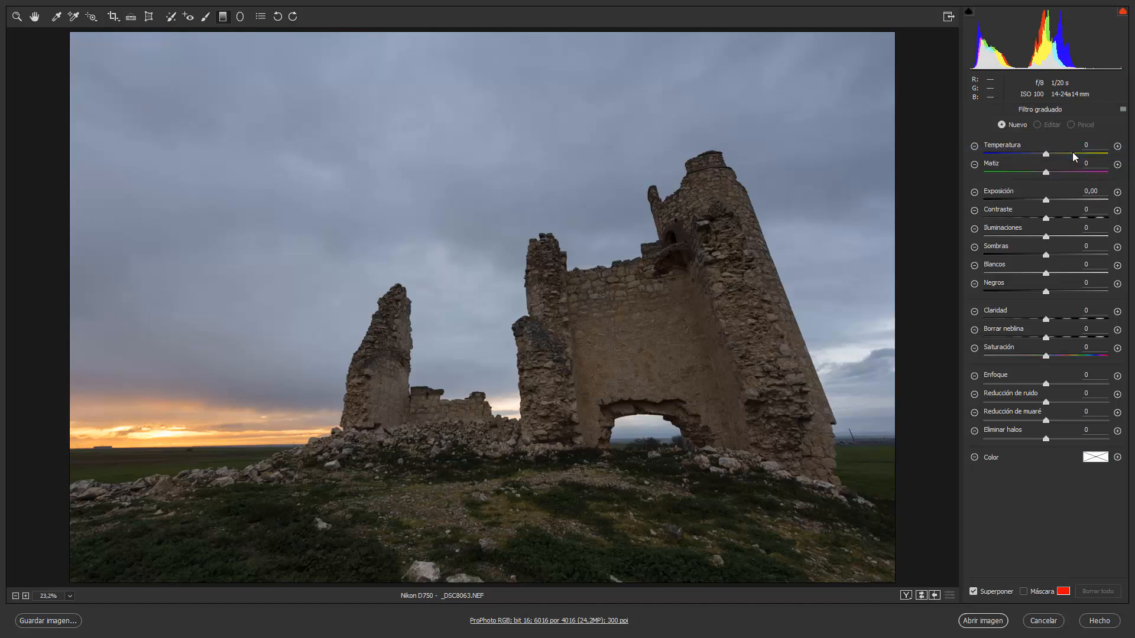
left_click_drag(1045, 201, 1040, 204)
left_click_drag(888, 307, 179, 307)
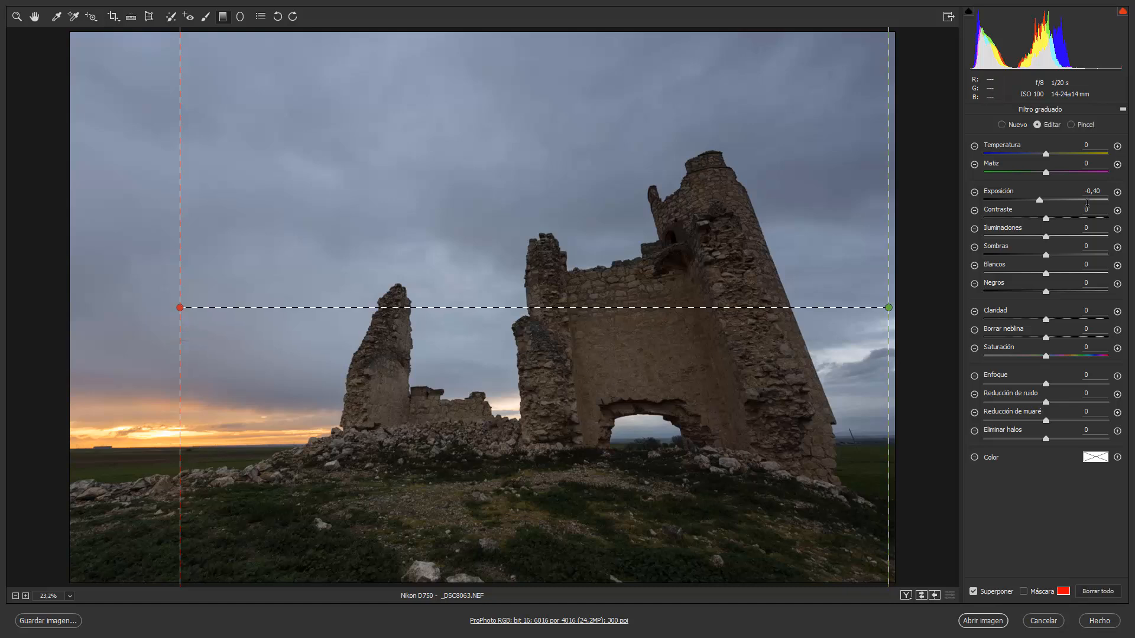
left_click_drag(1039, 201, 1040, 203)
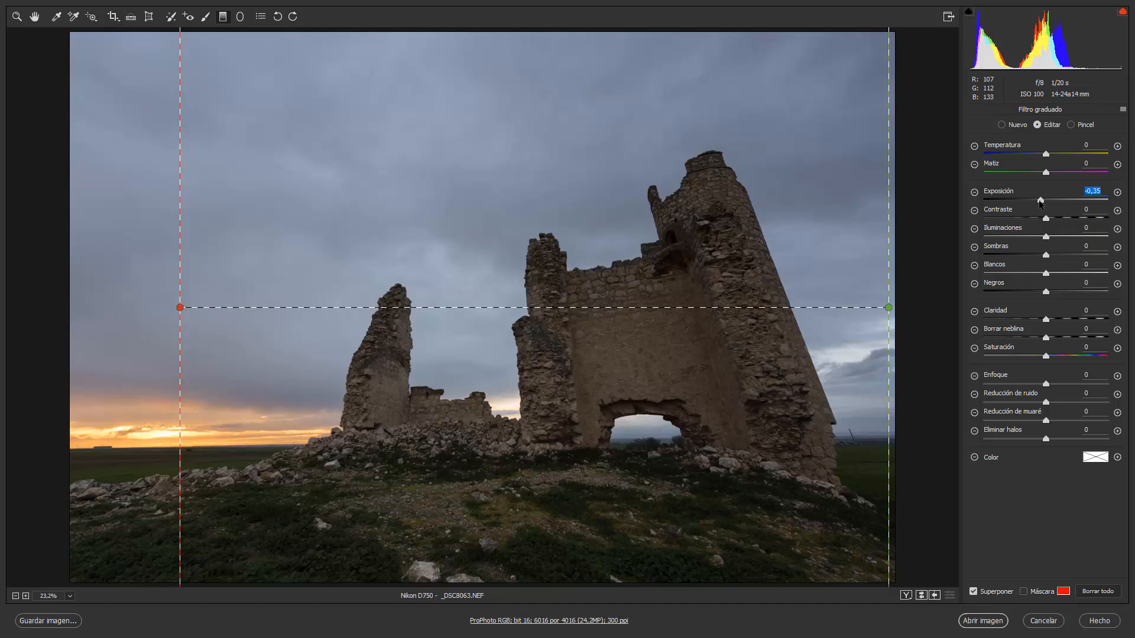
- Add a new graduated filter from the photo's left side toward the tower with exposure +0.10 and dehaze (Borrar neblina) -4
left_click(1011, 129)
left_click_drag(1041, 200, 1049, 203)
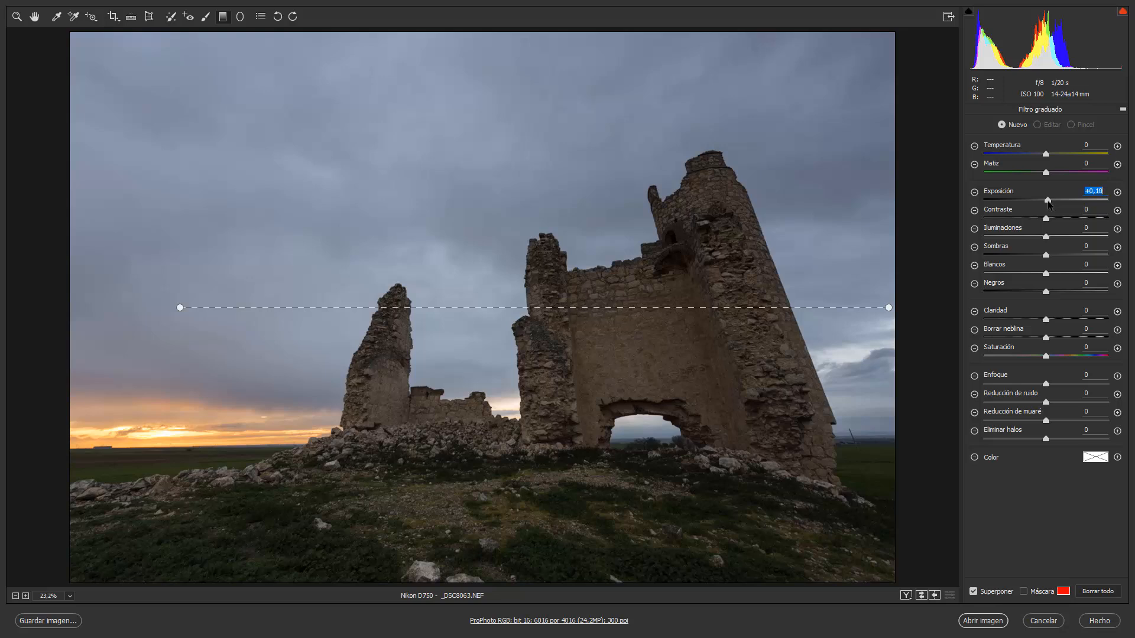
left_click(1044, 338)
left_click_drag(139, 341, 778, 337)
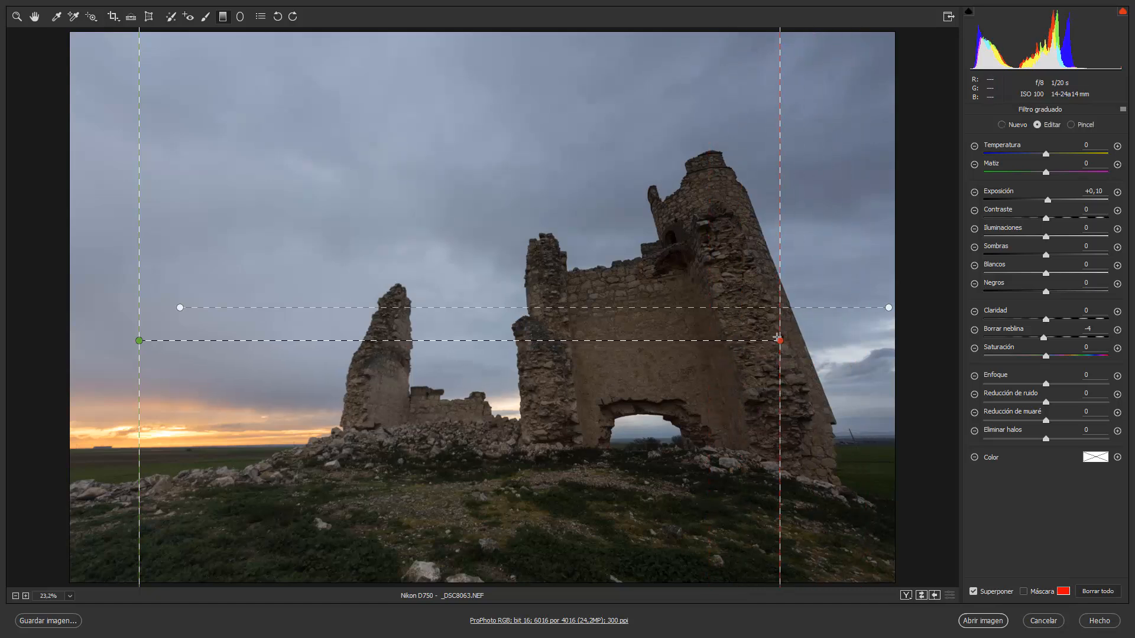
- Tint the left-side graduated filter a warm orange with hue 30 and saturation 15
left_click(1095, 459)
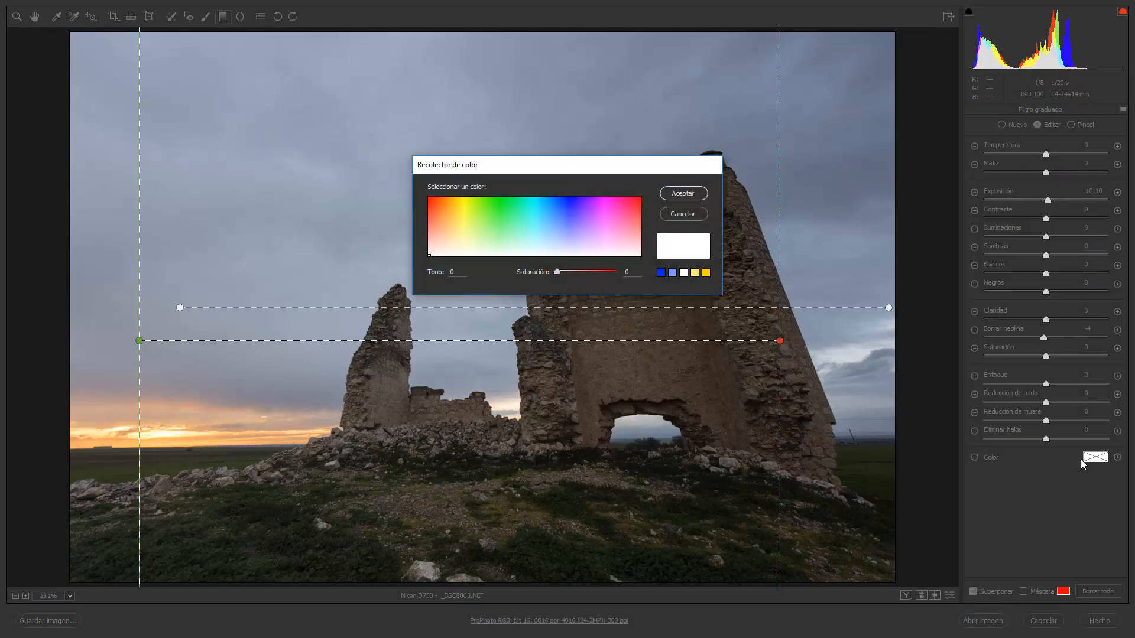
left_click_drag(475, 208, 346, 304)
left_click(444, 237)
left_click_drag(445, 238, 446, 239)
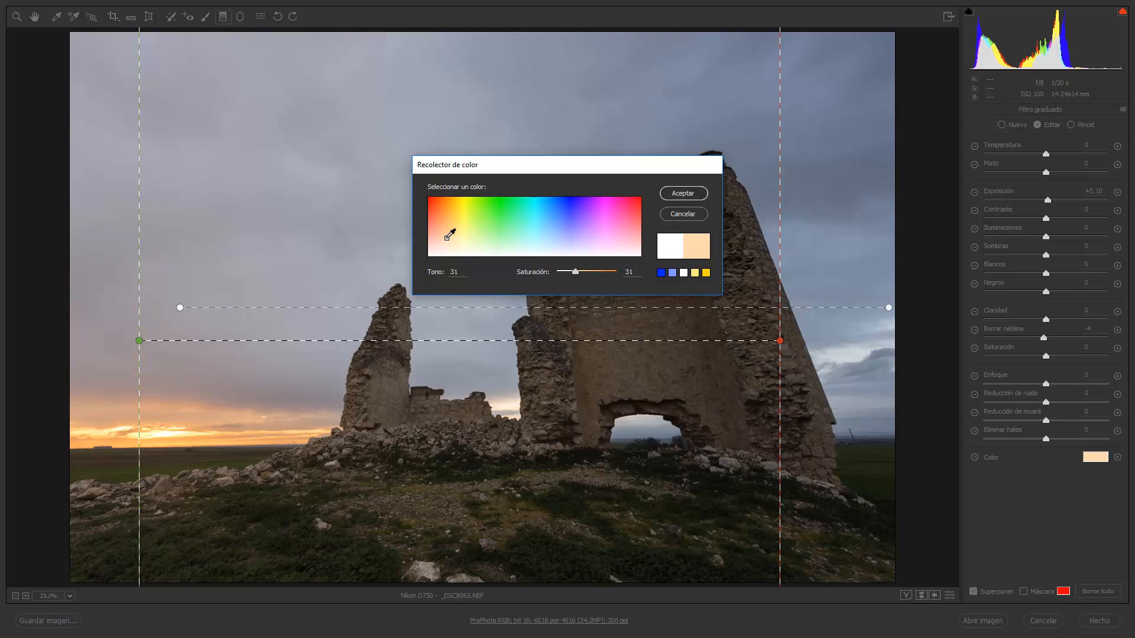
left_click_drag(447, 238, 445, 238)
left_click_drag(576, 271, 567, 272)
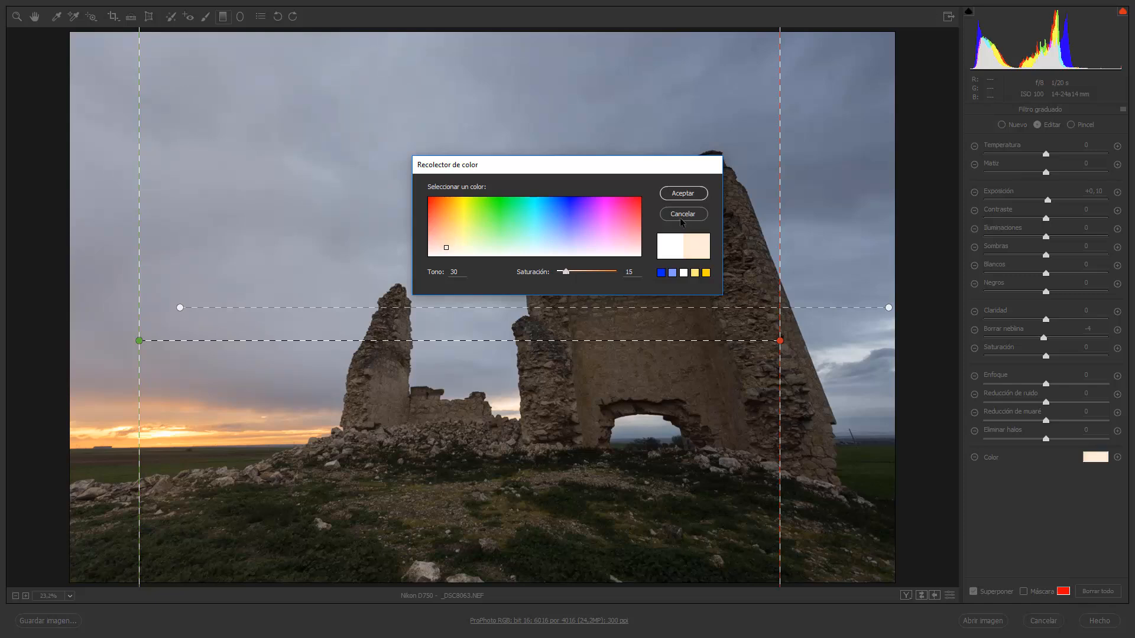
left_click(681, 195)
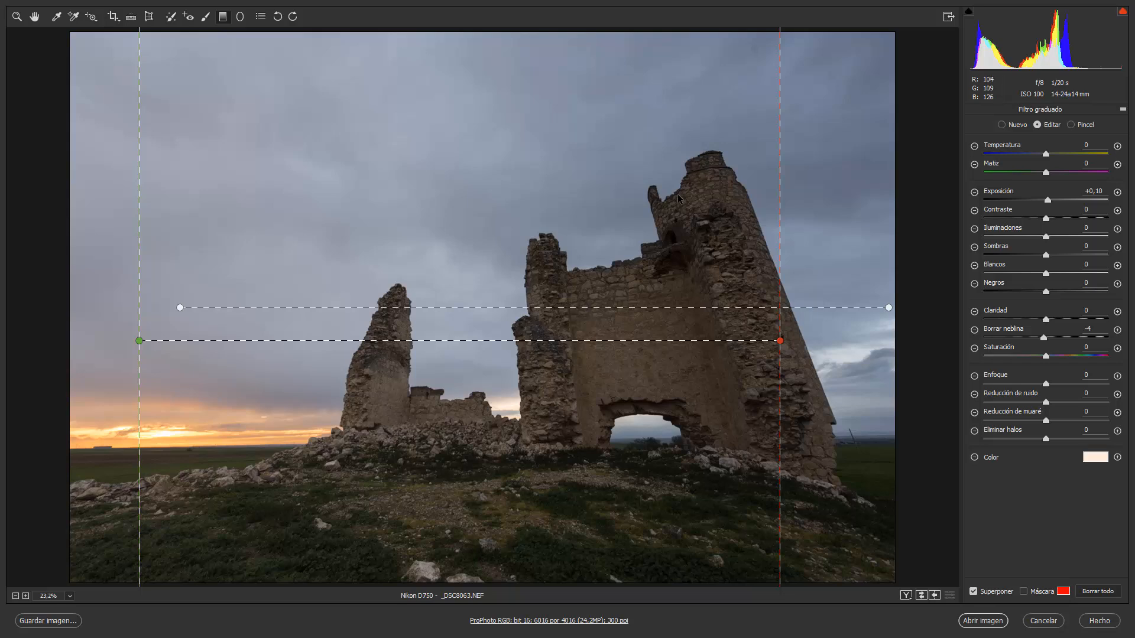
- Add a new graduated filter rising over the foreground grass with exposure -0.25, clarity +9 and sharpness (Enfoque) +5
left_click(1013, 125)
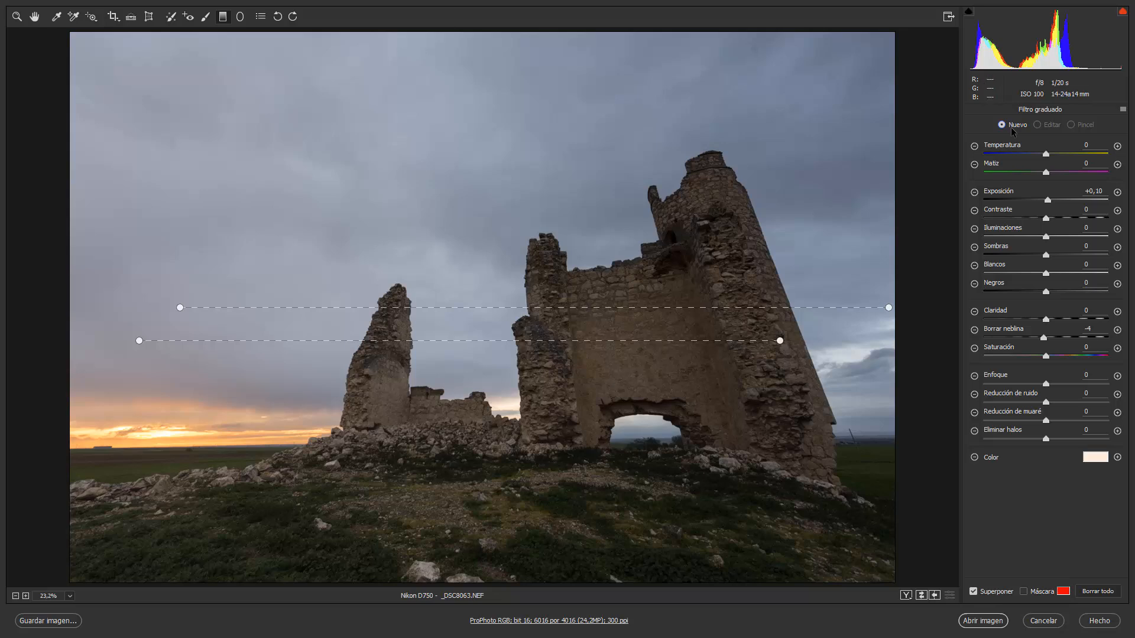
left_click_drag(1048, 200, 1042, 200)
left_click_drag(1046, 319, 1051, 319)
left_click_drag(1046, 383, 1049, 384)
left_click_drag(687, 574, 678, 457)
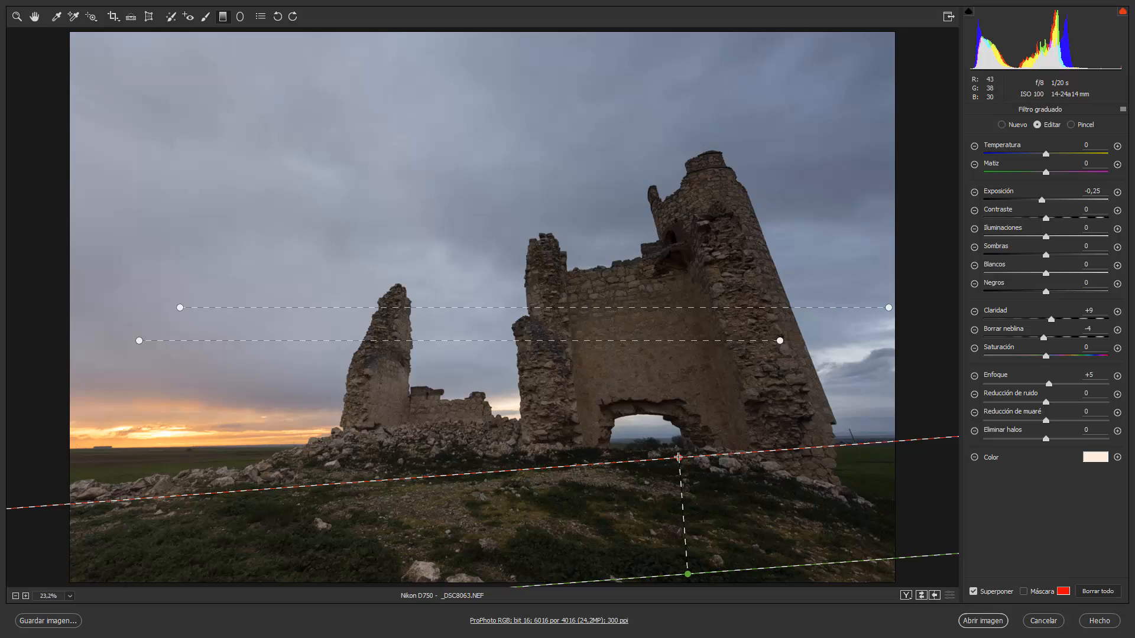
- Check the foreground filter's mask, lower its exposure to -0.45 and shorten its gradient from the bottom end
key("y")
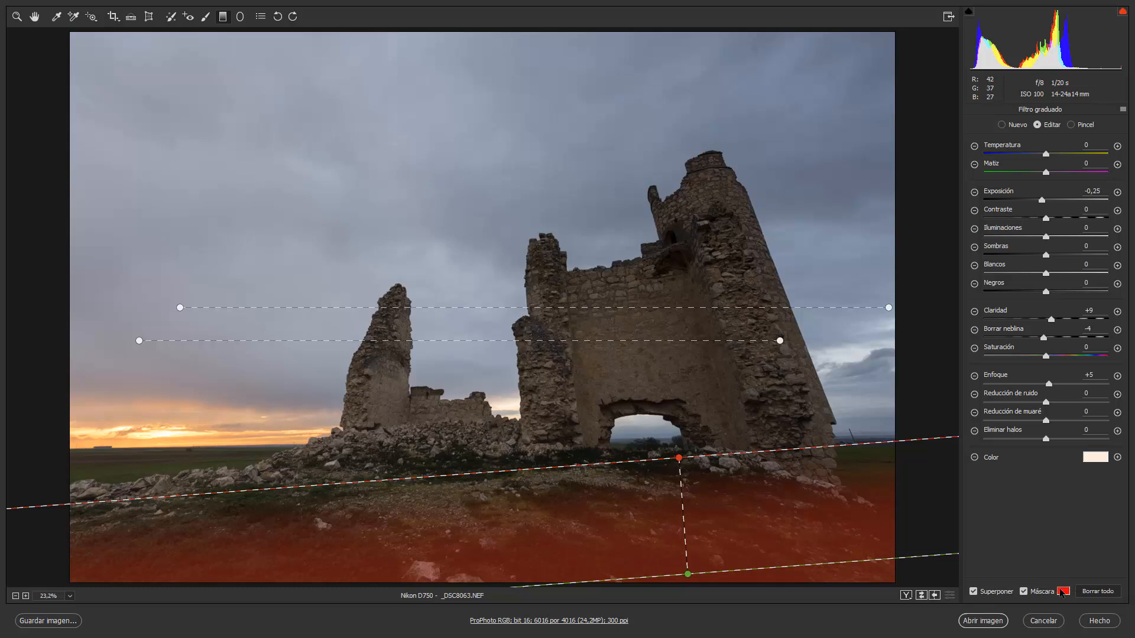
key("y")
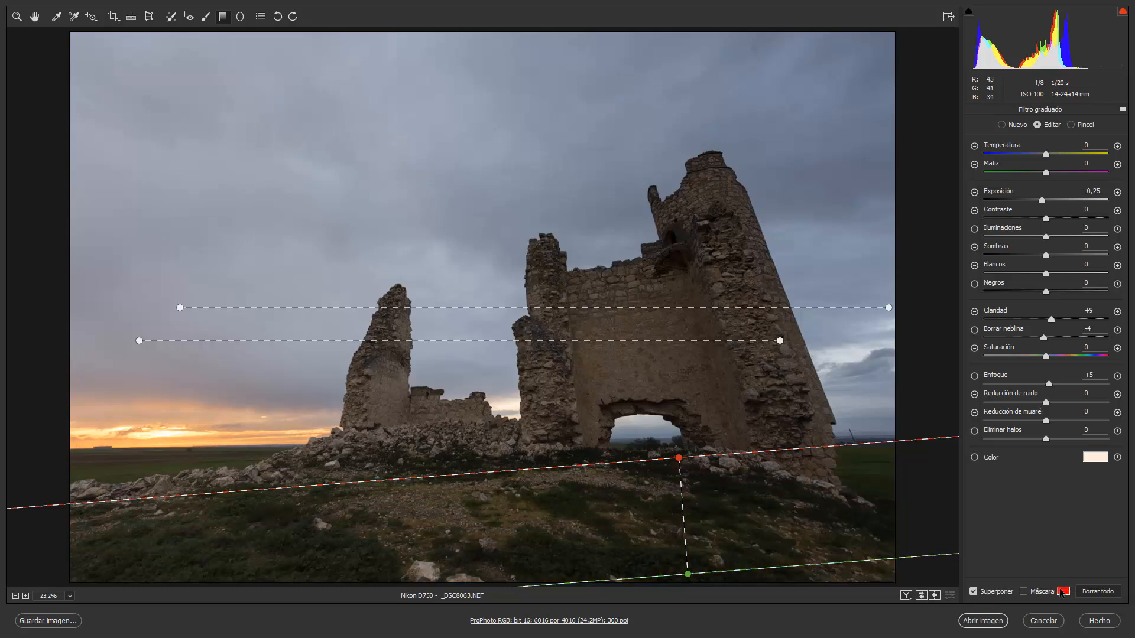
left_click_drag(1041, 199, 1038, 204)
left_click_drag(688, 573, 686, 539)
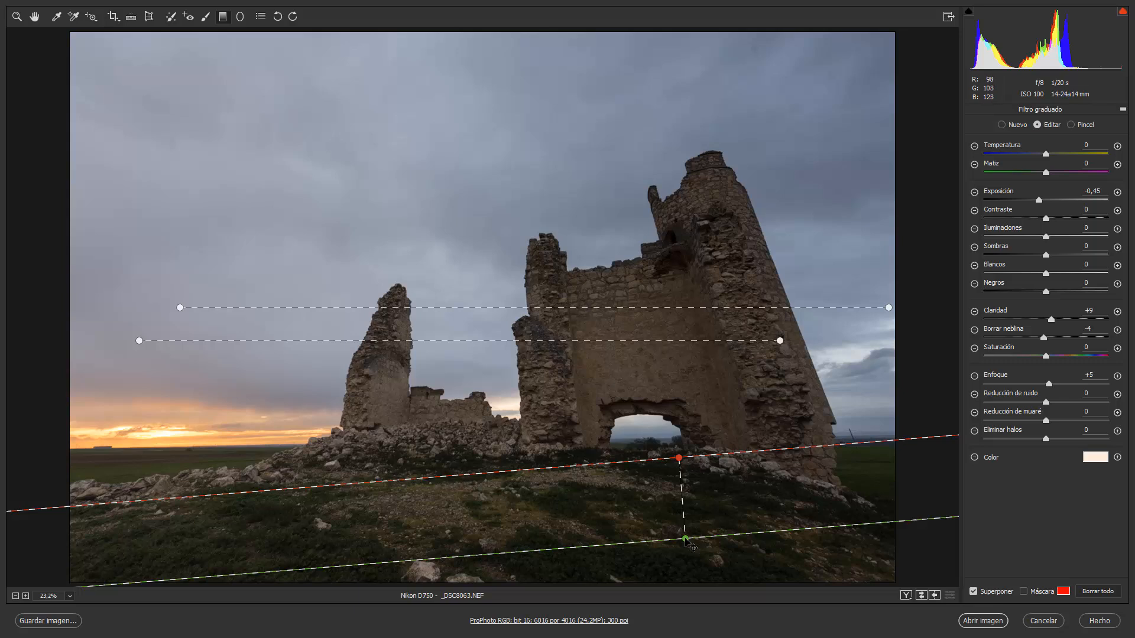
- Add a diagonal graduated filter from the sky above the tower toward the central wall, tinted violet with hue 271 and saturation 19
left_click_drag(742, 127, 517, 302)
left_click(1095, 457)
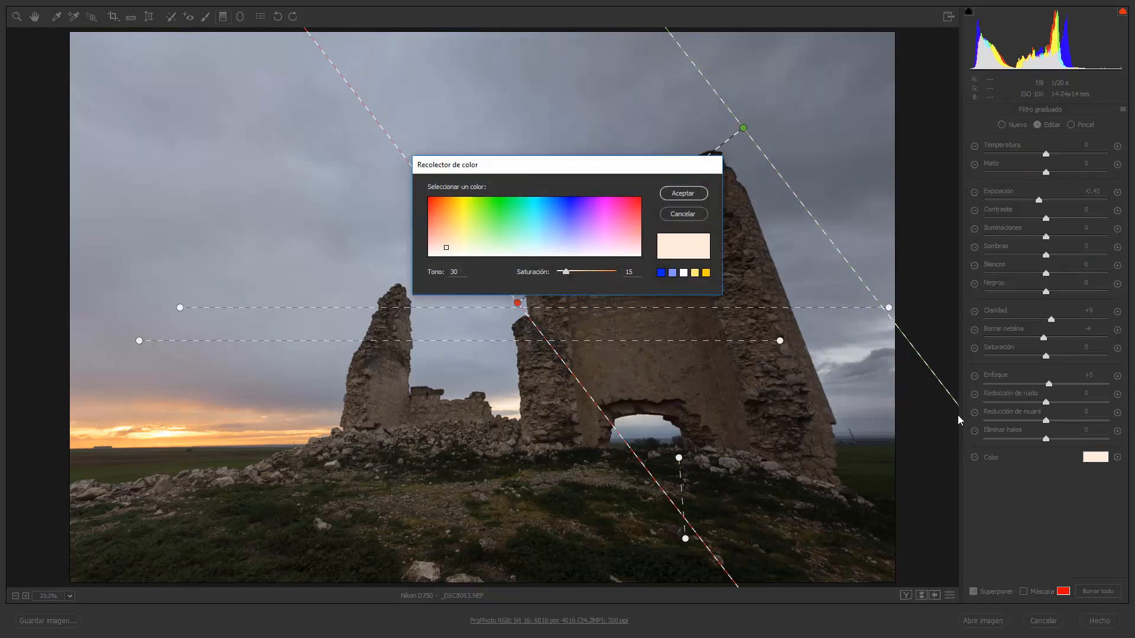
left_click_drag(565, 272, 557, 272)
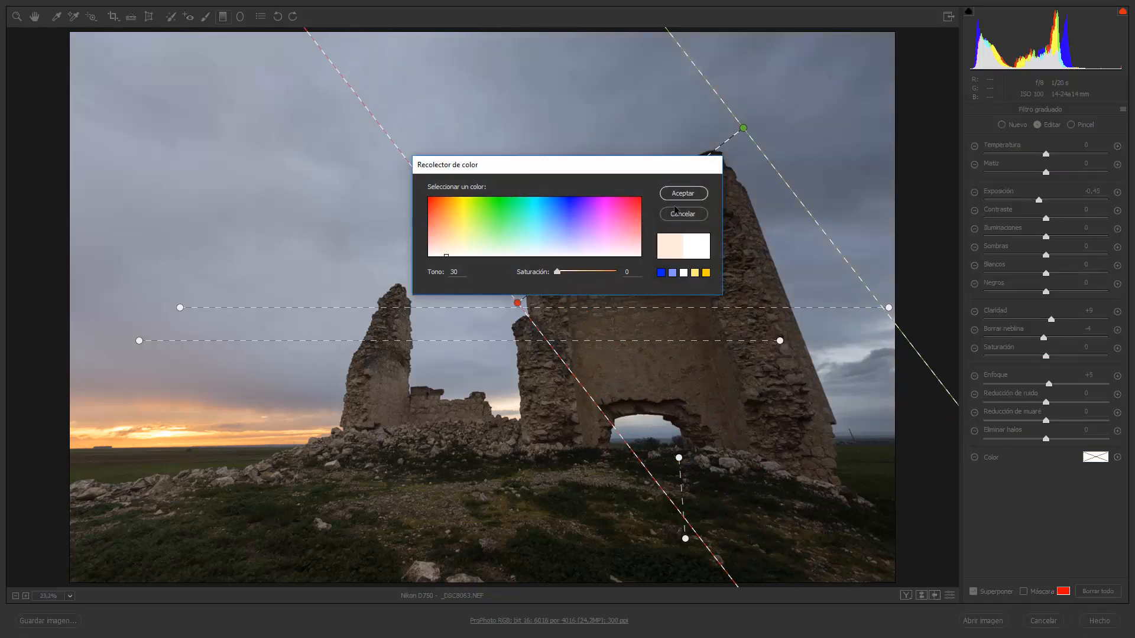
left_click(599, 226)
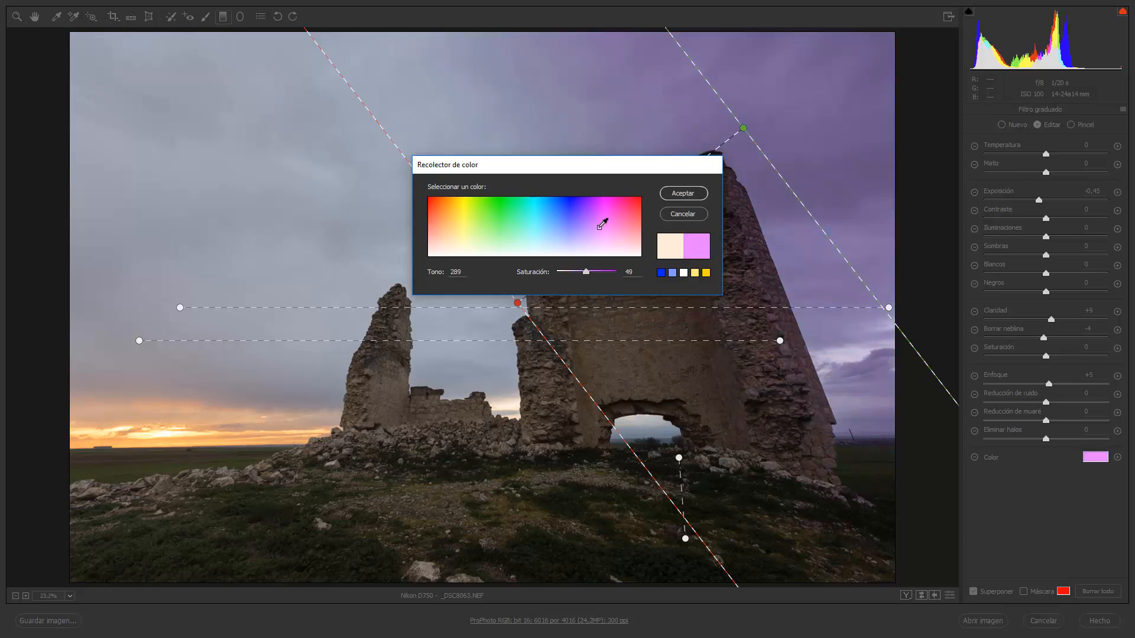
left_click(604, 211)
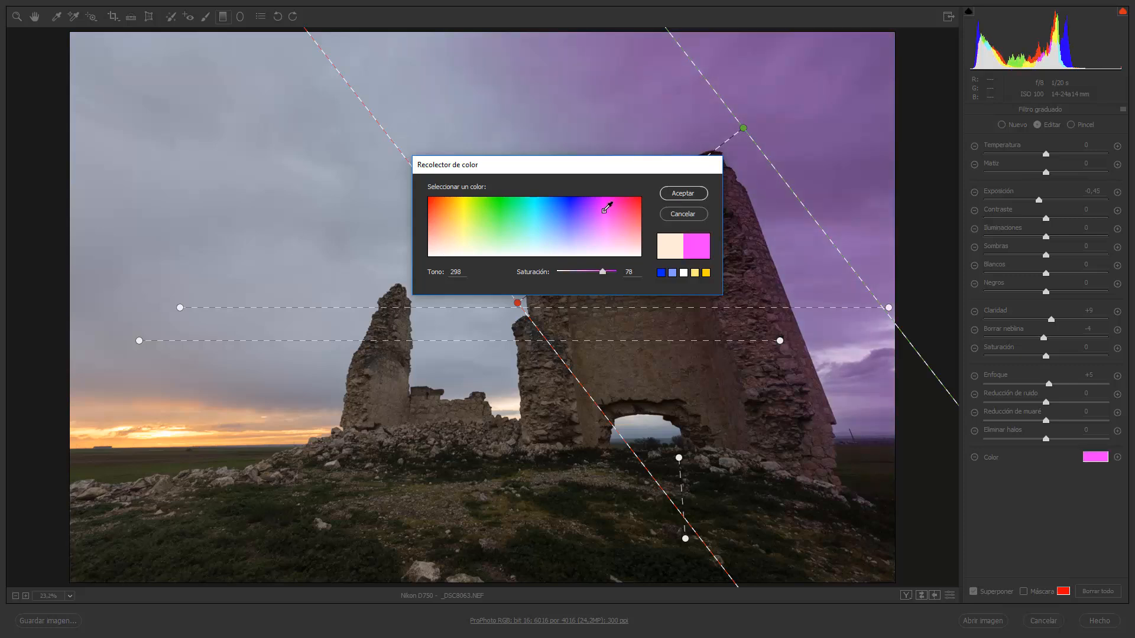
left_click_drag(607, 208, 603, 237)
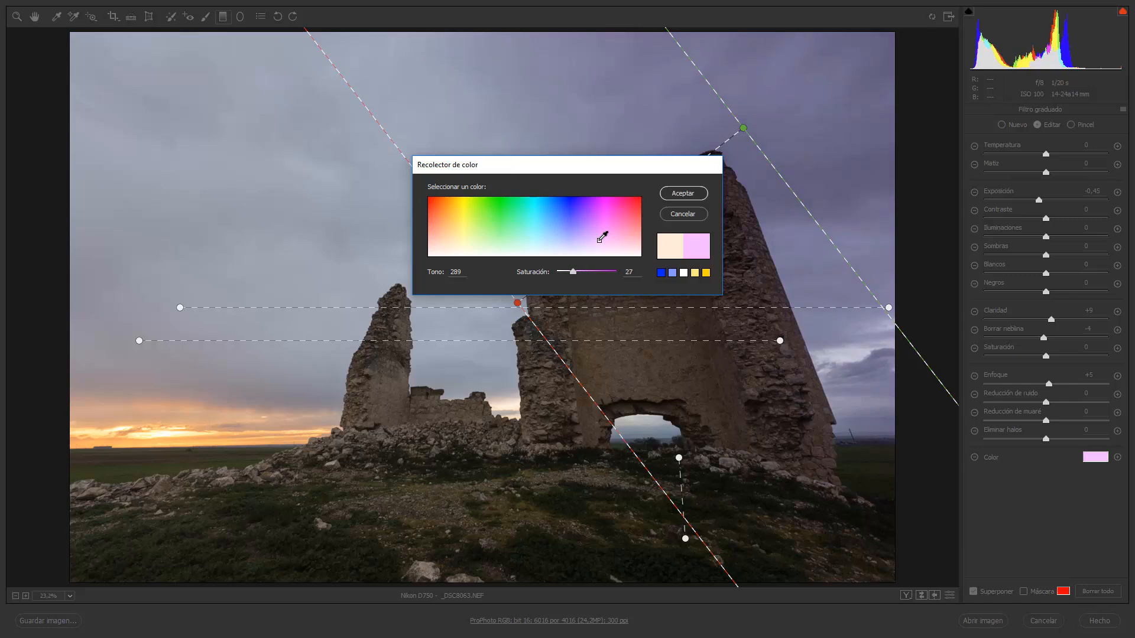
left_click(603, 214)
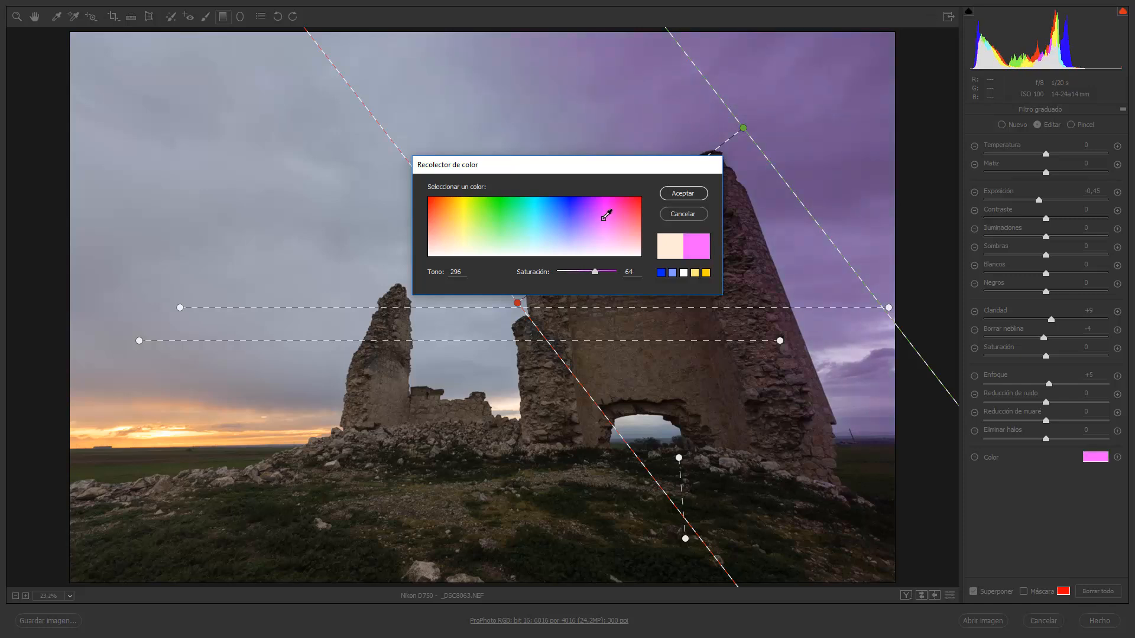
left_click_drag(601, 218, 588, 218)
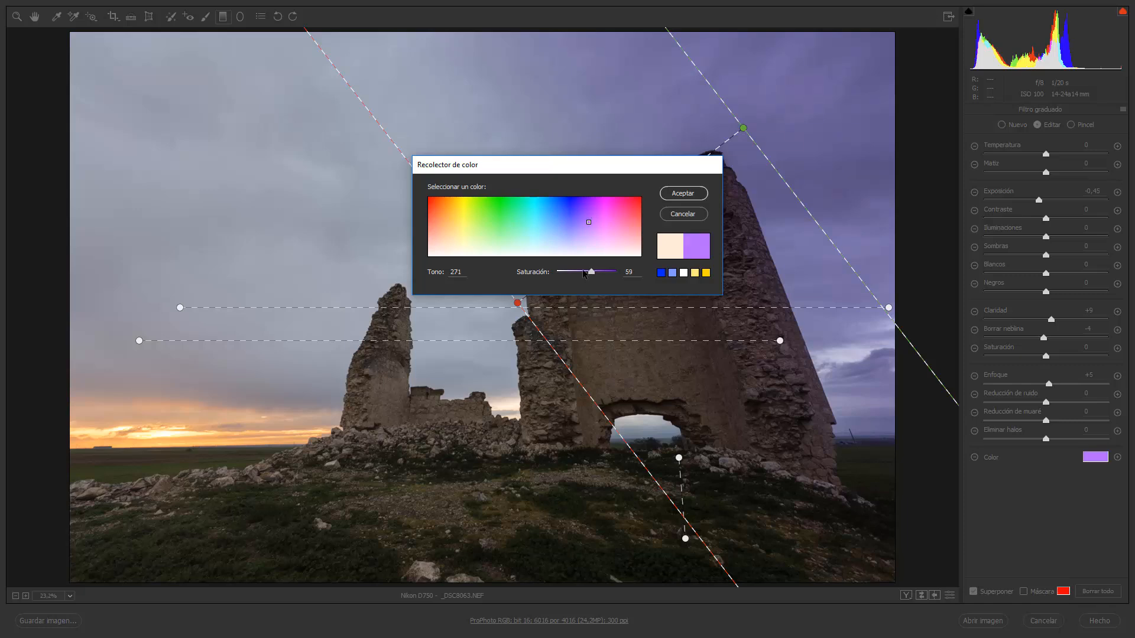
left_click_drag(593, 272, 567, 273)
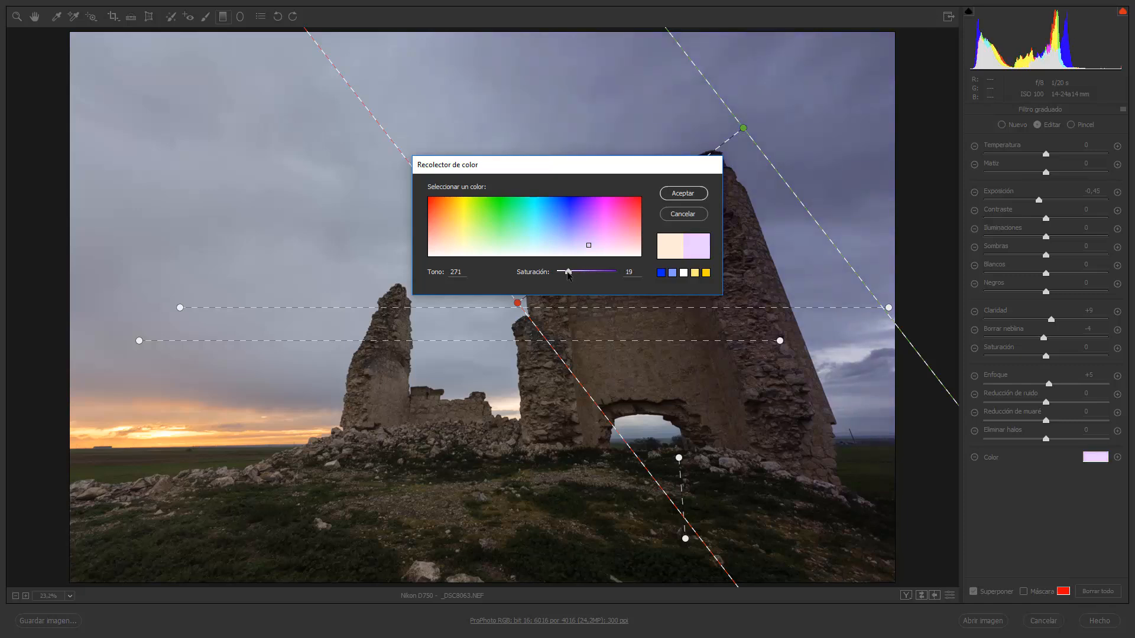
left_click(673, 191)
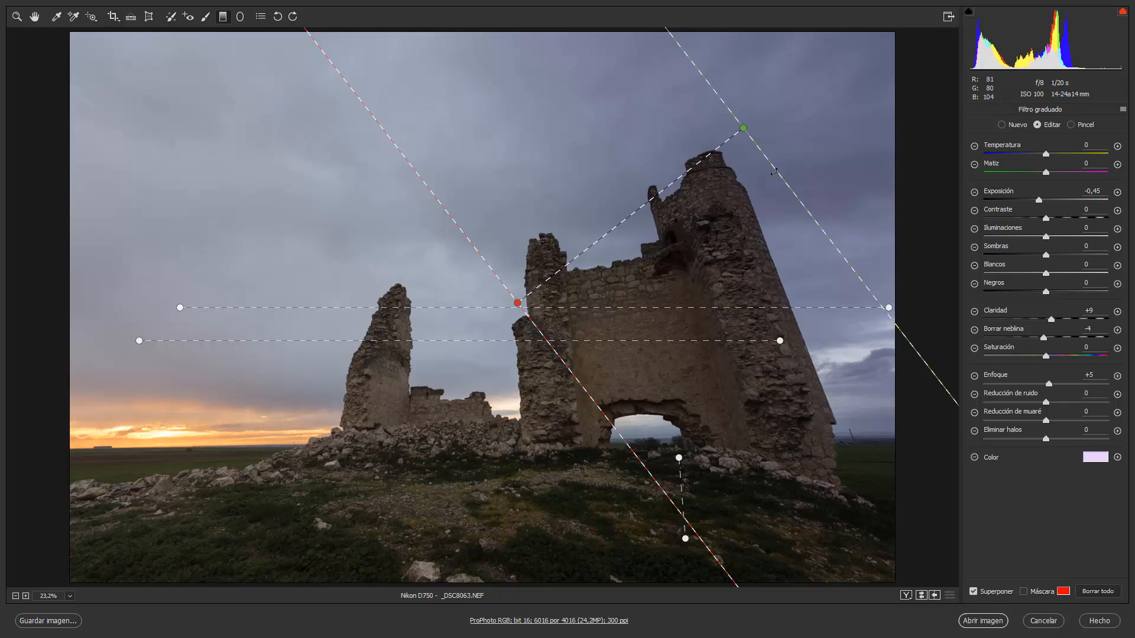
- Rotate and reposition the violet diagonal filter so it starts along the tower's right edge, and fine-tune its exposure
left_click_drag(773, 172, 742, 172)
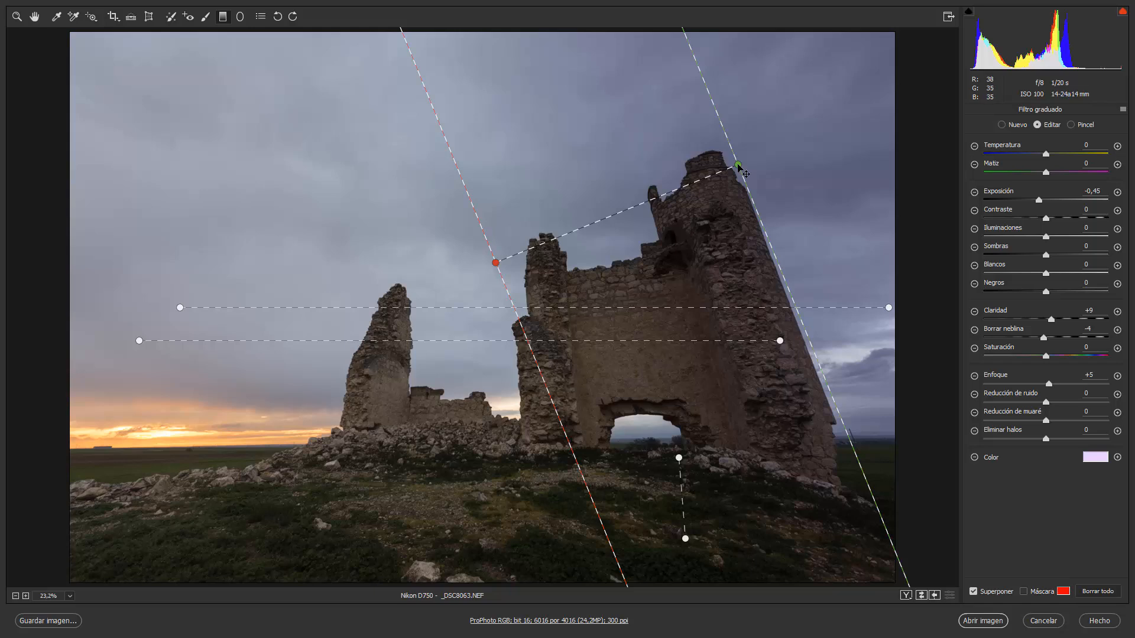
left_click_drag(1038, 201, 1039, 202)
- Check the masks of the two horizontal filters and pull the right-side filter's starting point inward to the tower's right edge
left_click(779, 340)
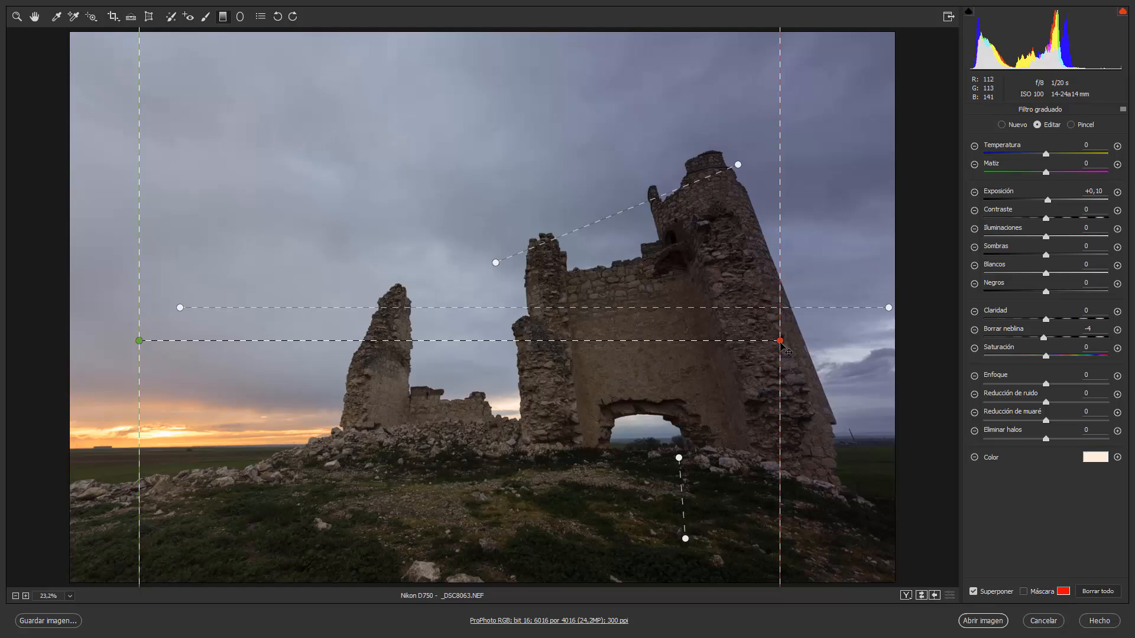
key("y")
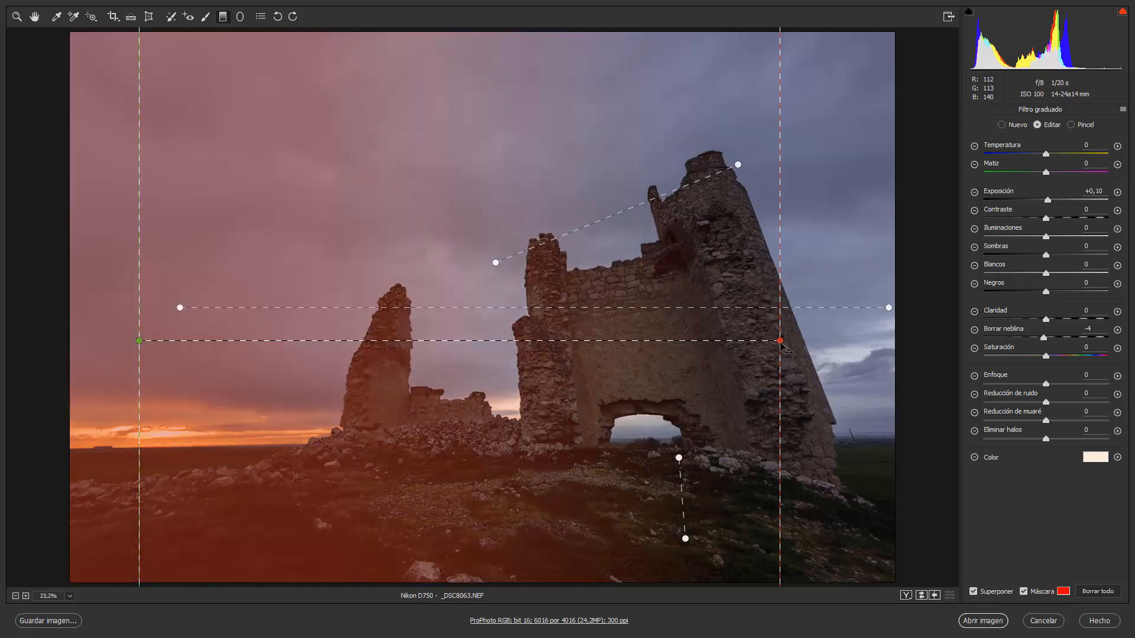
left_click(888, 307)
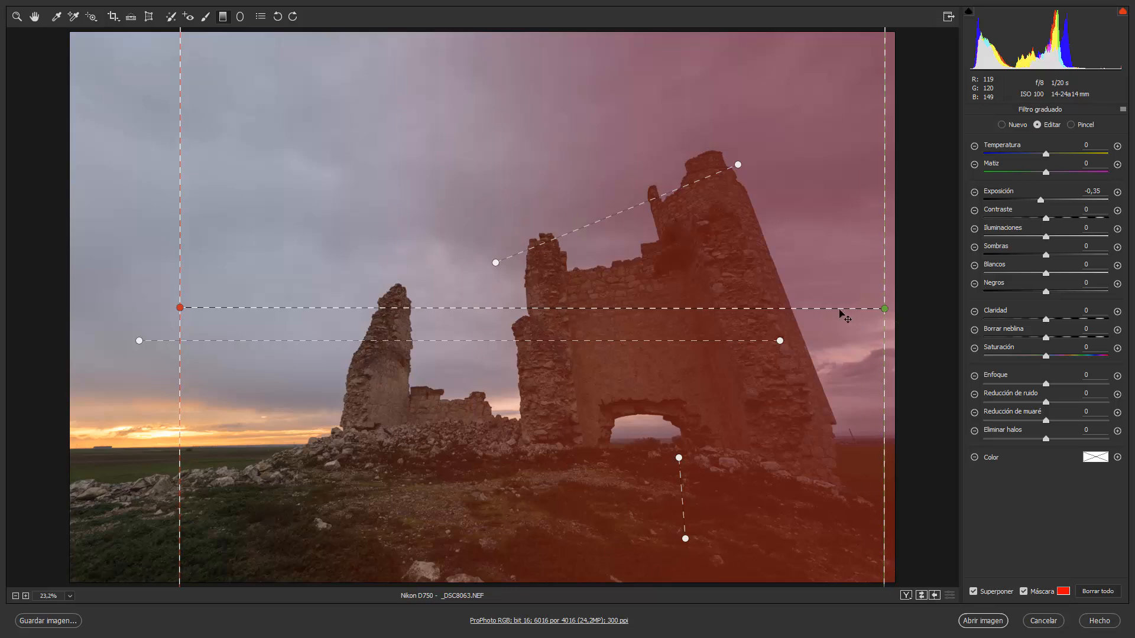
left_click_drag(884, 308, 808, 307)
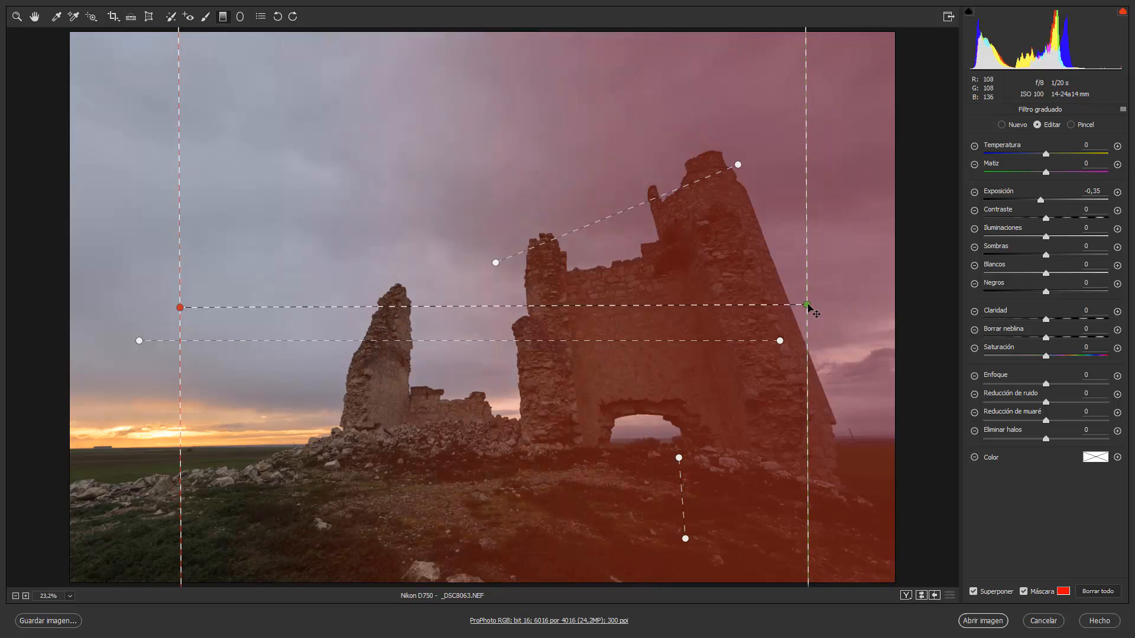
key("y")
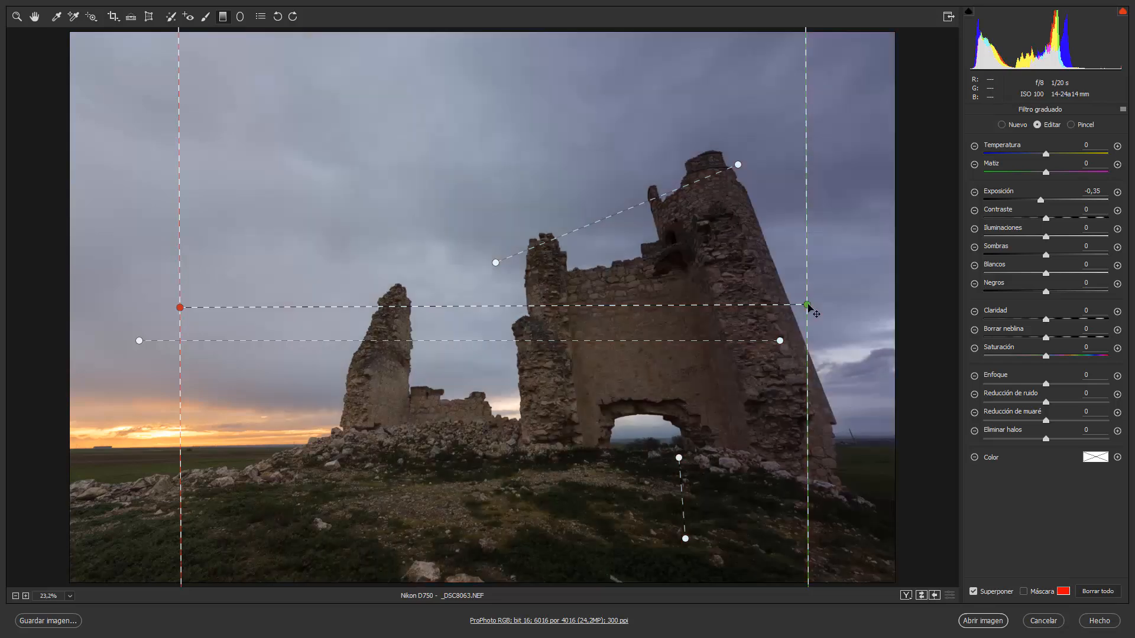
- Leave the graduated filters and save the edited state as a snapshot named "Filtros degradados"
key("h")
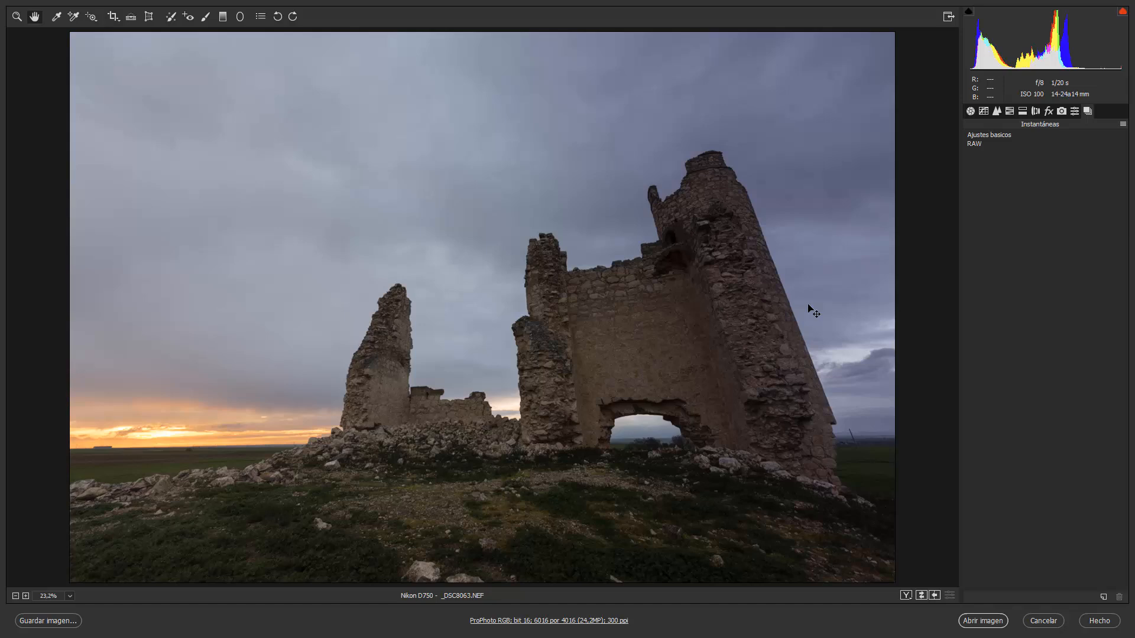
left_click(971, 112)
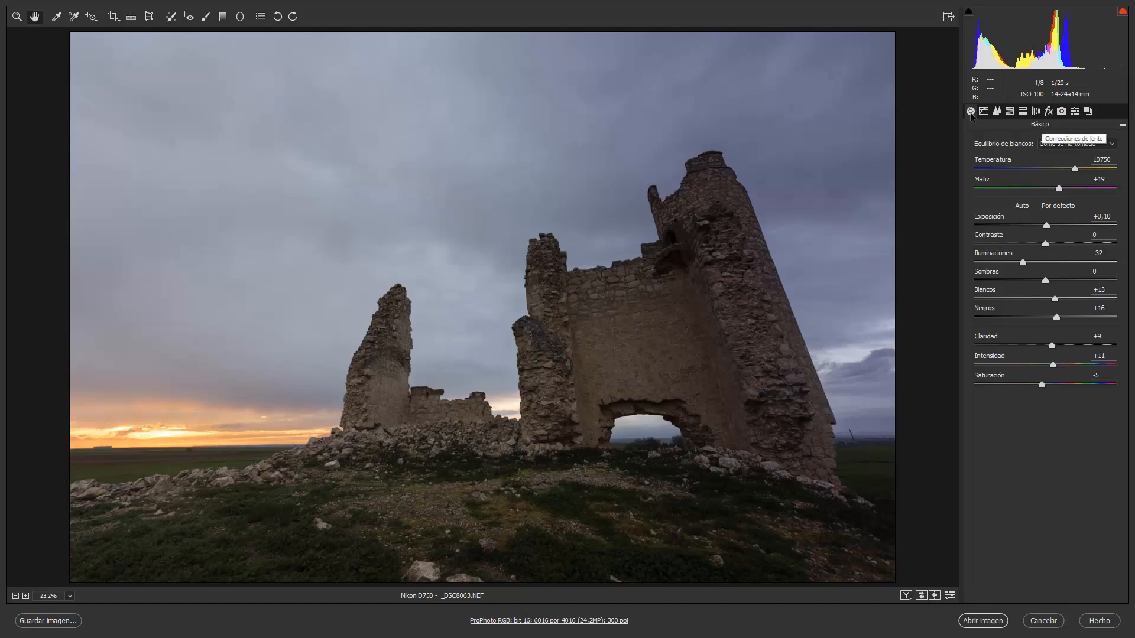
key("shift")
key("ctrl+shift+s")
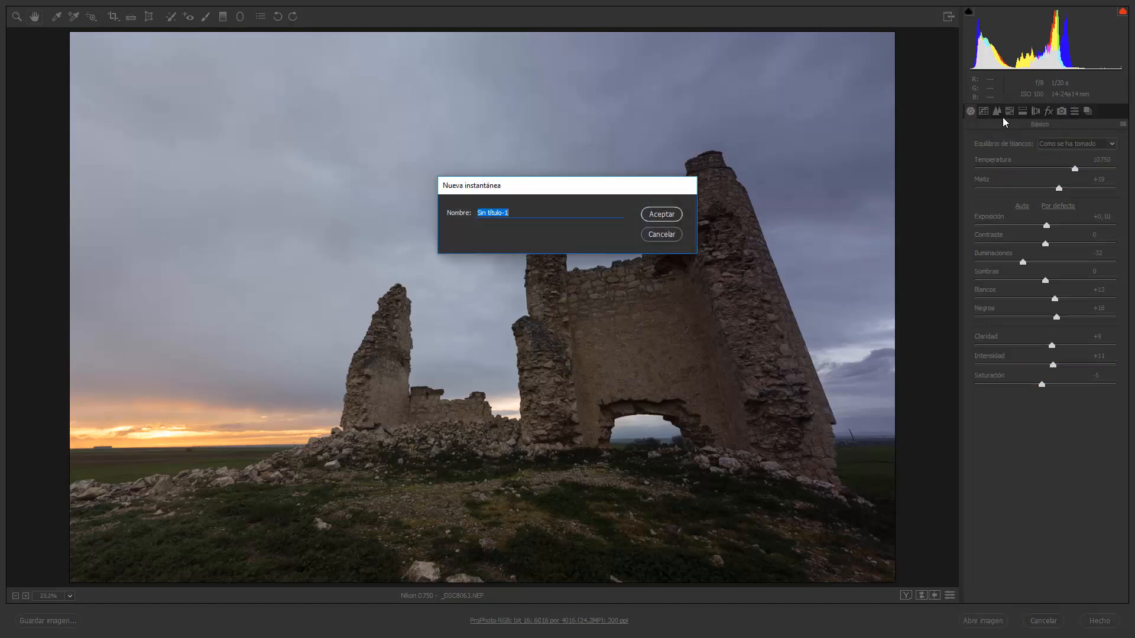
type("Filtros degradados")
left_click(664, 216)
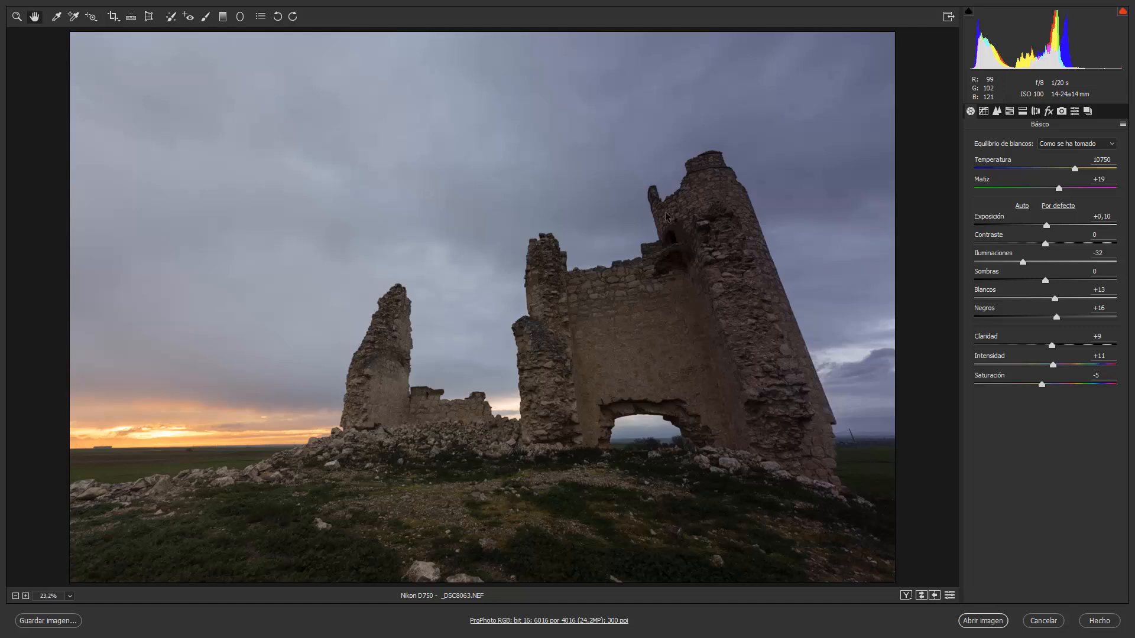
- Compare the photo with and without the graduated filters
left_click(222, 18)
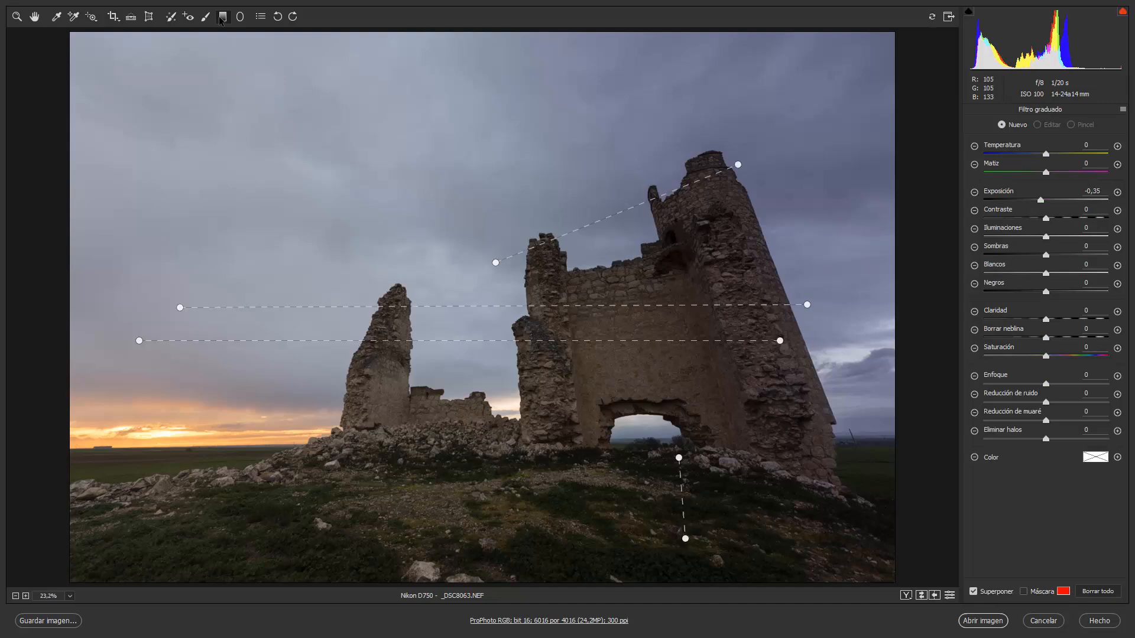
left_click(950, 596)
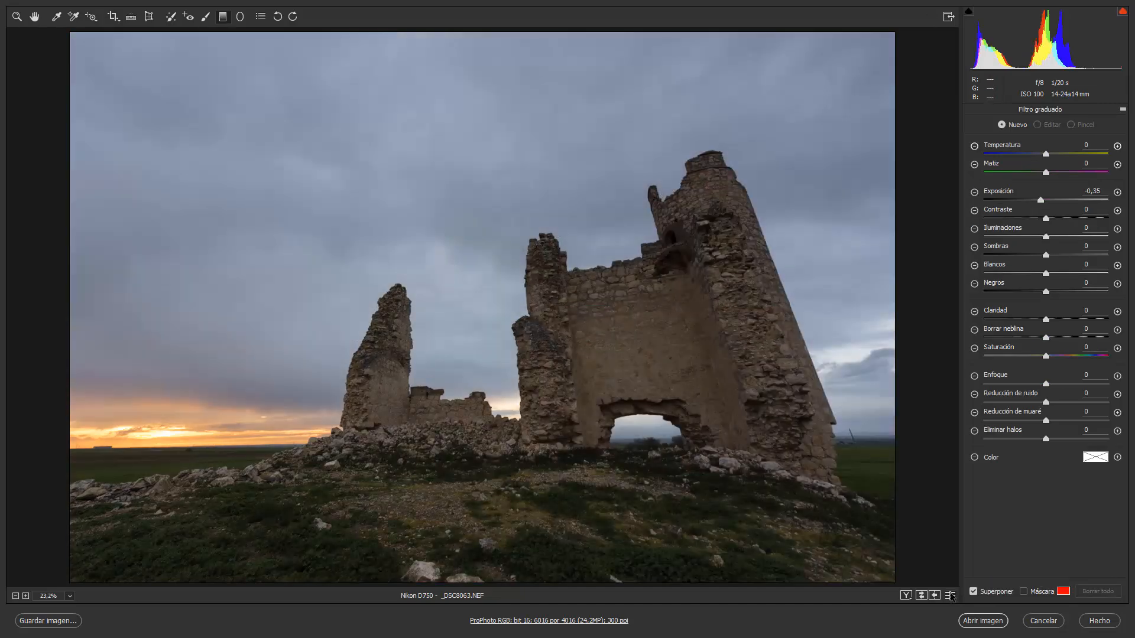
left_click(950, 595)
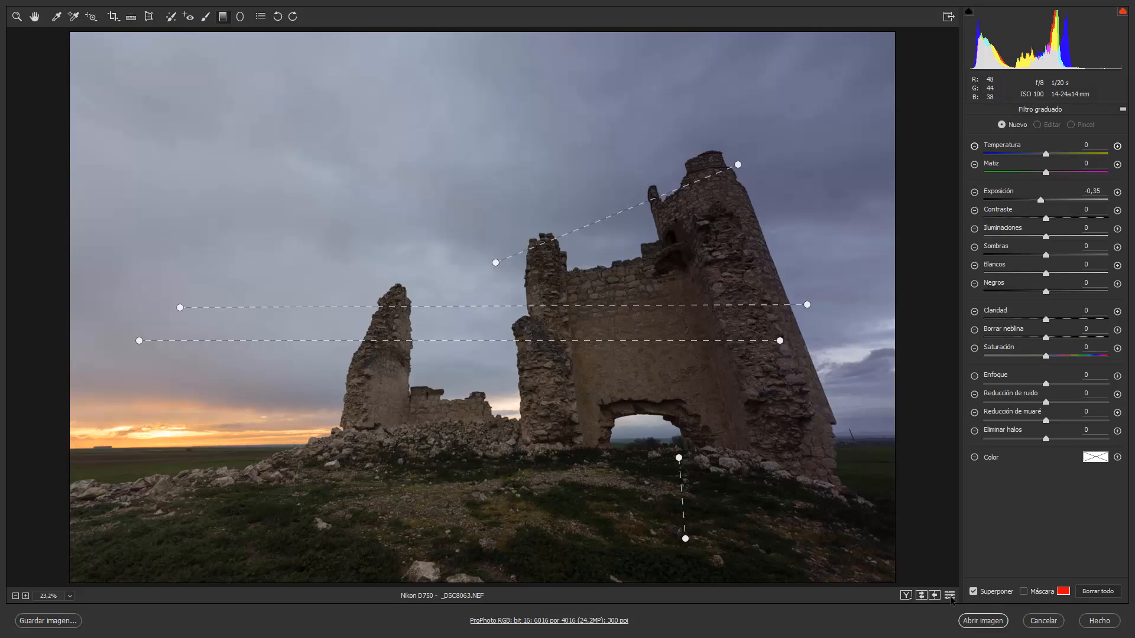
- Zoom out to 15.5% and add a wide elliptical radial filter centred on the orange sunset at the horizon
left_click(240, 17)
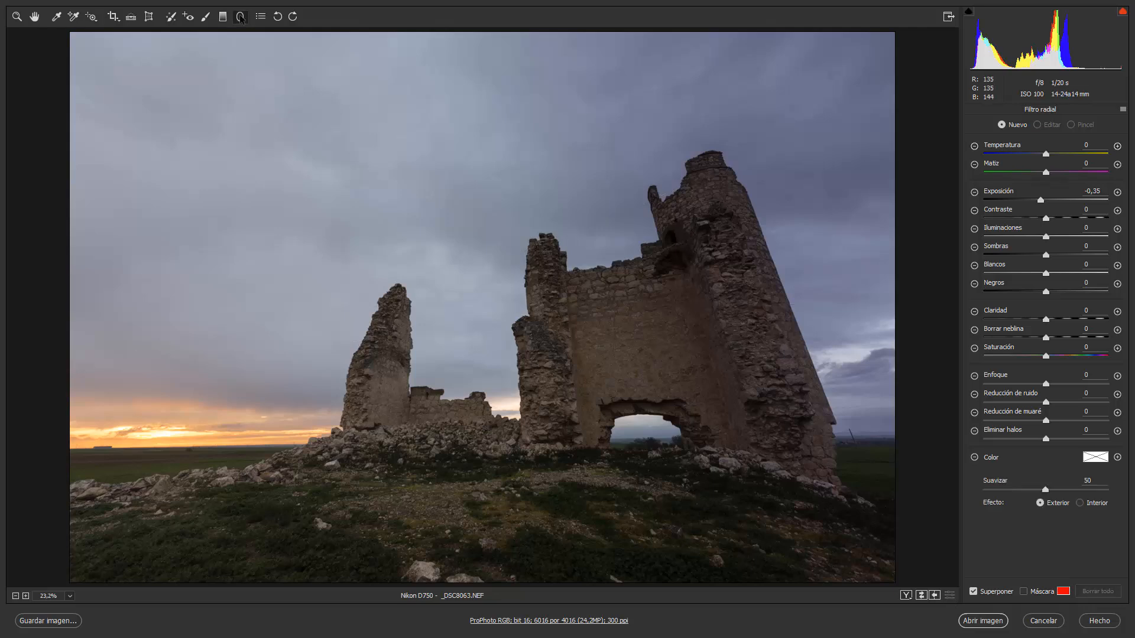
key("z")
left_click_drag(279, 393, 261, 384)
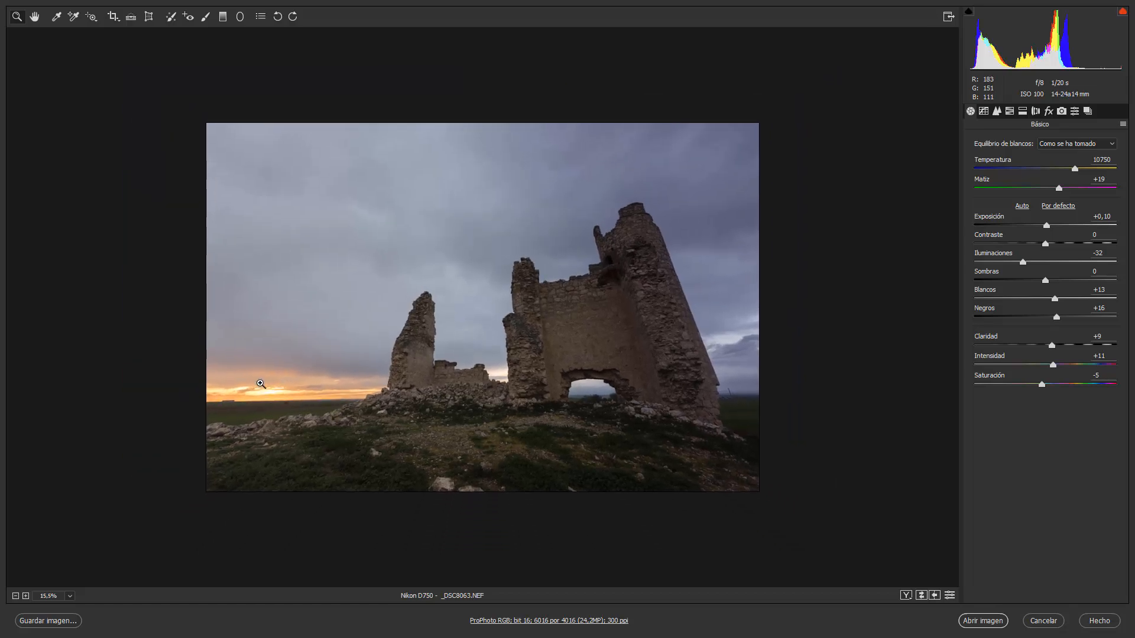
key("j")
left_click_drag(206, 343, 307, 391)
left_click_drag(206, 343, 264, 385)
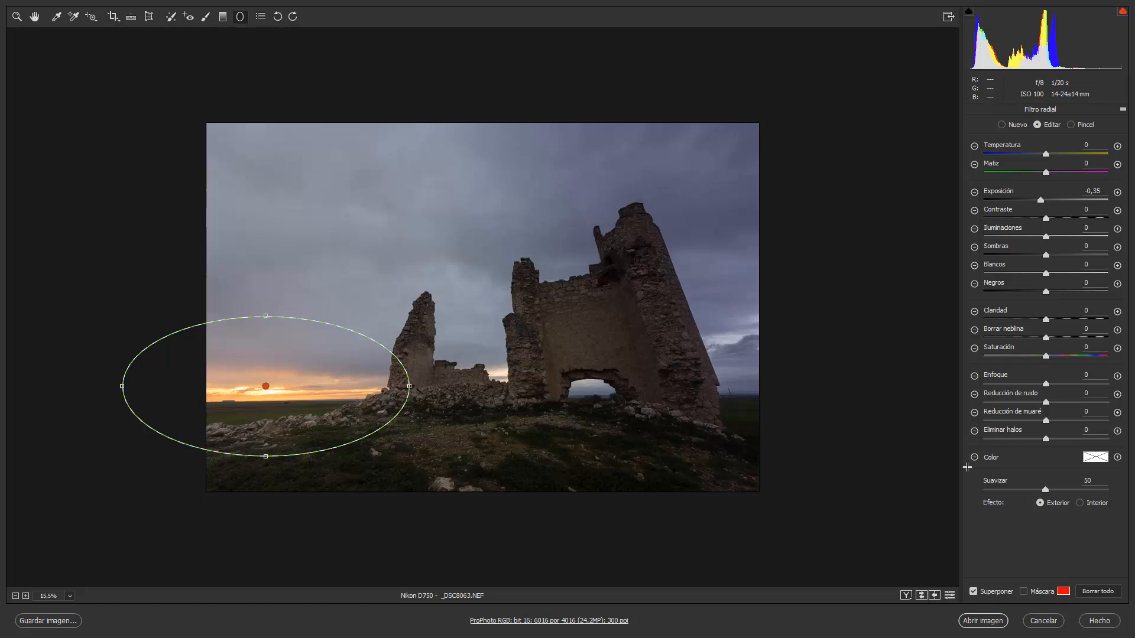
- Apply the sunset radial filter to its interior with feather 100, exposure 0.00 and dehaze -7
left_click_drag(1045, 490, 1115, 505)
double_click(1040, 200)
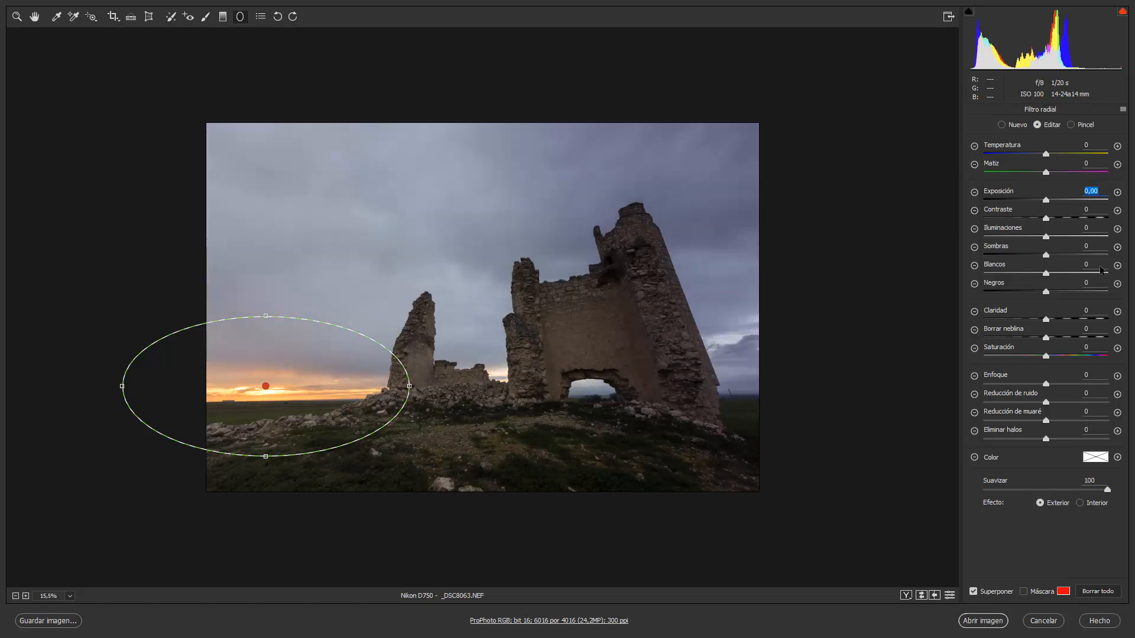
left_click(1123, 109)
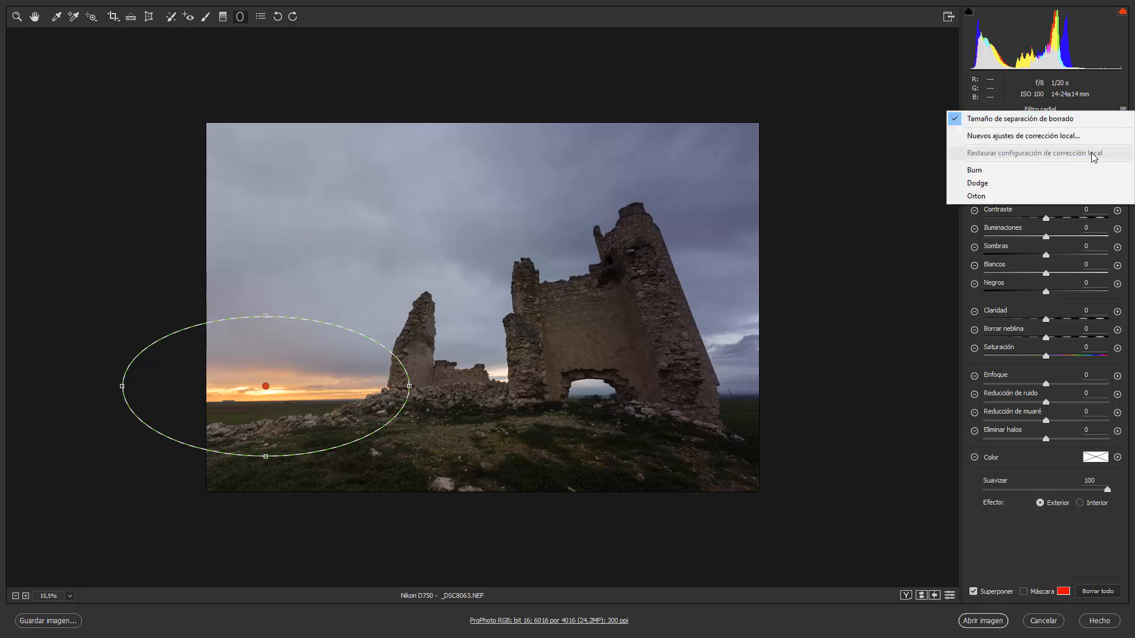
left_click_drag(1046, 337, 1028, 338)
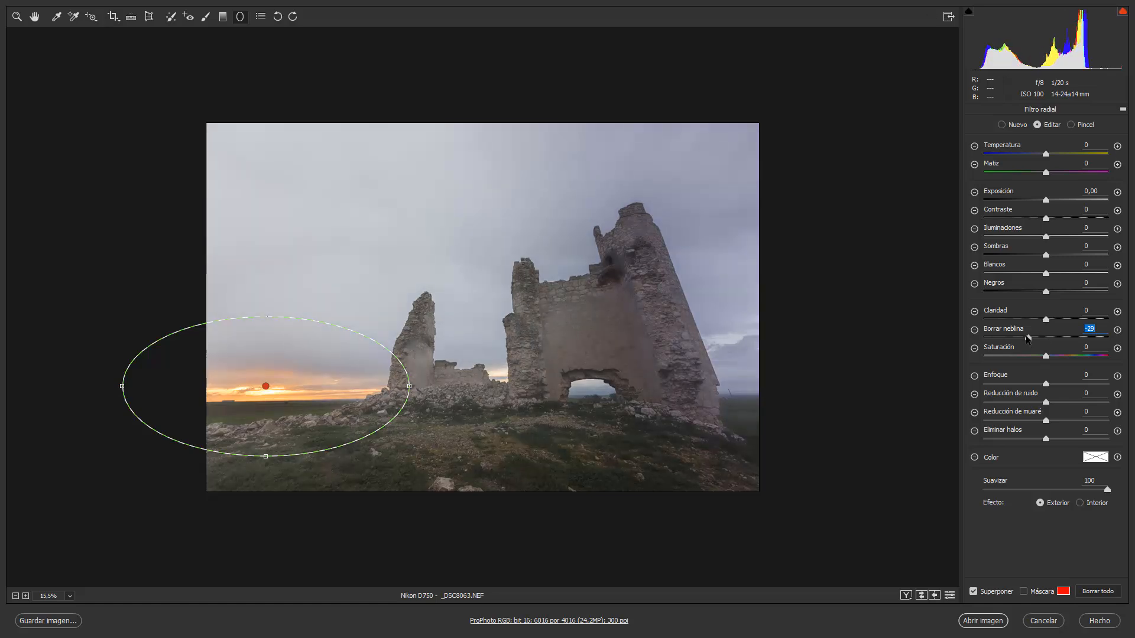
left_click(1080, 504)
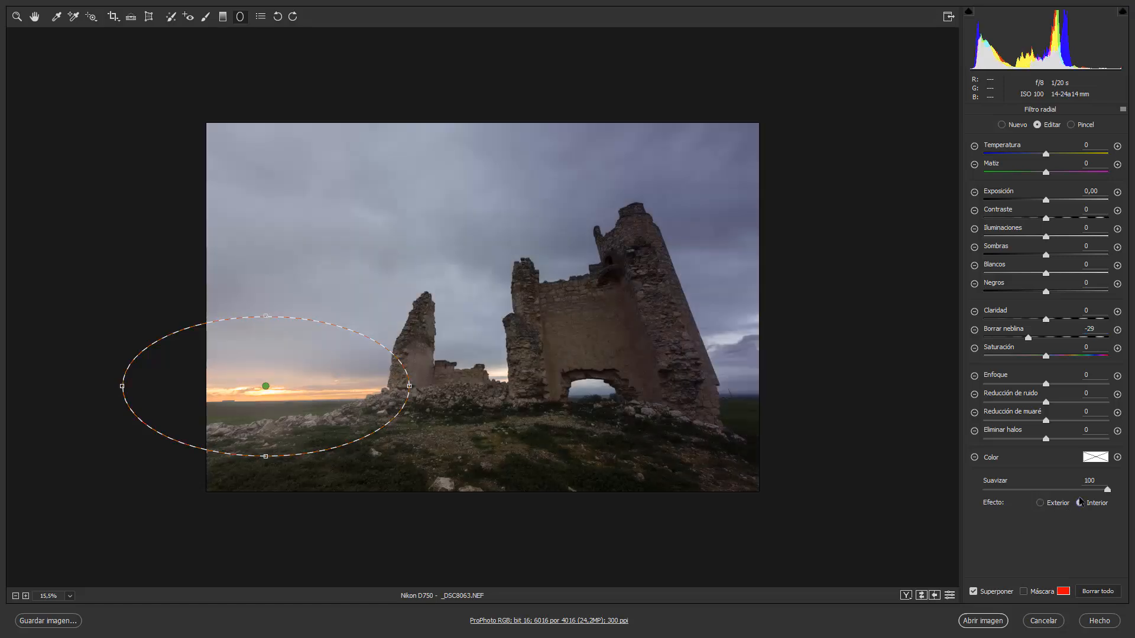
left_click_drag(1028, 338, 1044, 339)
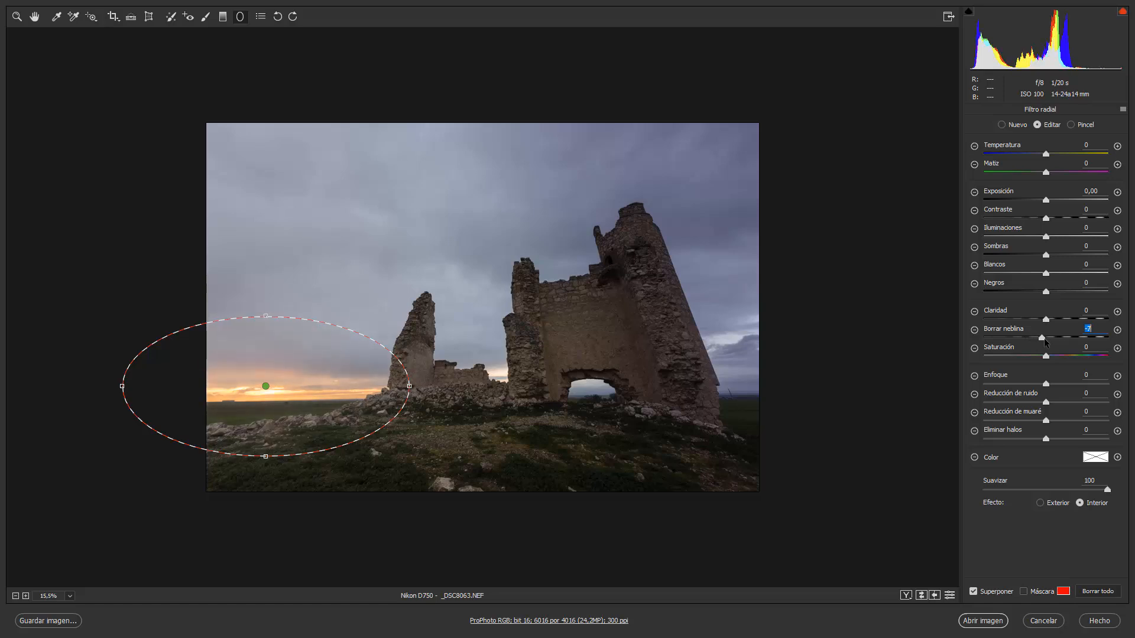
- Tint the sunset radial filter warm with hue 39 and saturation 19, and set its exposure to +0.10
left_click(1095, 457)
left_click_drag(472, 218, 453, 232)
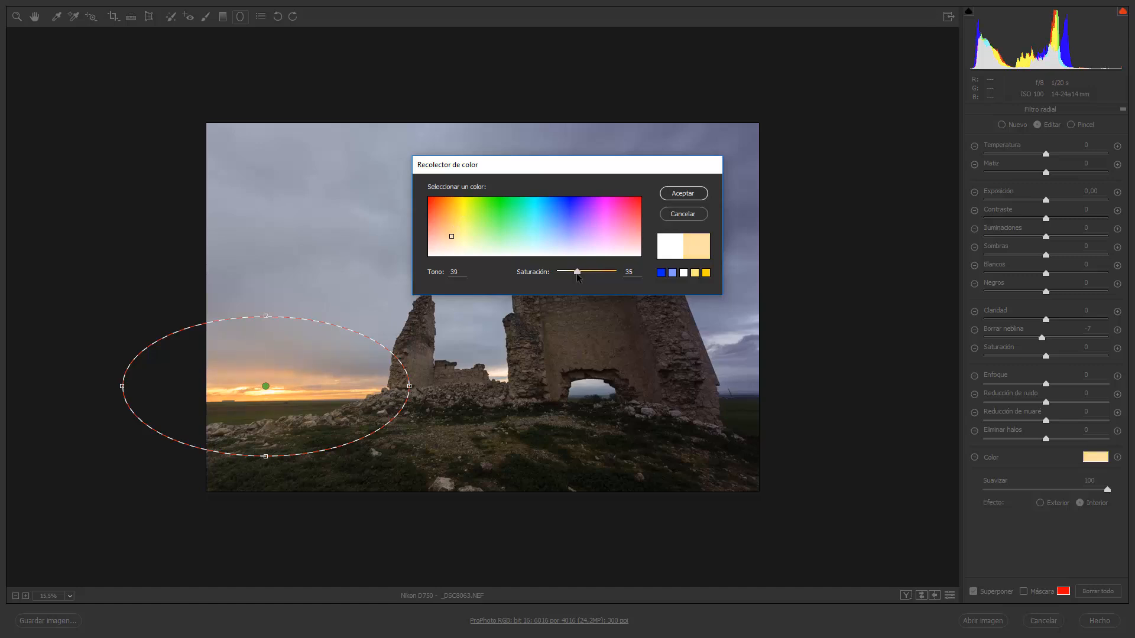
left_click_drag(578, 273, 569, 274)
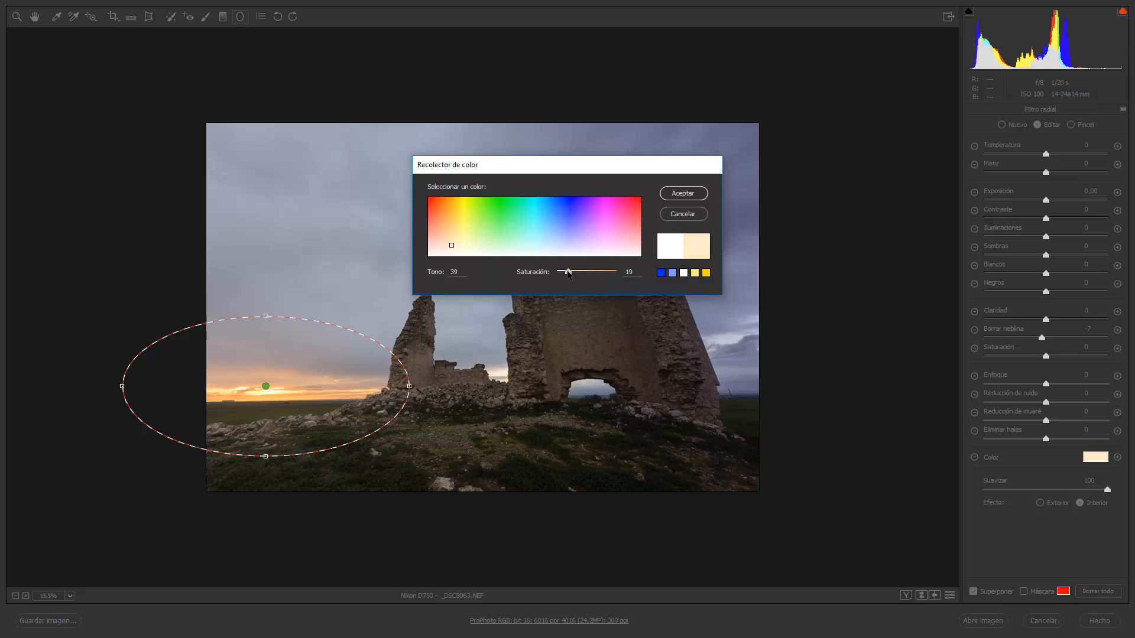
left_click(685, 195)
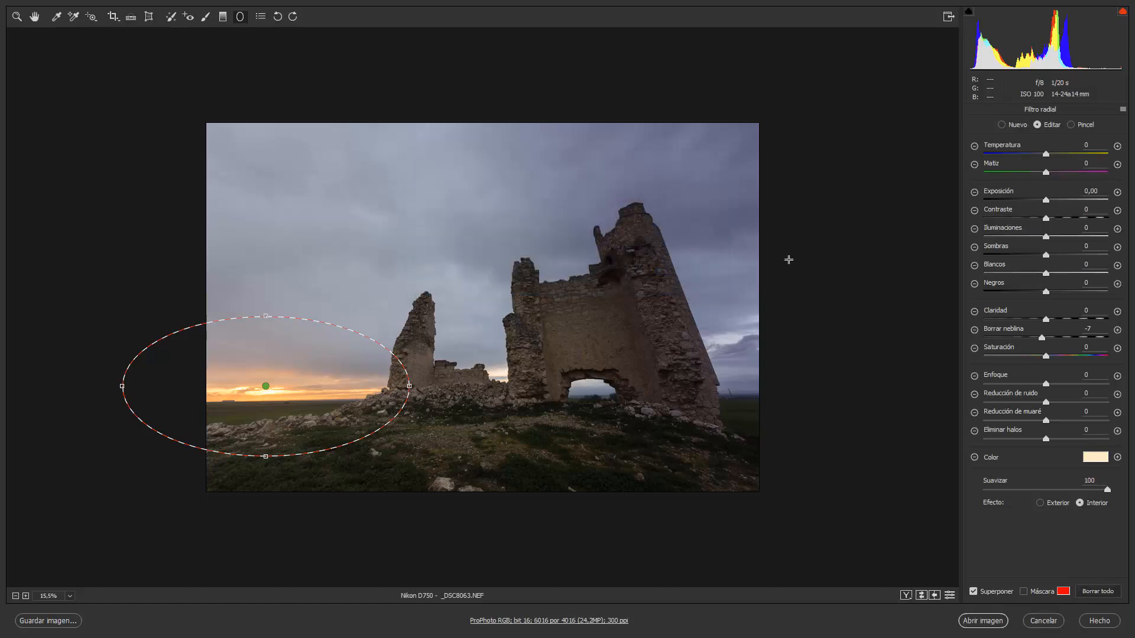
left_click_drag(1046, 200, 1046, 201)
- Add a second, larger radial filter centred just above the sunset, reaching past the isolated ruin, with dehaze -2
left_click(1002, 126)
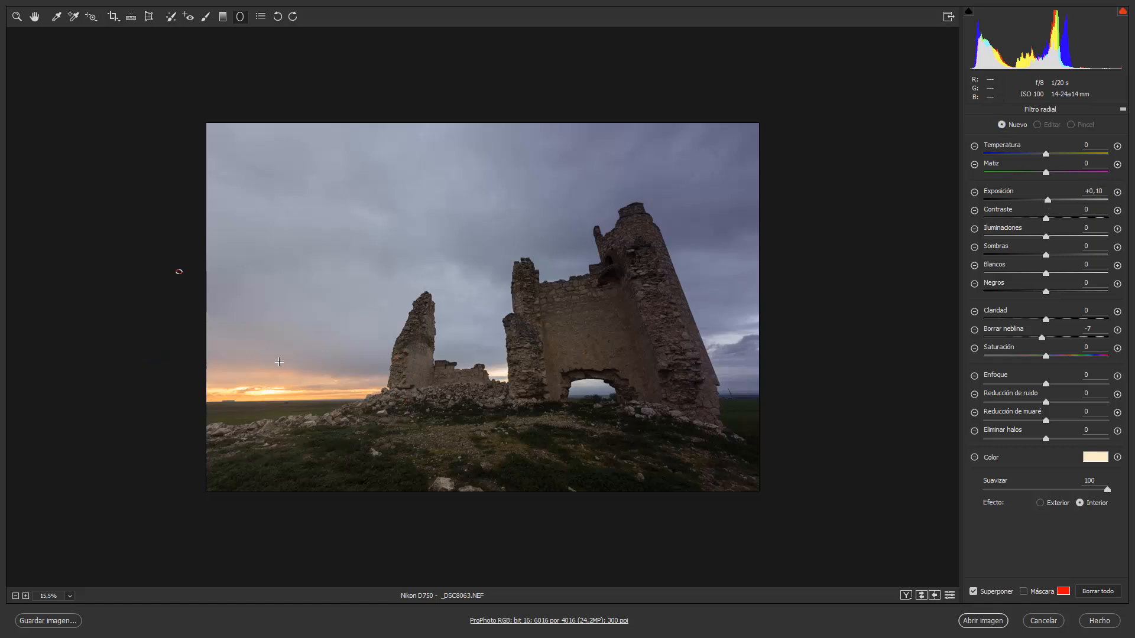
left_click_drag(279, 361, 326, 390)
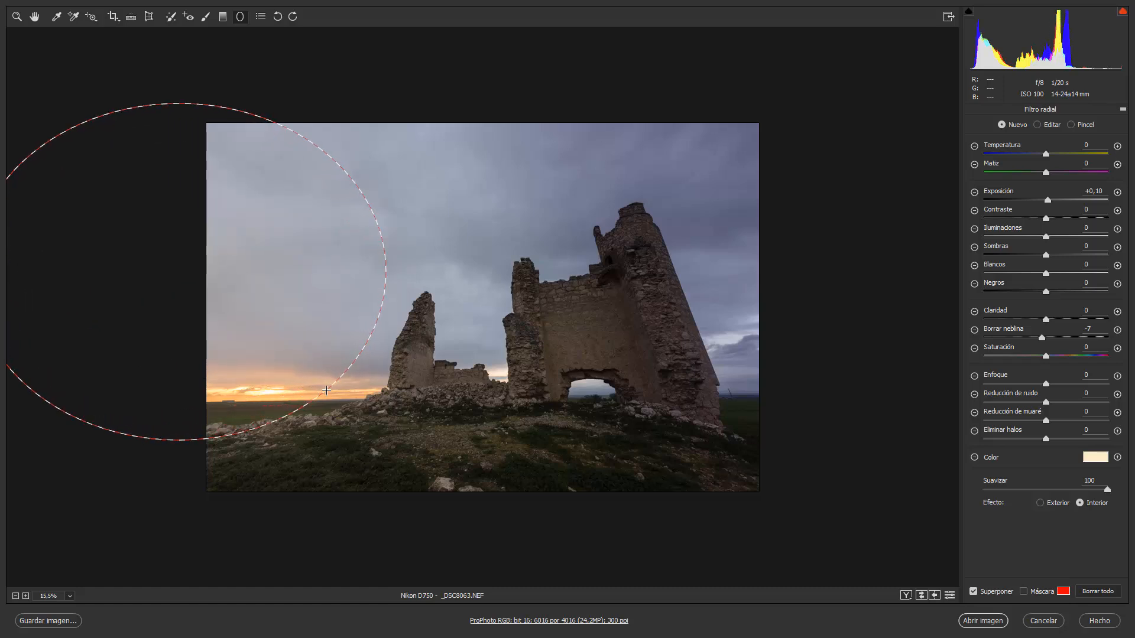
left_click_drag(181, 274, 273, 365)
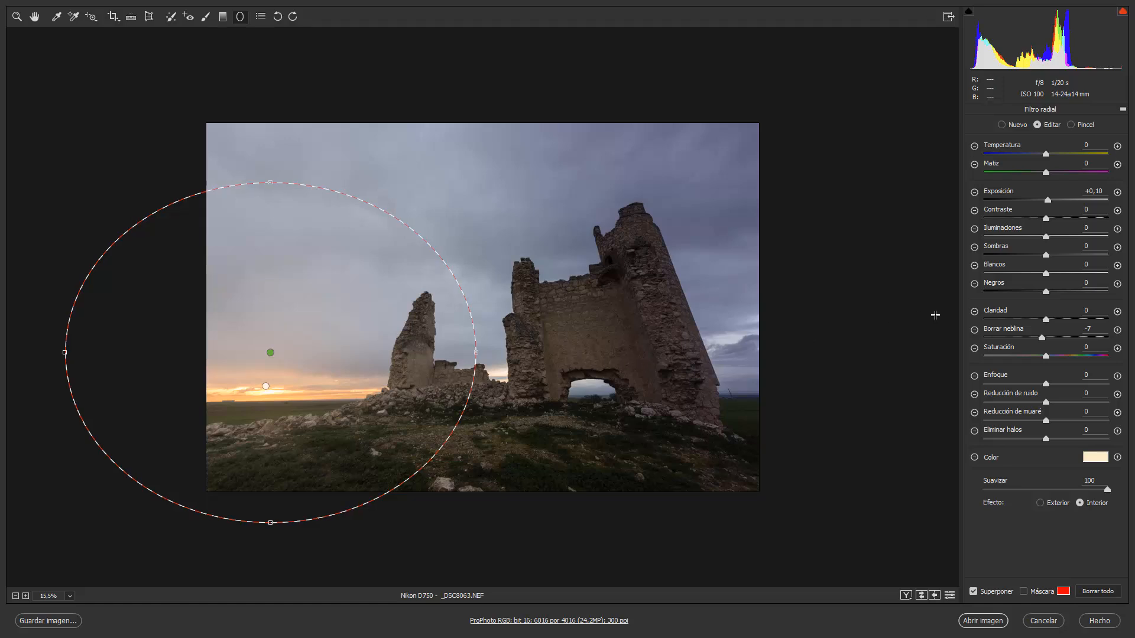
left_click_drag(1041, 338, 1045, 340)
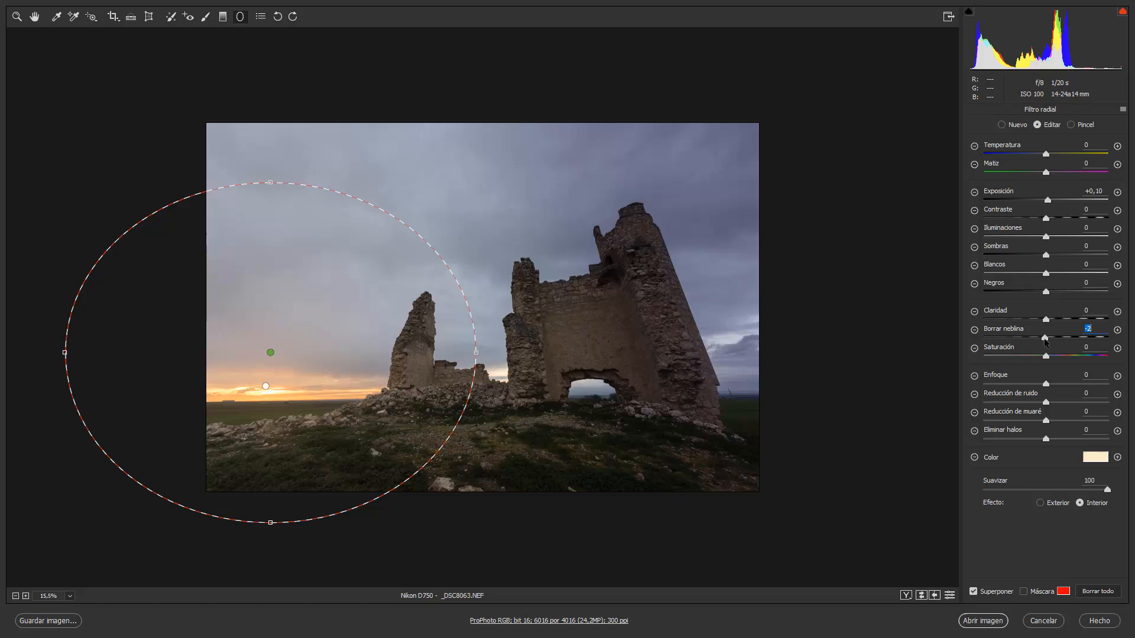
- Add a third radial filter above the other two and reshape it into a wide ellipse reaching the tower
left_click(1001, 124)
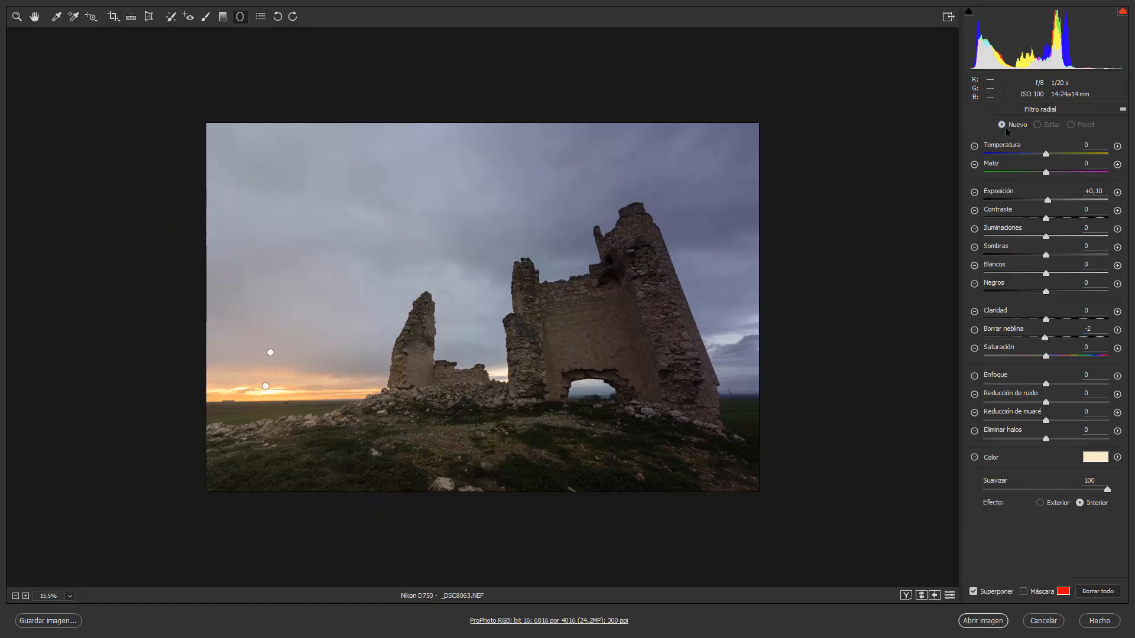
left_click_drag(225, 197, 515, 480)
left_click_drag(227, 197, 304, 281)
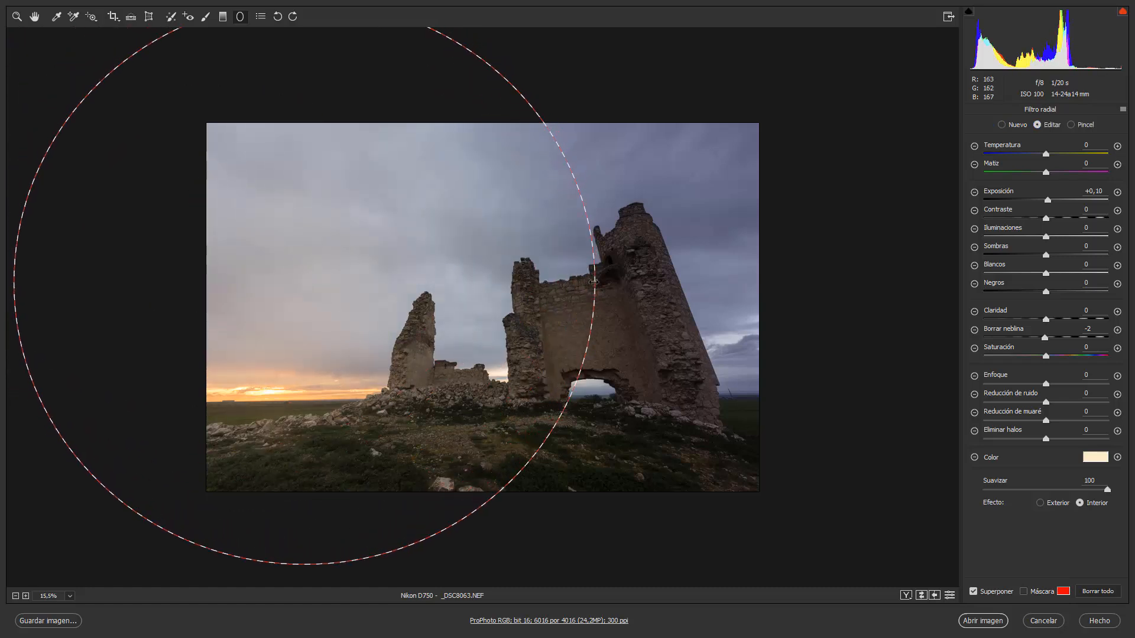
left_click_drag(595, 283, 643, 285)
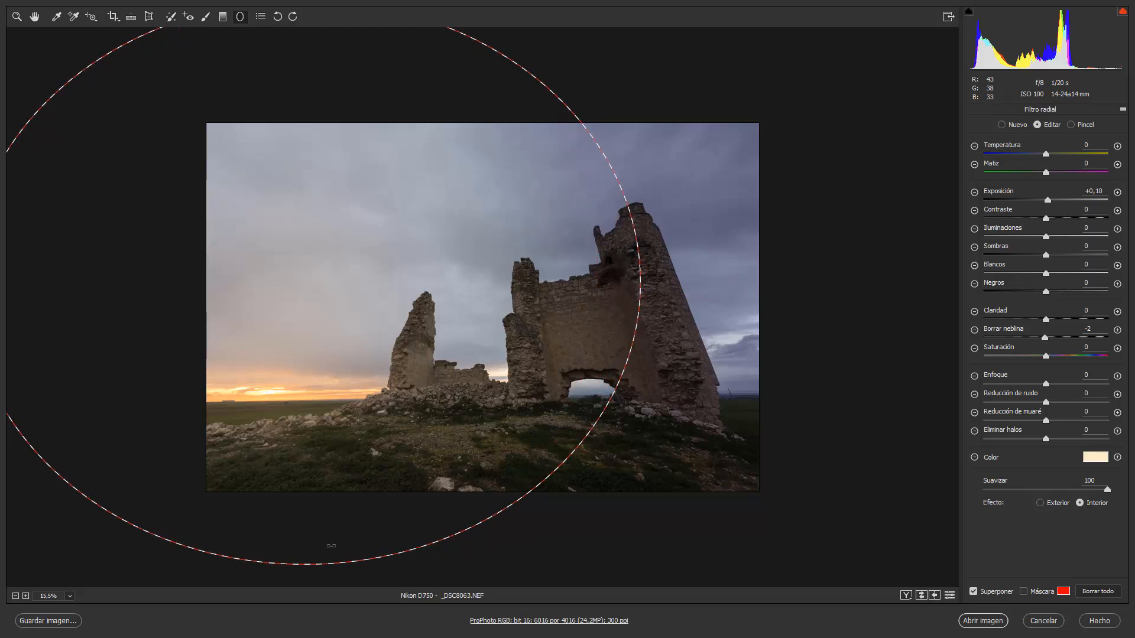
left_click_drag(310, 562, 307, 494)
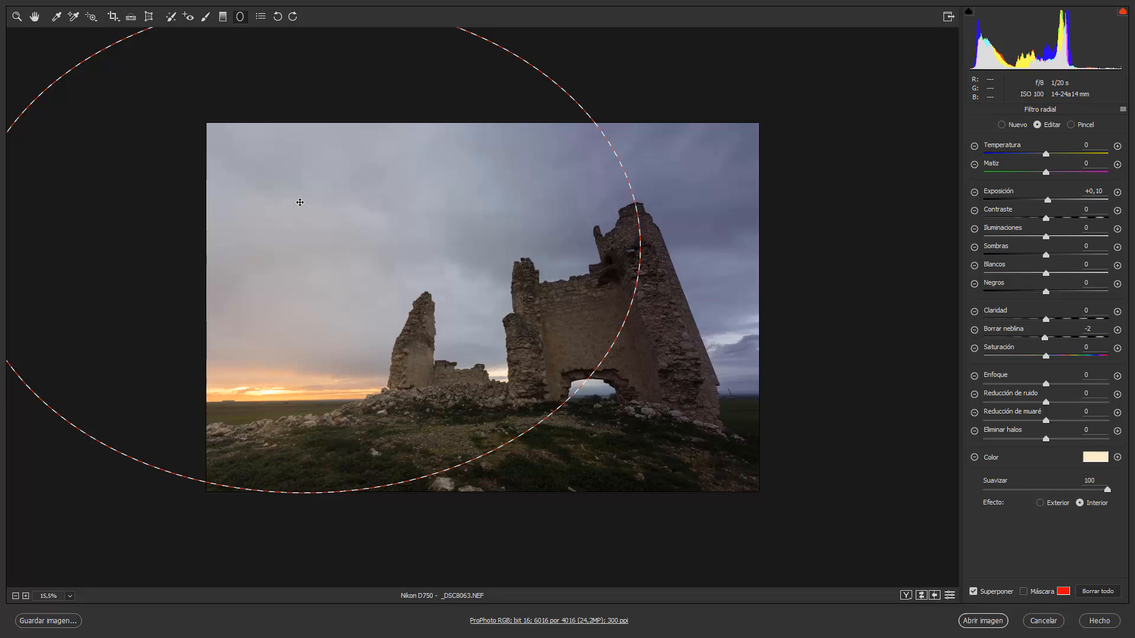
left_click_drag(285, 225, 281, 276)
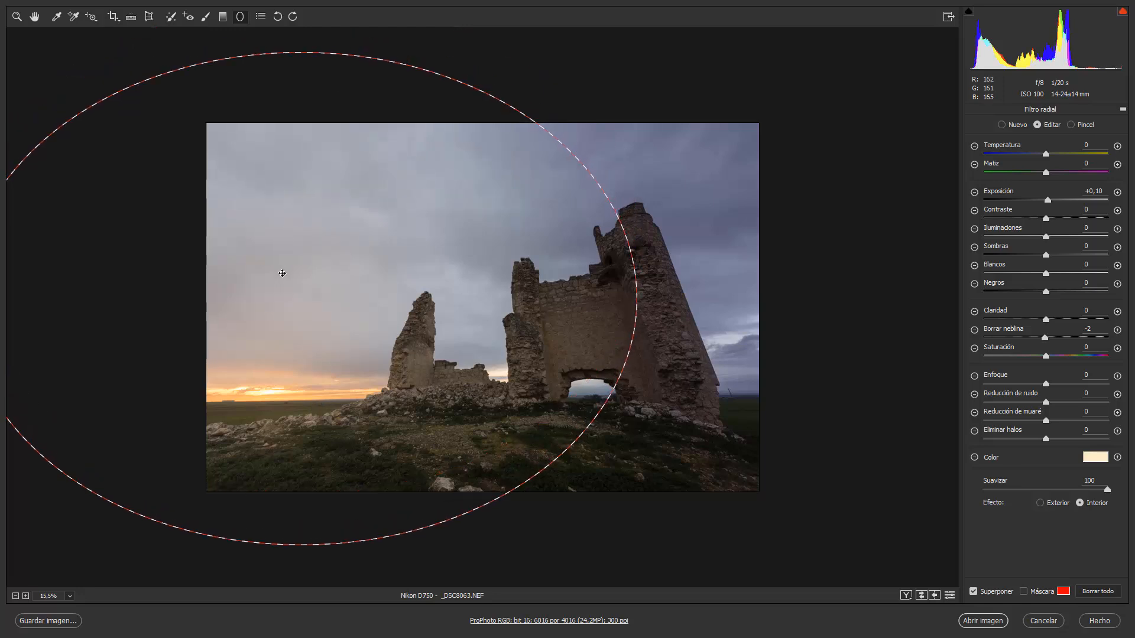
left_click_drag(296, 52, 288, 128)
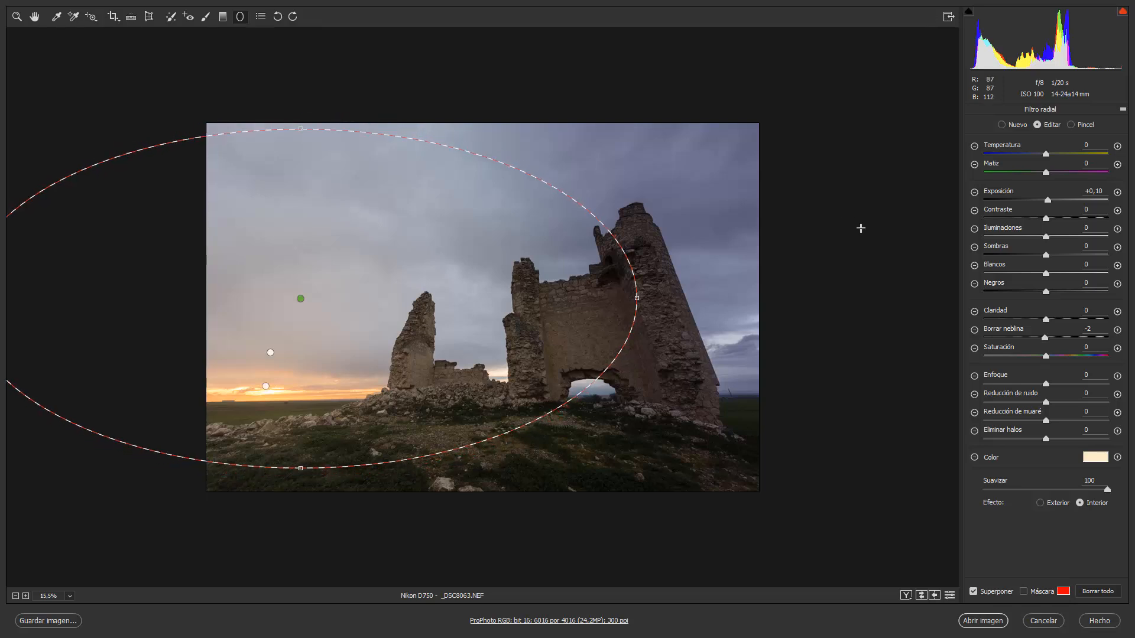
- Reset the third radial filter's local settings, apply it to the exterior and set exposure to -0.25
left_click(1124, 111)
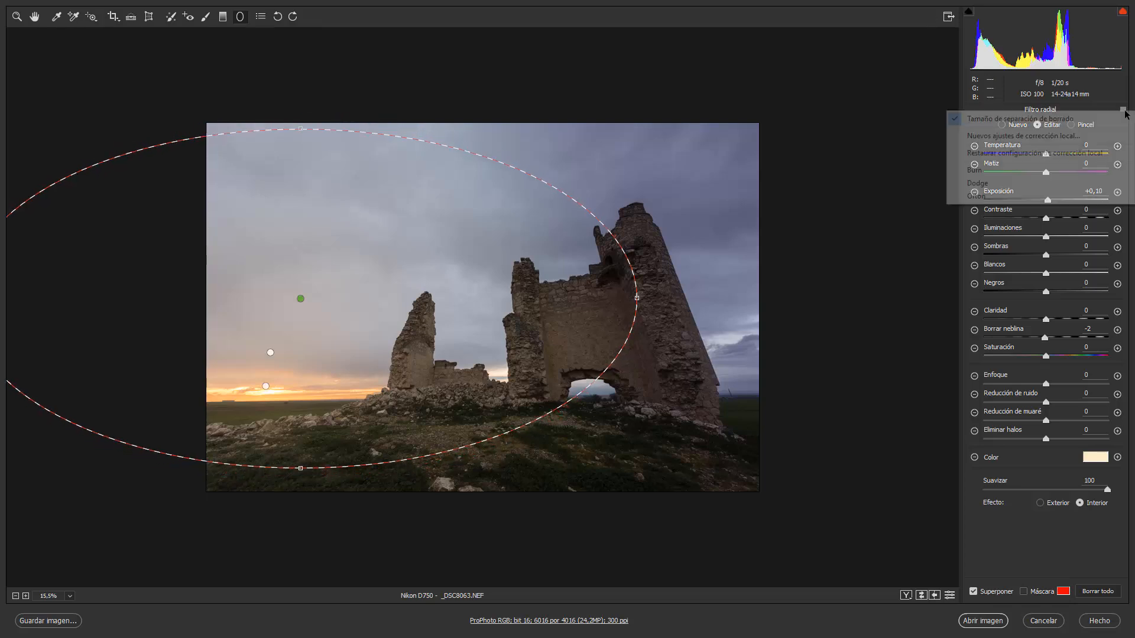
left_click(1084, 153)
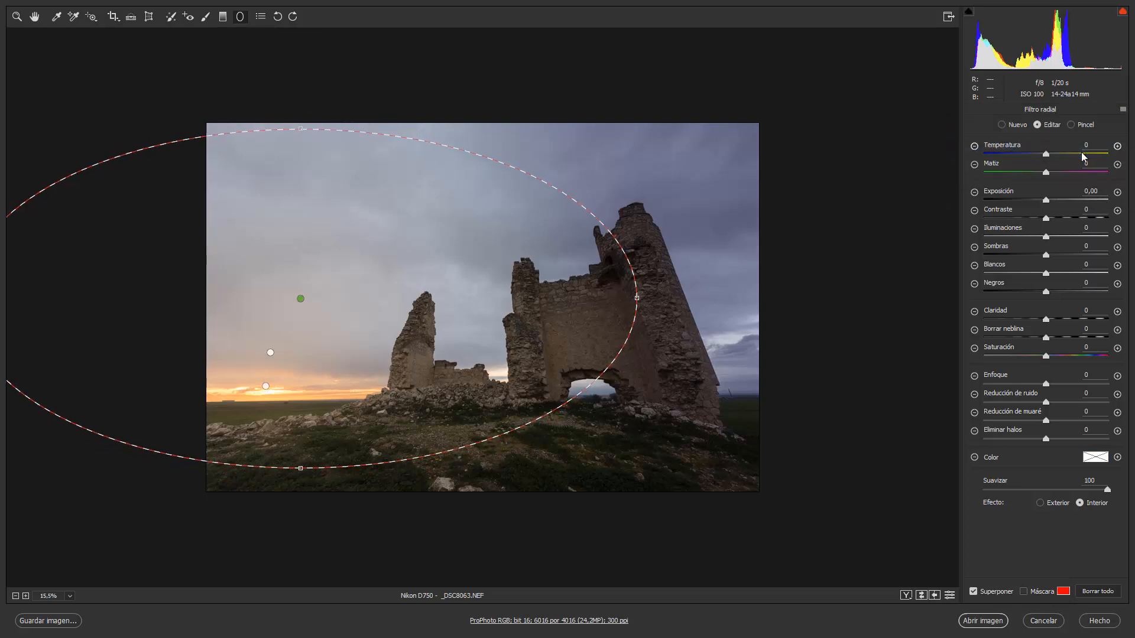
left_click(1039, 503)
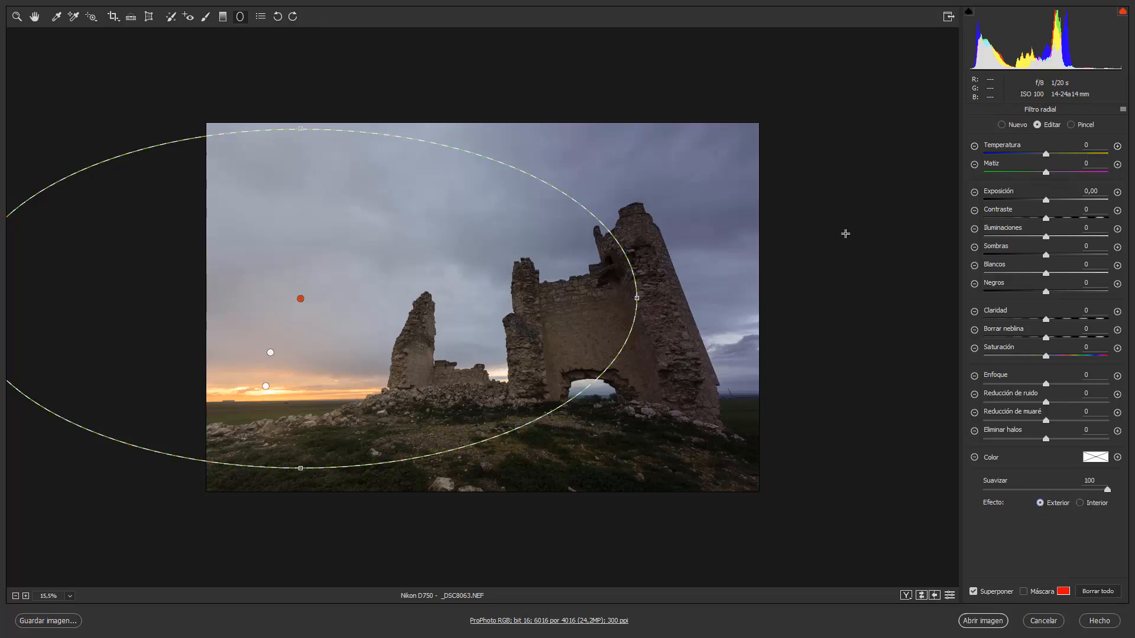
left_click_drag(1046, 201, 1043, 203)
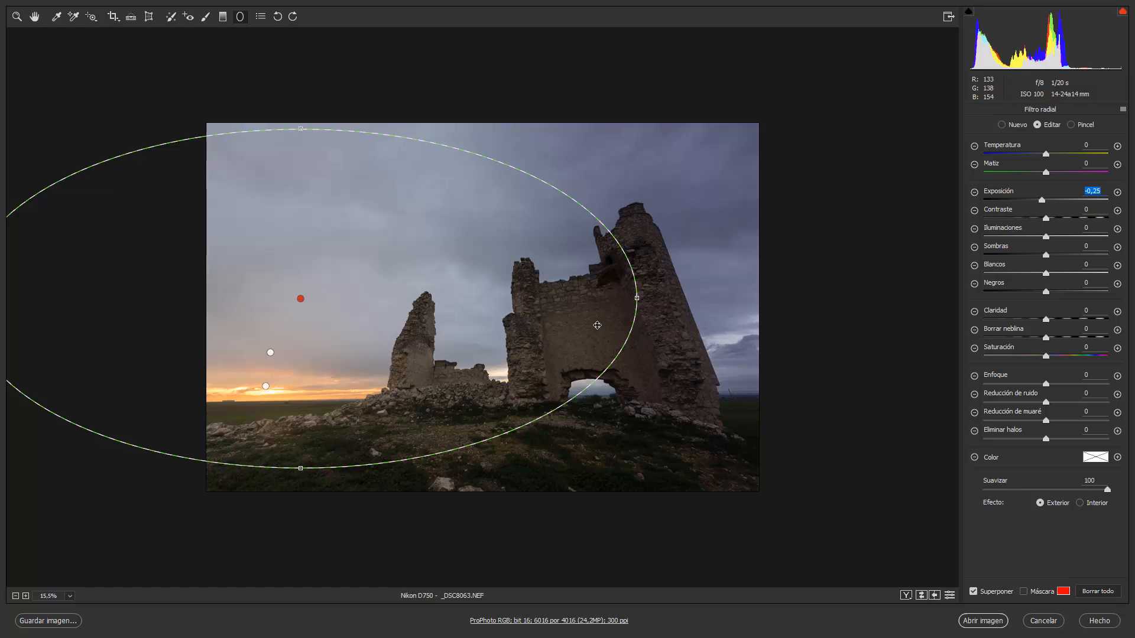
- Compare the photo with and without the radial filters
left_click(950, 596)
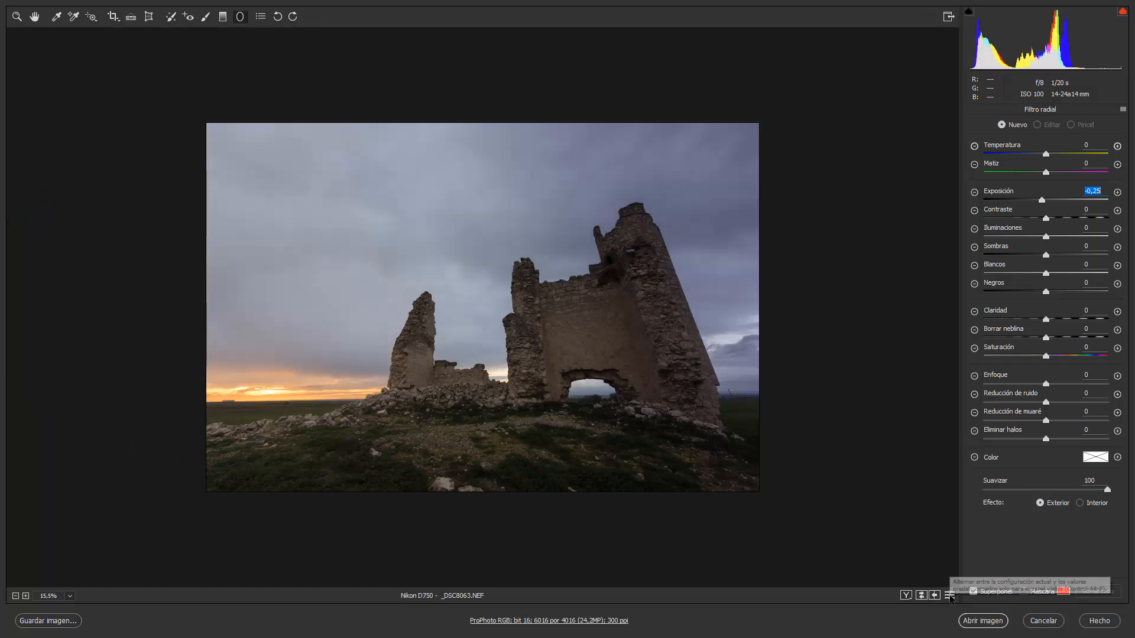
left_click(949, 596)
left_click(950, 596)
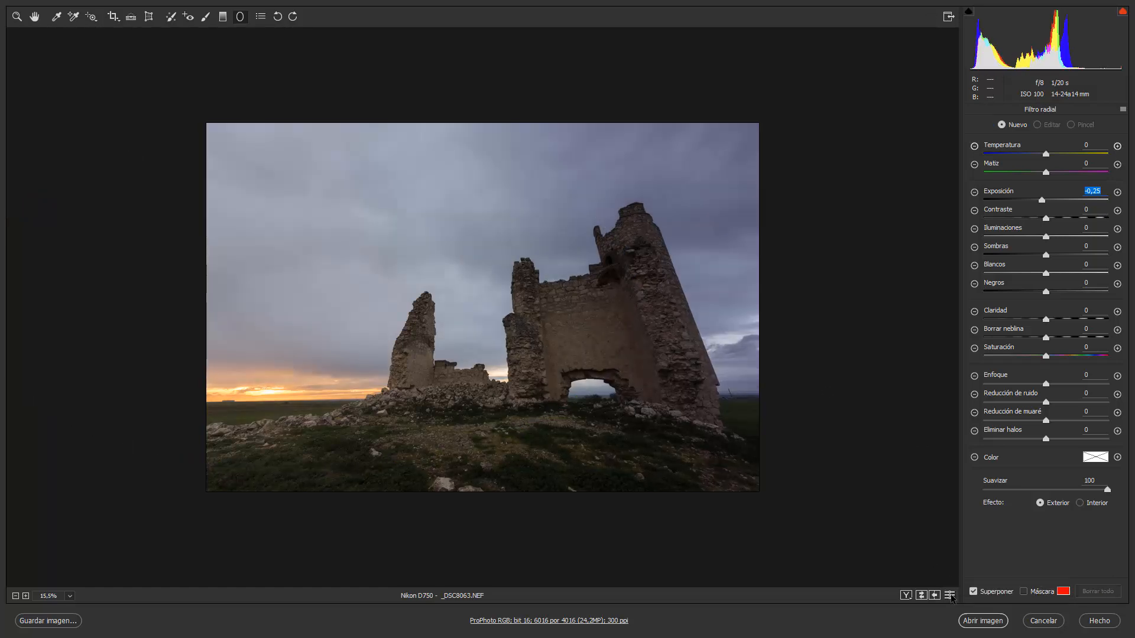
left_click(949, 595)
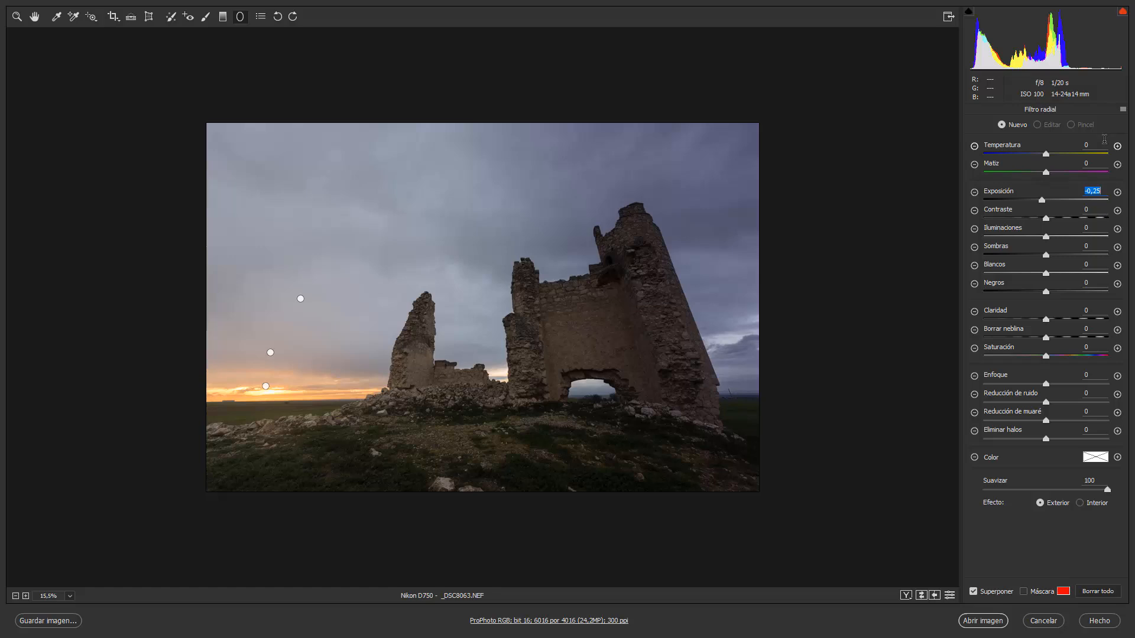
- Leave the radial filters and save the edited state as a snapshot named "radiales"
key("h")
left_click(1088, 112)
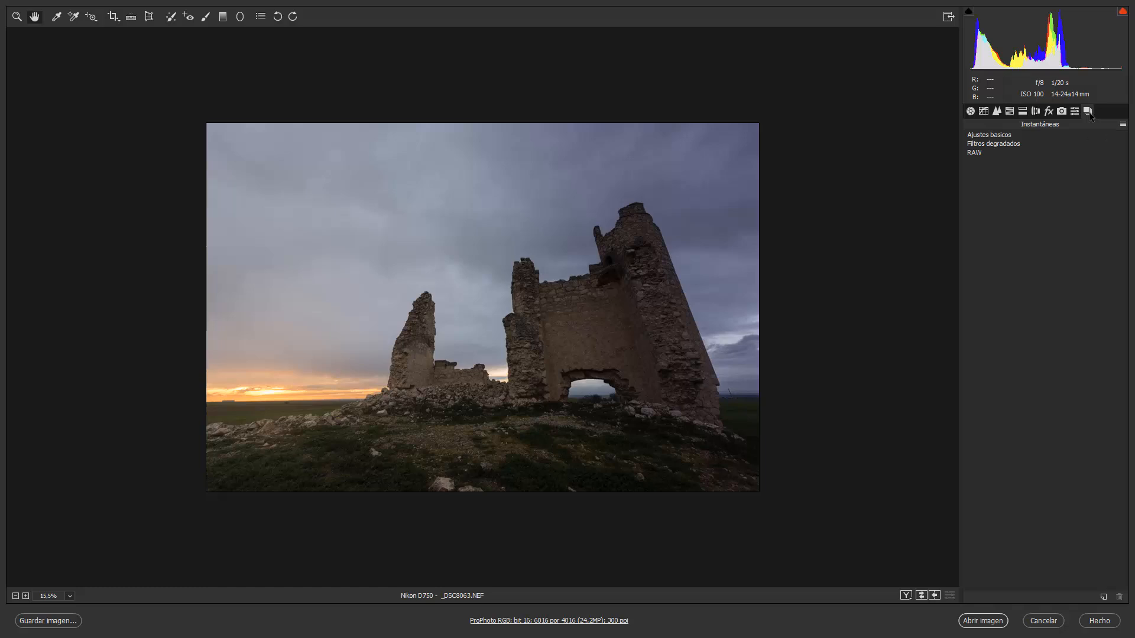
left_click(1103, 596)
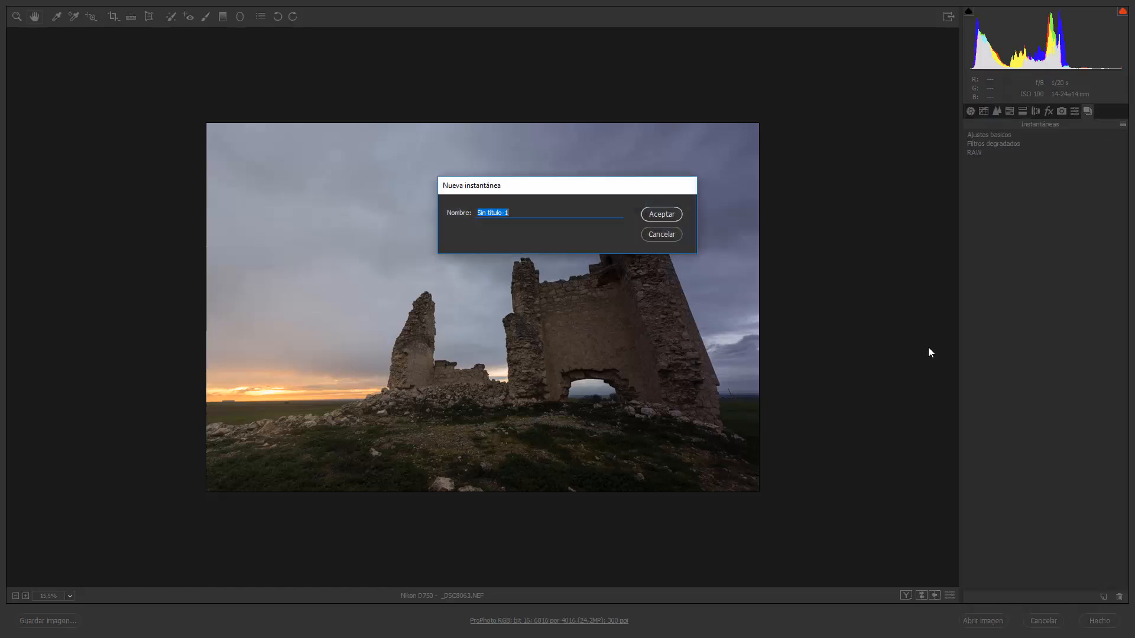
type("Filtros ra")
key("BackSpace")
key("BackSpace")
key("BackSpace")
key("BackSpace")
type("D")
key("BackSpace")
type("radiales")
left_click(662, 213)
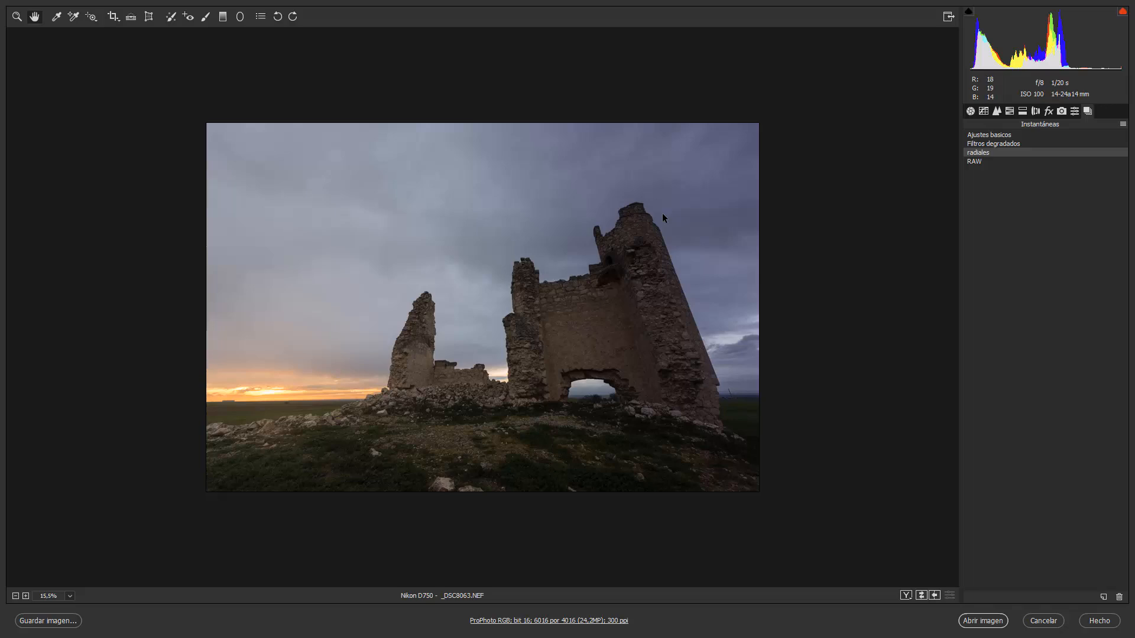
- Start an adjustment brush with reset local settings, set its feather to 53 and load the Dodge preset
key("k")
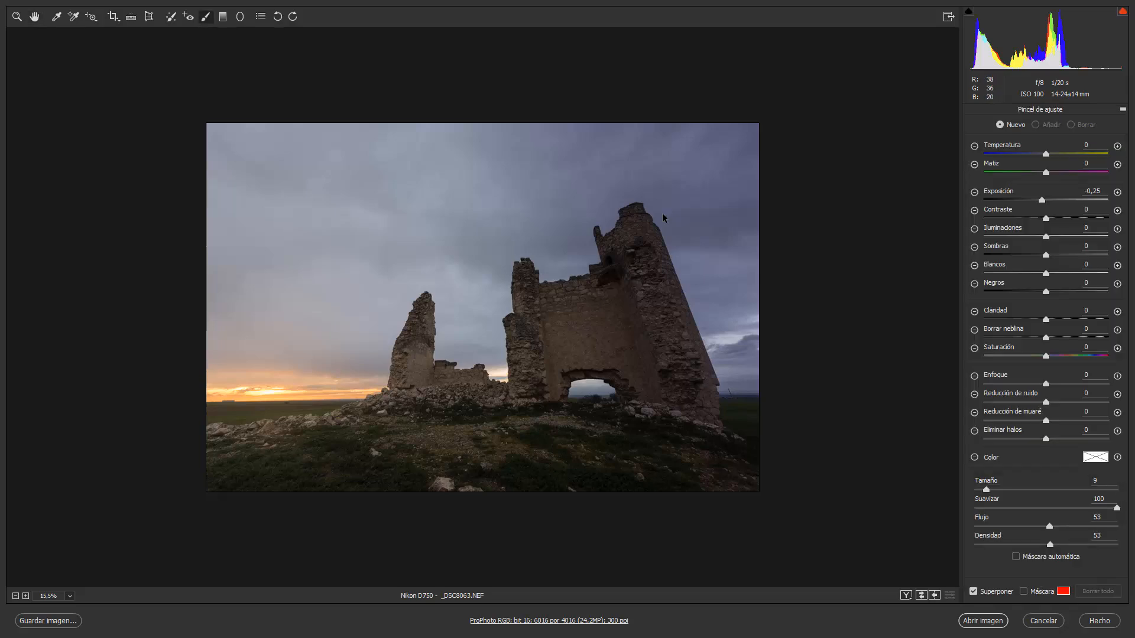
left_click(1123, 110)
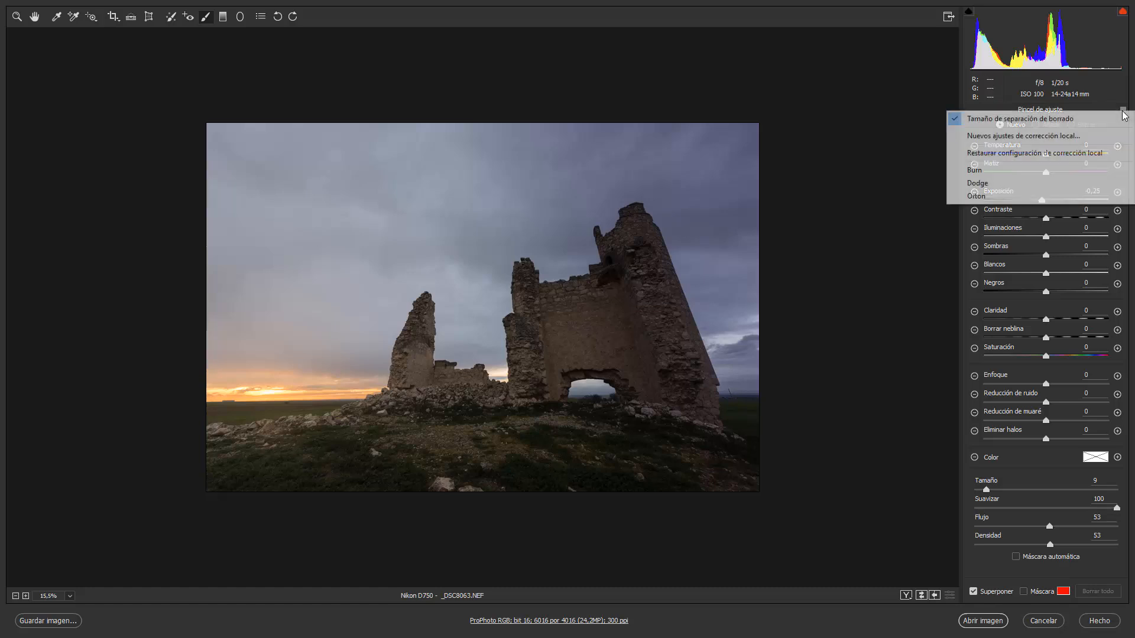
left_click(1100, 154)
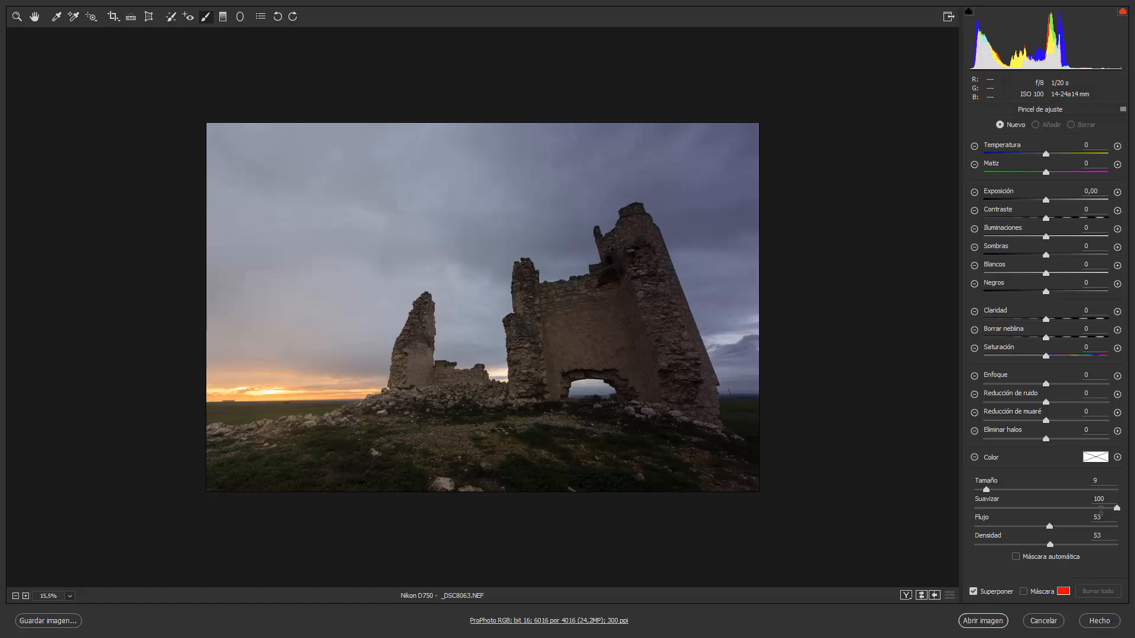
left_click_drag(1100, 510, 1049, 512)
left_click_drag(1046, 200, 1048, 202)
left_click(1122, 109)
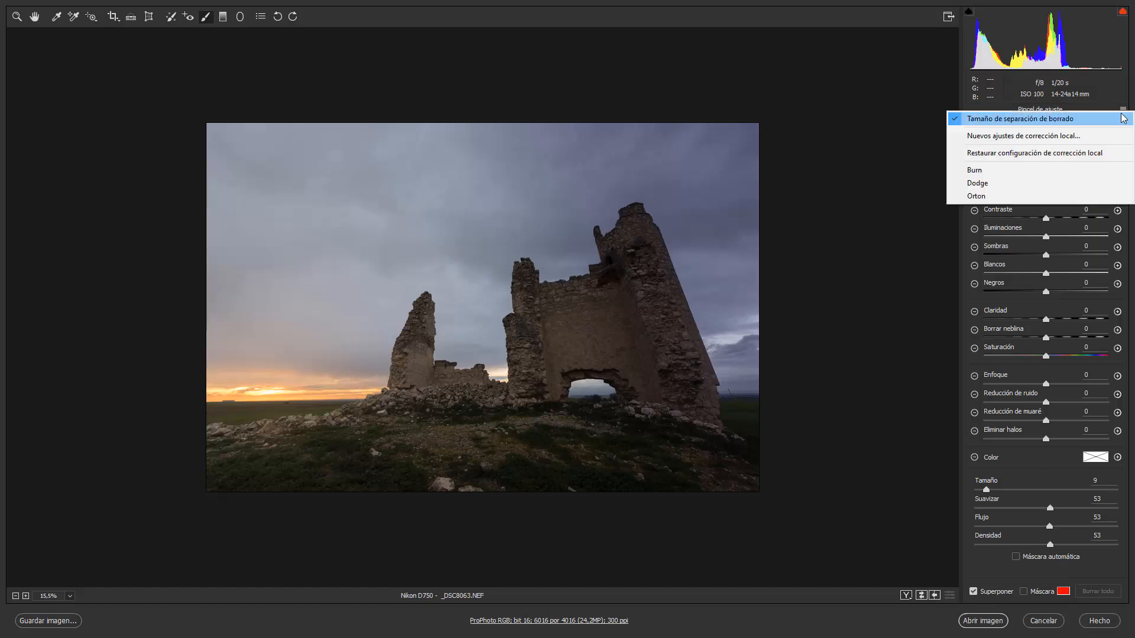
left_click(1048, 184)
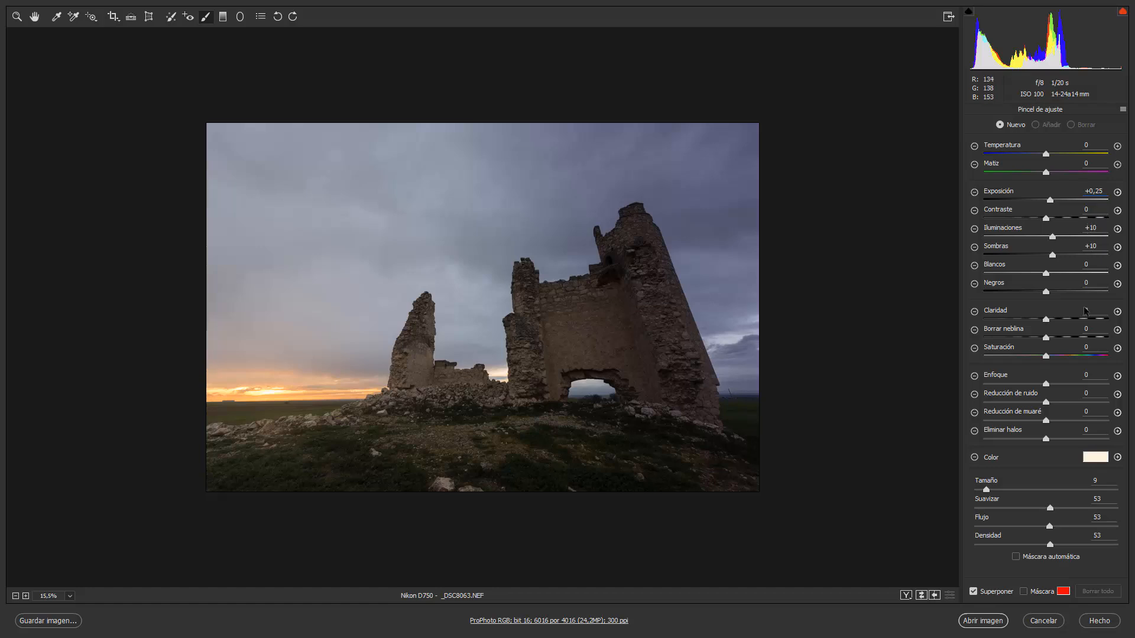
- Paint the Dodge adjustment over patches of foreground grass, rocks and the sunlit edges of the ruins, reducing brush size to 3 and feather to 32
mouse_move(442, 227)
left_mouse_down()
mouse_move(461, 223)
mouse_move(441, 234)
mouse_move(471, 238)
mouse_move(438, 242)
left_mouse_up()
key("z")
left_click_drag(378, 389, 472, 388)
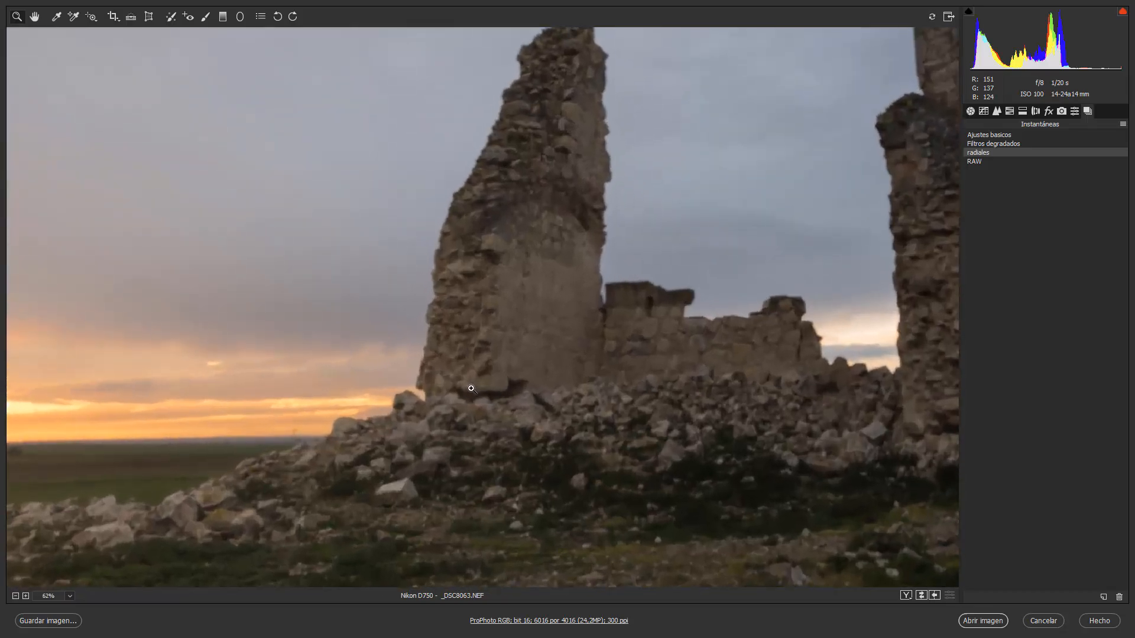
left_click_drag(471, 388, 677, 159)
left_click_drag(492, 299, 608, 212)
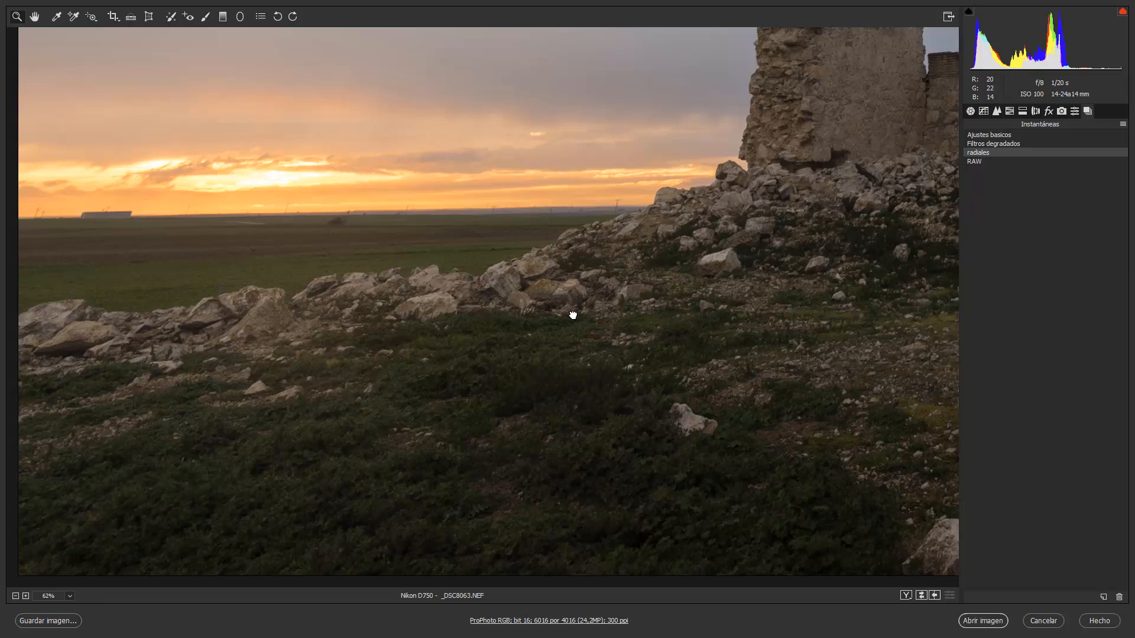
key("k")
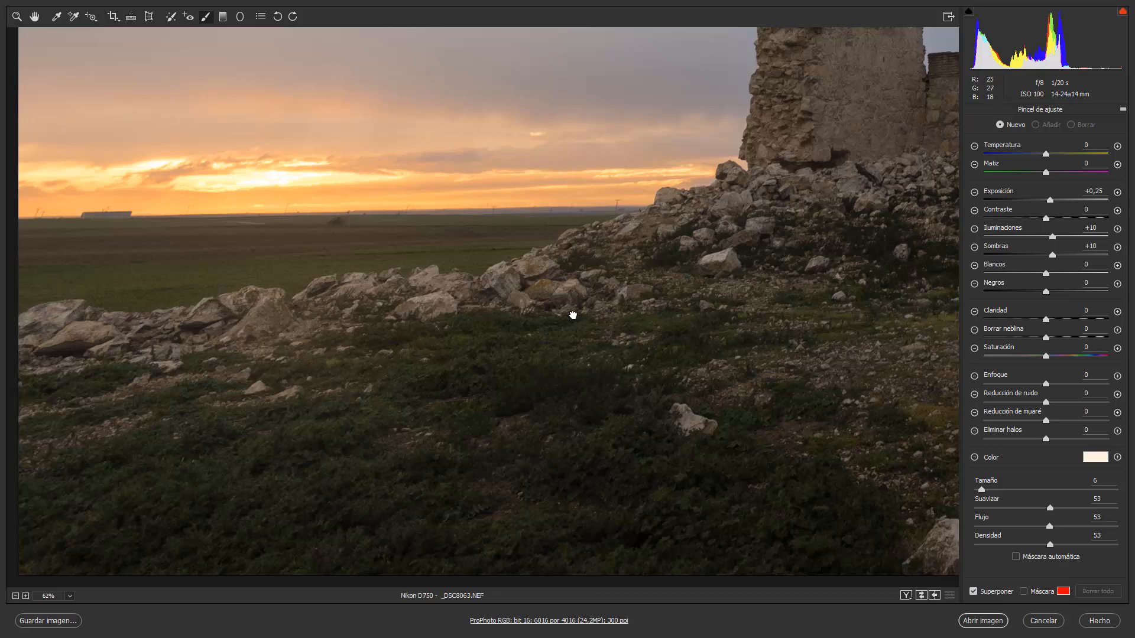
mouse_move(345, 468)
left_mouse_down()
mouse_move(325, 487)
mouse_move(249, 498)
mouse_move(223, 462)
mouse_move(302, 438)
mouse_move(368, 397)
mouse_move(384, 406)
mouse_move(369, 462)
mouse_move(513, 532)
mouse_move(428, 563)
left_mouse_up()
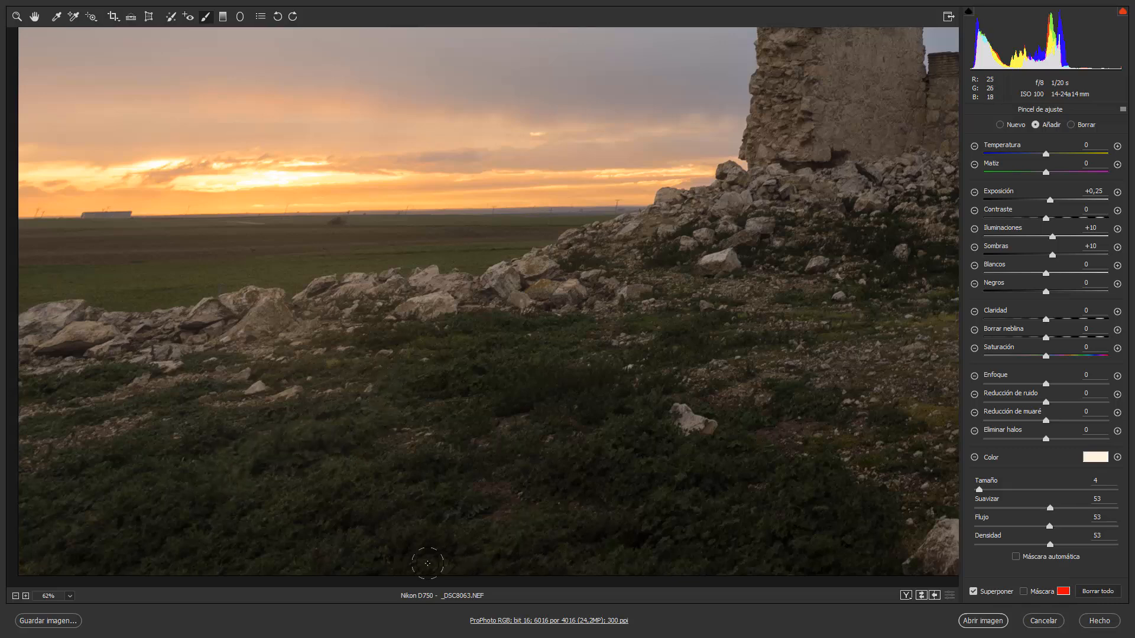
mouse_move(541, 523)
left_mouse_down()
mouse_move(526, 521)
mouse_move(600, 436)
mouse_move(552, 453)
left_mouse_up()
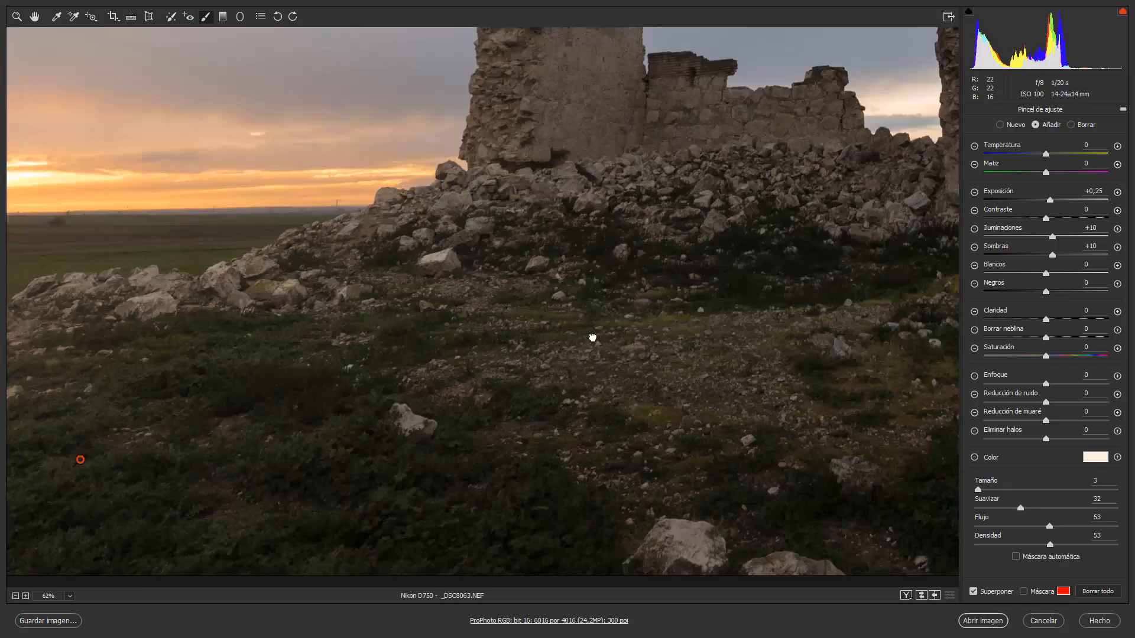
left_click_drag(593, 337, 439, 449)
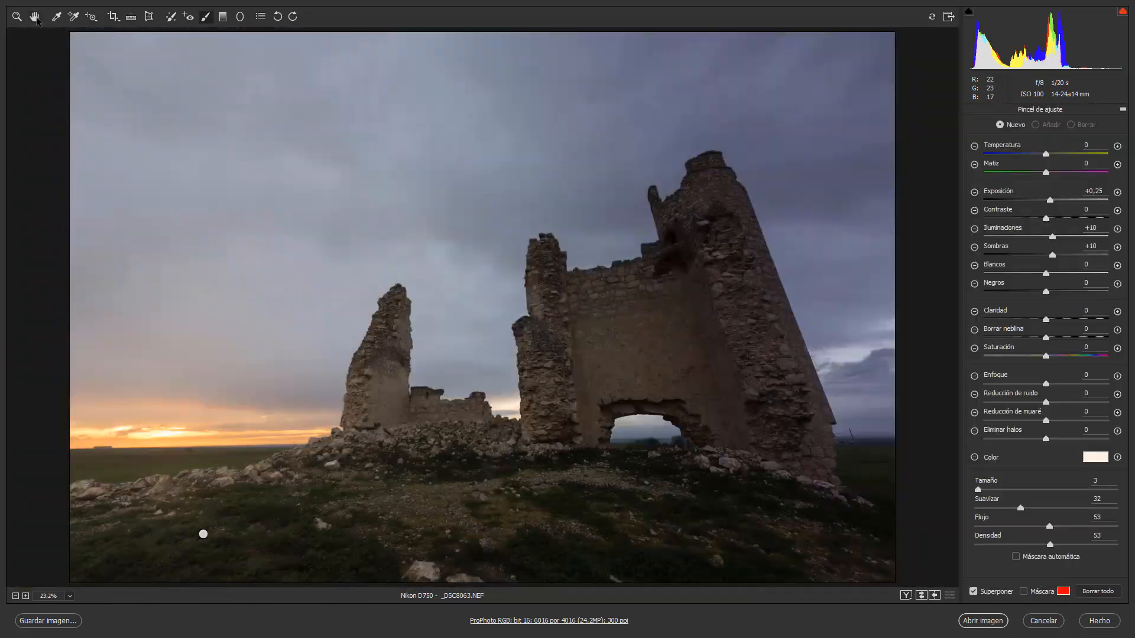
- Show the Dodge brush's mask and add strokes on the foreground grass and the rocks at the tower's base
left_click(204, 535)
key("y")
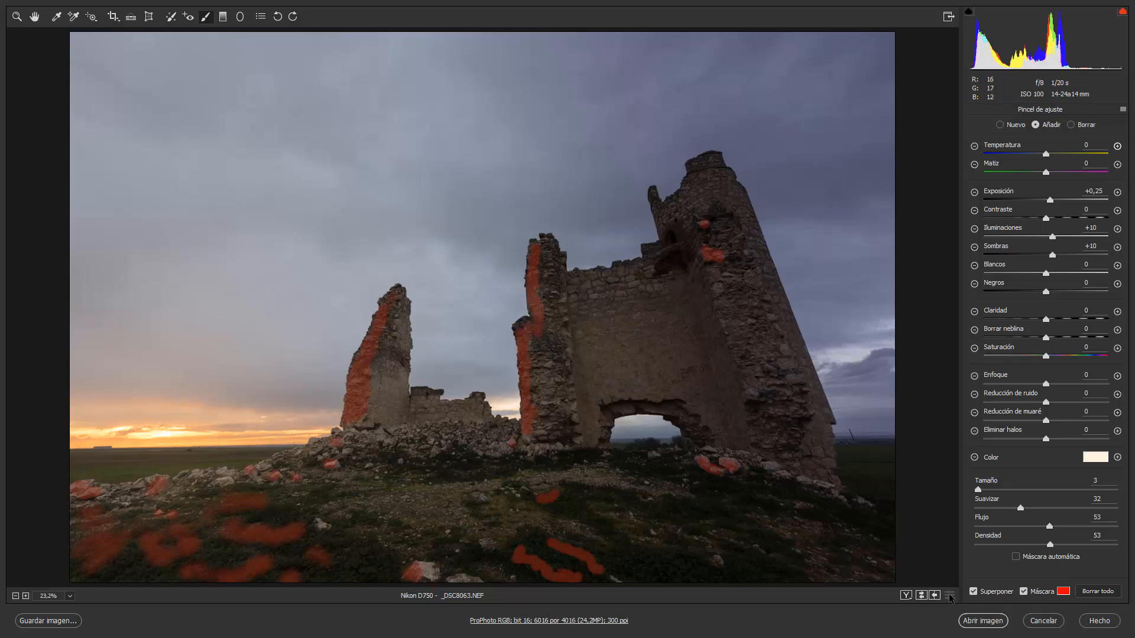
mouse_move(692, 571)
left_mouse_down()
mouse_move(658, 551)
mouse_move(622, 554)
left_mouse_up()
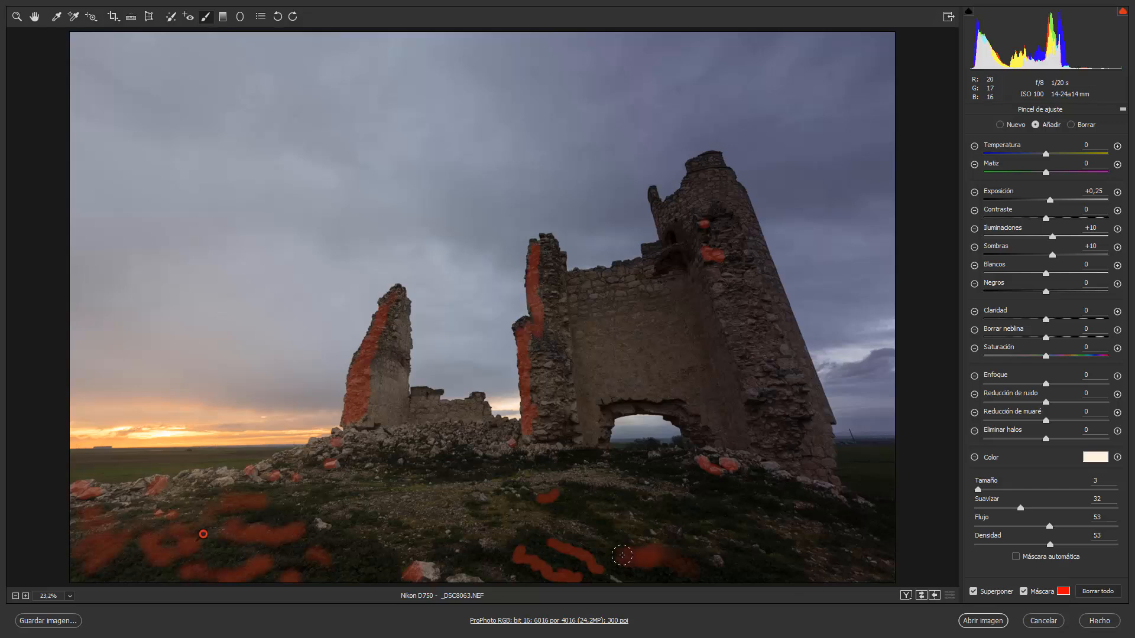
left_click_drag(770, 470, 830, 493)
- Start a new adjustment brush with the Burn preset and set clarity to +7, dehaze to +4 and feather to 40
left_click(1015, 127)
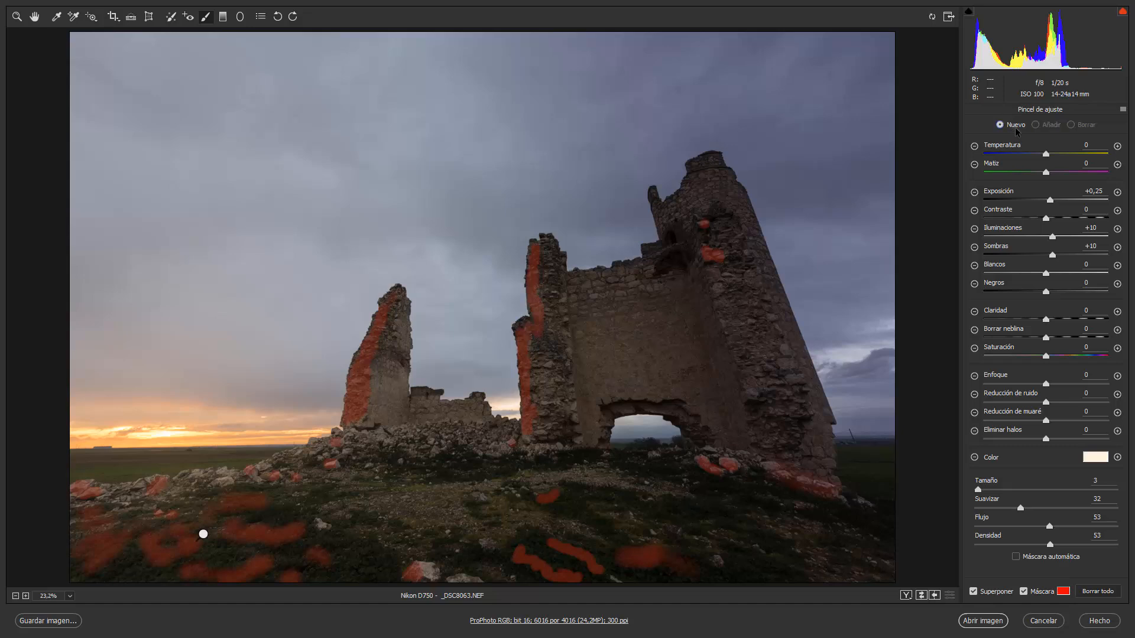
left_click(1122, 110)
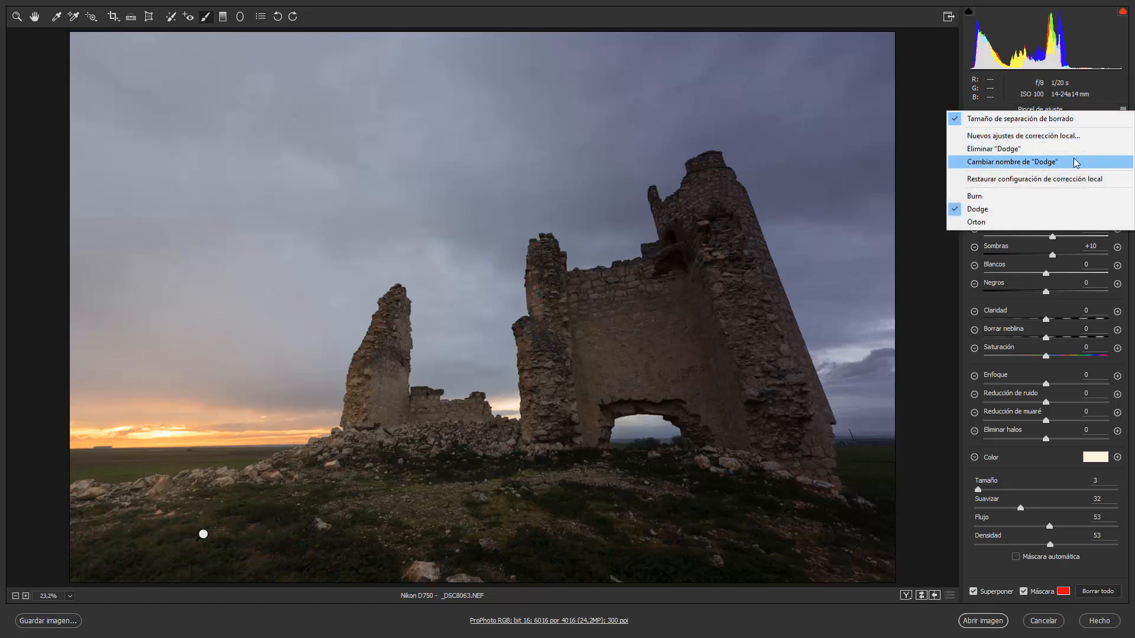
left_click(1061, 195)
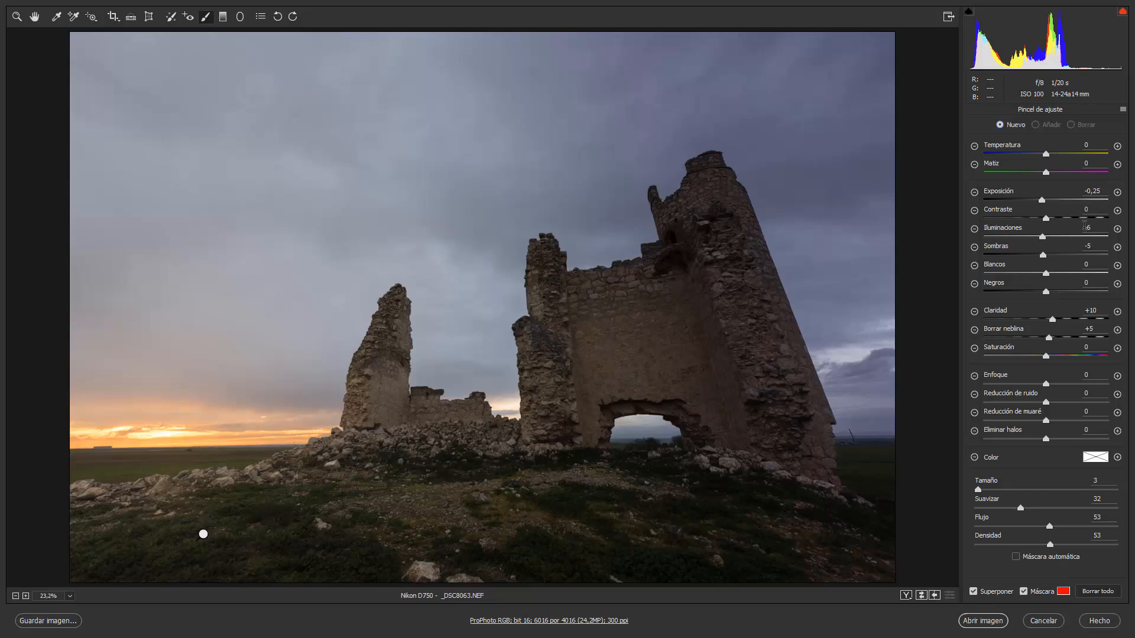
left_click_drag(1052, 319, 1050, 320)
double_click(1051, 320)
left_click(1048, 338)
double_click(1048, 339)
left_click_drag(1045, 319, 1049, 336)
left_click_drag(1020, 508, 1033, 510)
- Fit the photo in view and paint the Burn adjustment down the tower's shaded stone face with brush size 6
right_click(740, 309)
left_click(742, 312)
right_click(743, 292)
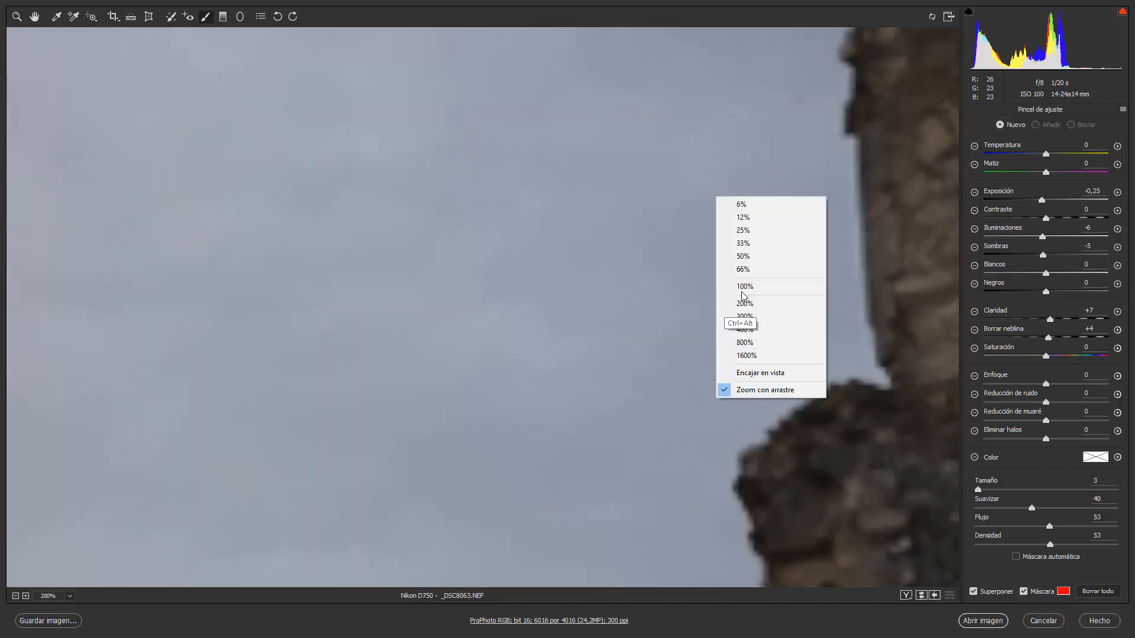
left_click(746, 373)
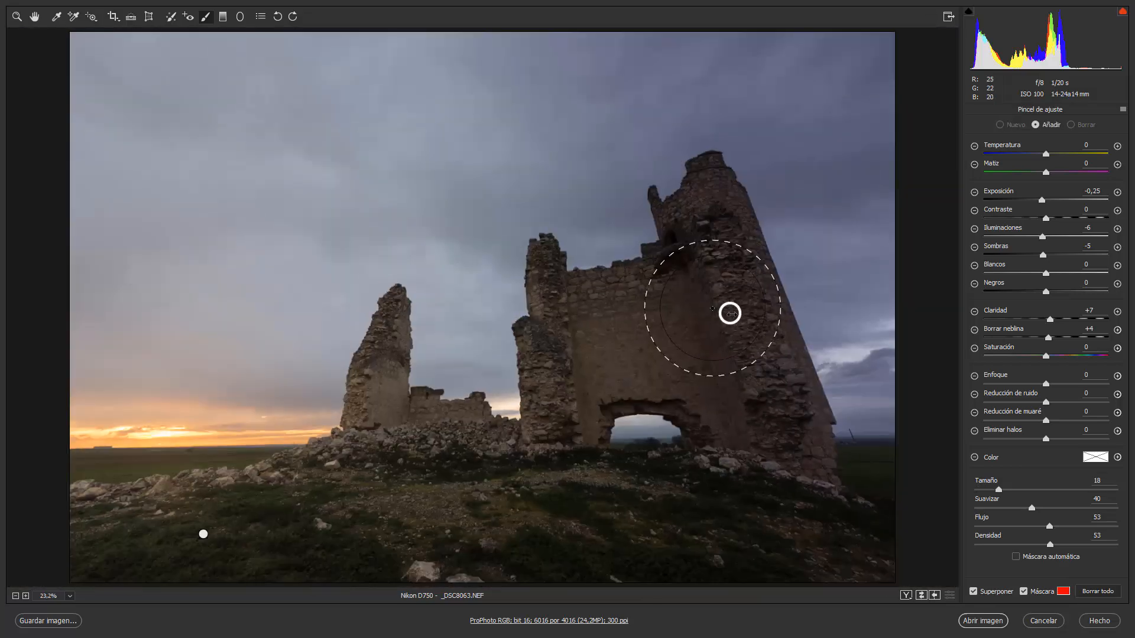
left_click_drag(732, 314, 715, 318)
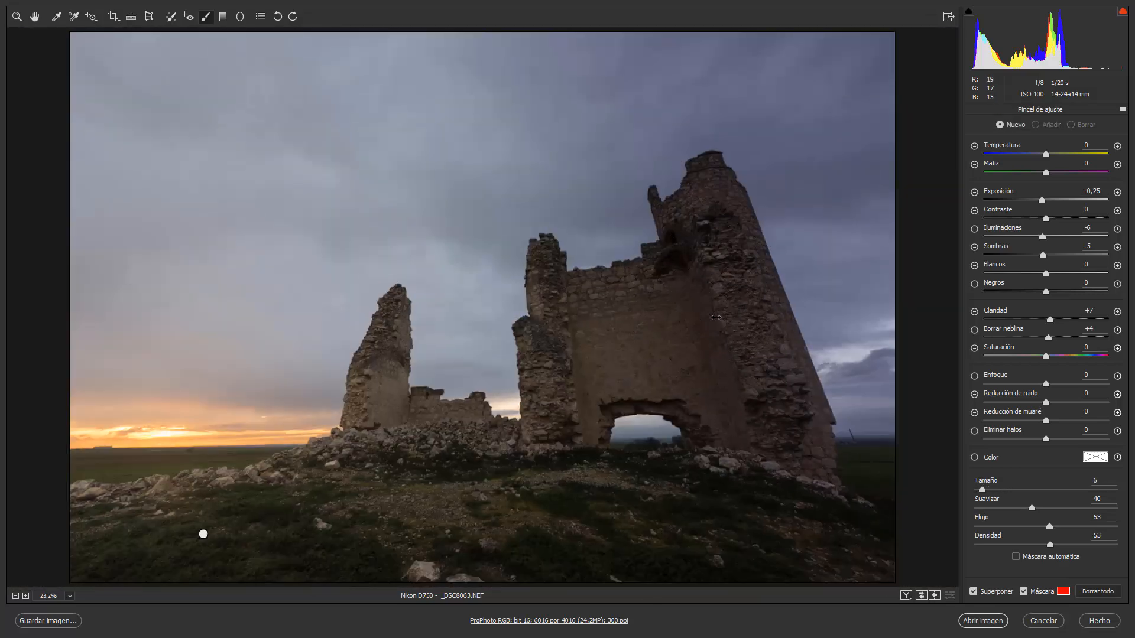
mouse_move(730, 264)
left_mouse_down()
mouse_move(786, 423)
mouse_move(737, 276)
mouse_move(751, 332)
left_mouse_up()
mouse_move(782, 427)
left_mouse_down()
mouse_move(720, 193)
mouse_move(779, 361)
left_mouse_up()
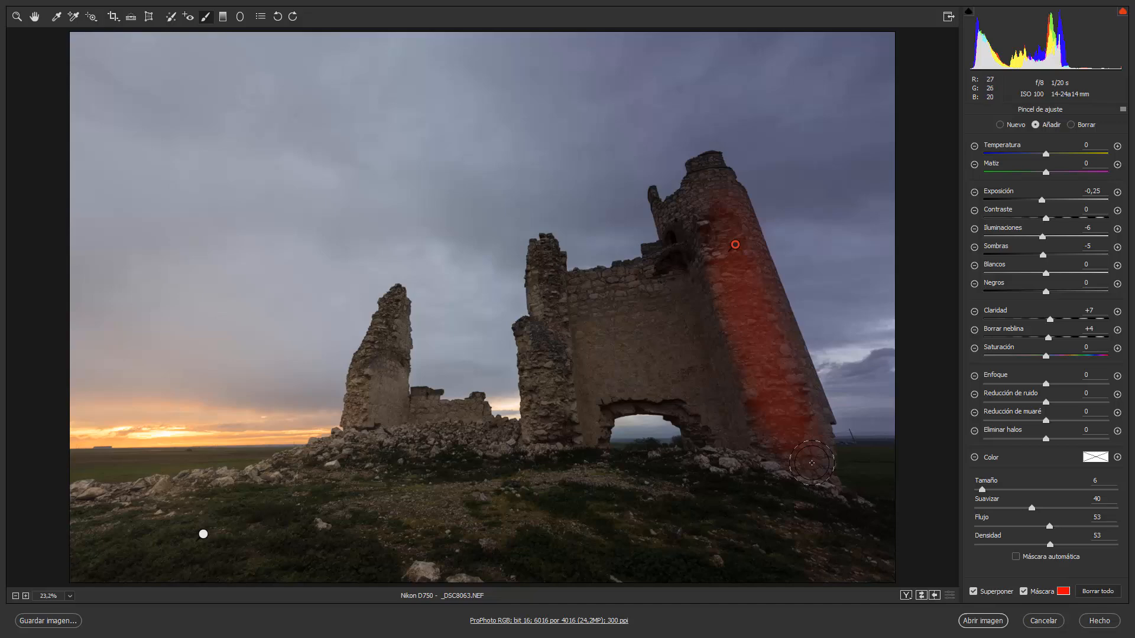
- Paint a second Burn adjustment over the dark foreground grass and the shaded parts of the ruins with brush size 4
key("z")
mouse_move(597, 537)
left_mouse_down()
mouse_move(608, 537)
mouse_move(572, 539)
left_mouse_up()
right_click(572, 538)
key("k")
left_click_drag(481, 418, 734, 544)
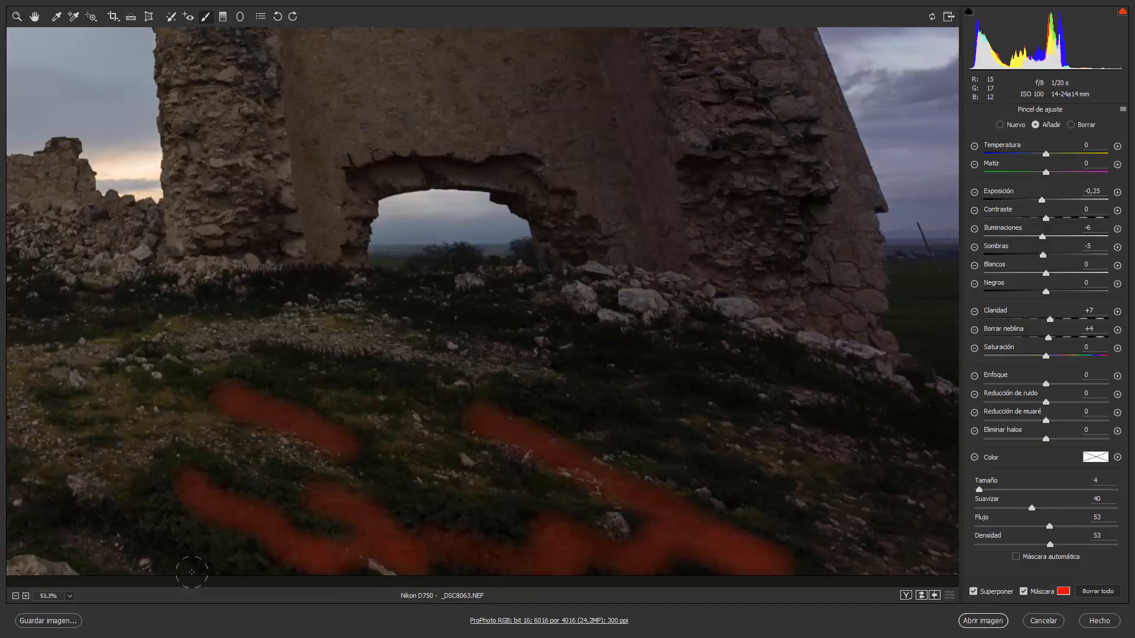
left_click_drag(692, 169, 759, 159)
mouse_move(272, 42)
left_mouse_down()
mouse_move(273, 441)
mouse_move(1123, 43)
mouse_move(978, 162)
left_mouse_up()
key("ctrl+0")
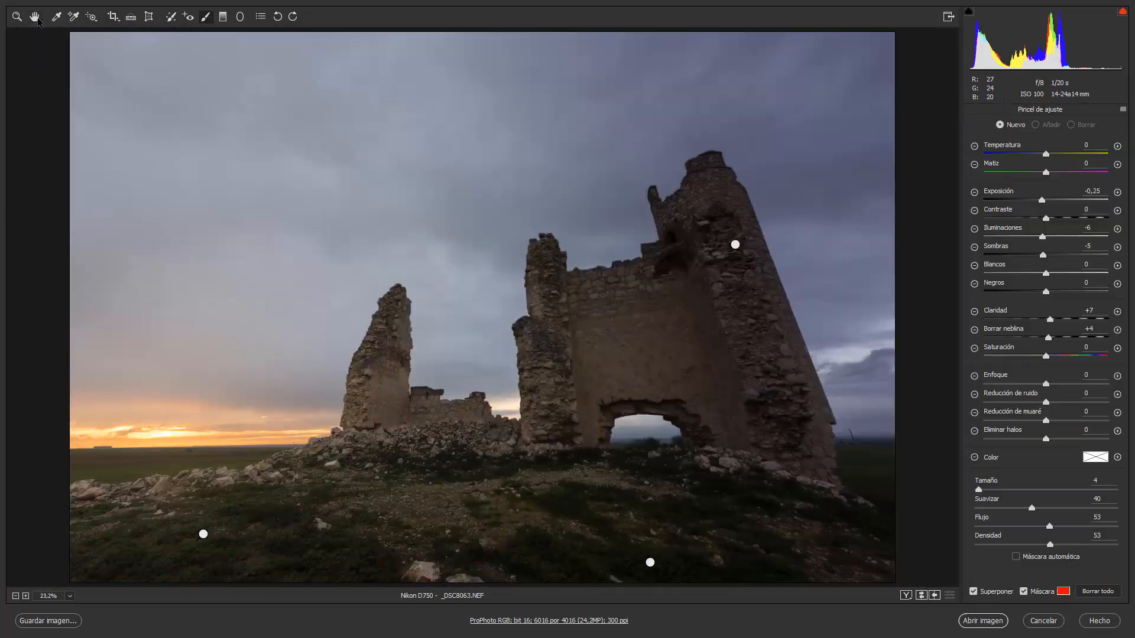
- Select the foreground Burn adjustment and add strokes below the small ruined wall and on the nearby grass
left_click(650, 563)
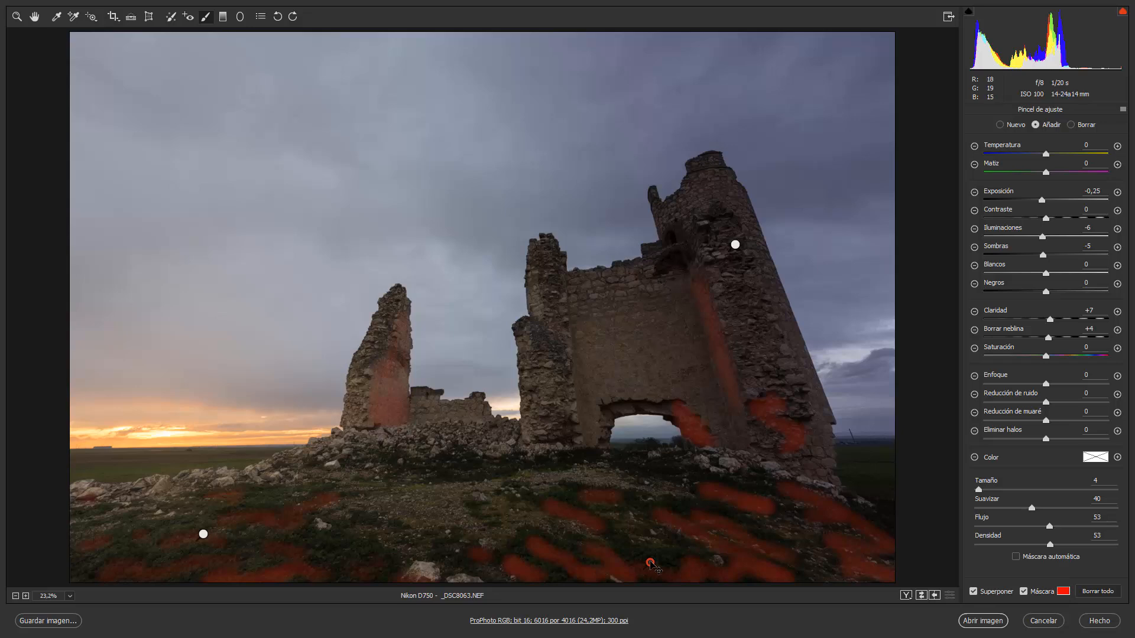
mouse_move(464, 471)
left_mouse_down()
mouse_move(443, 456)
mouse_move(396, 460)
mouse_move(424, 462)
left_mouse_up()
left_click_drag(357, 550, 330, 547)
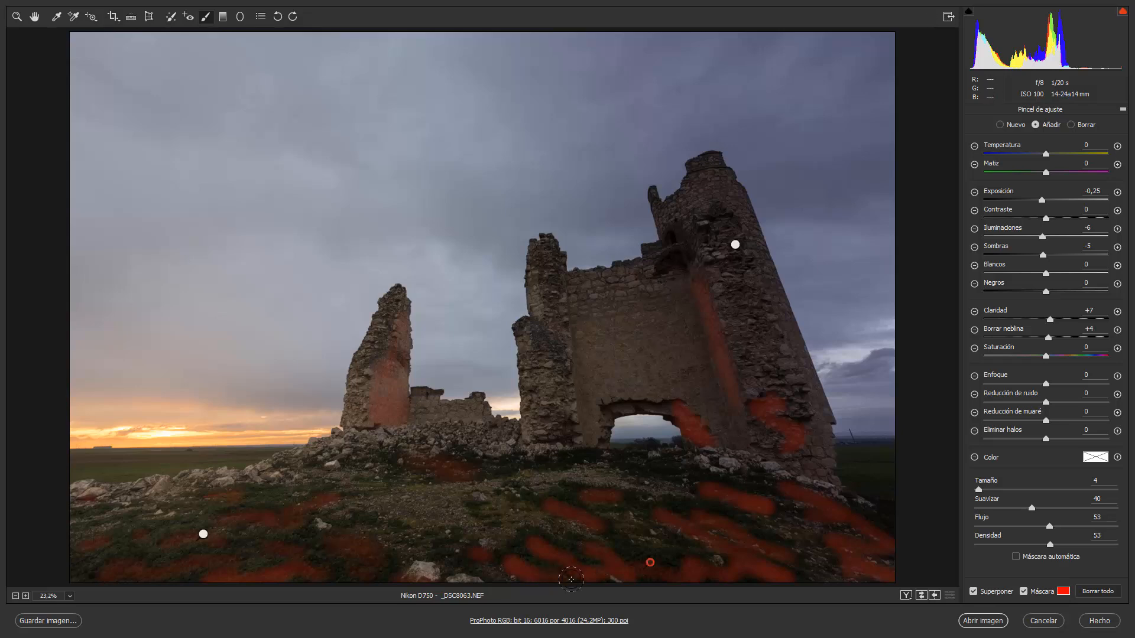
- Start another Burn brush with size 23 and density 38, and darken the corner beside the tower and the foreground strip
left_click(1000, 127)
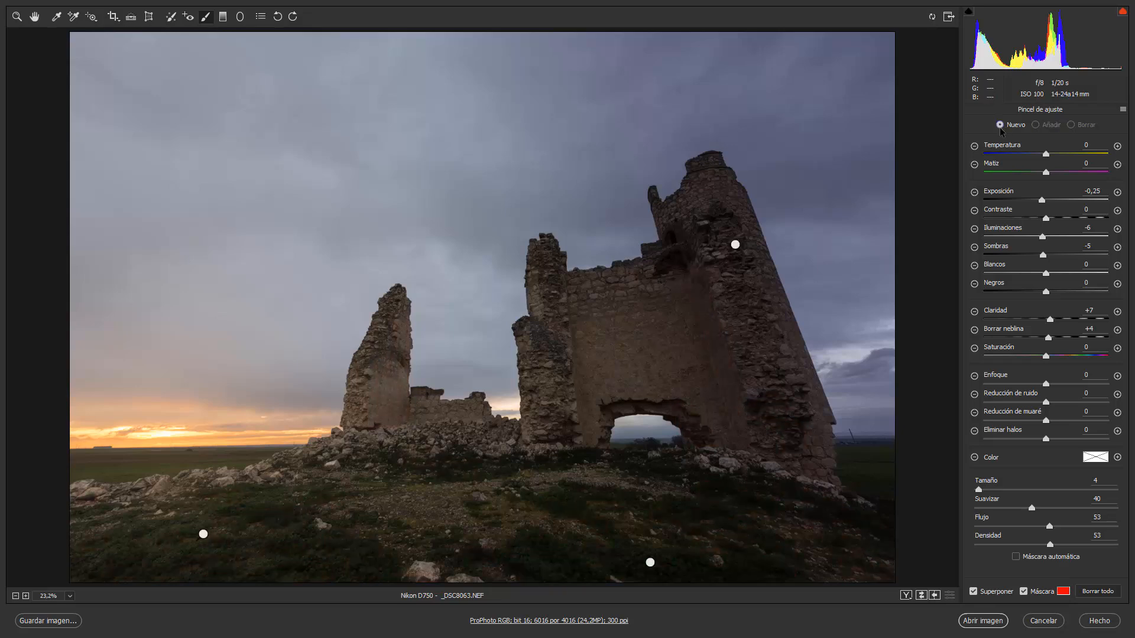
left_click(1034, 527)
mouse_move(1032, 527)
left_mouse_down()
mouse_move(1049, 527)
mouse_move(1029, 544)
left_mouse_up()
left_click_drag(707, 498, 725, 508)
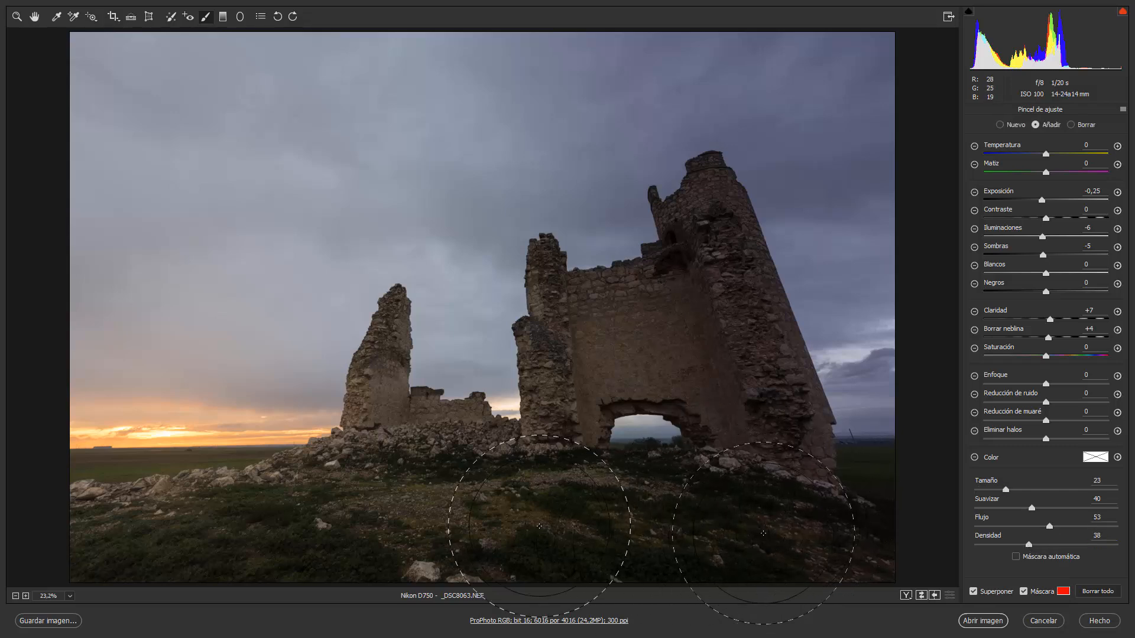
mouse_move(793, 520)
left_mouse_down()
mouse_move(846, 518)
mouse_move(354, 588)
mouse_move(222, 583)
mouse_move(597, 562)
mouse_move(864, 502)
mouse_move(851, 316)
mouse_move(869, 325)
left_mouse_up()
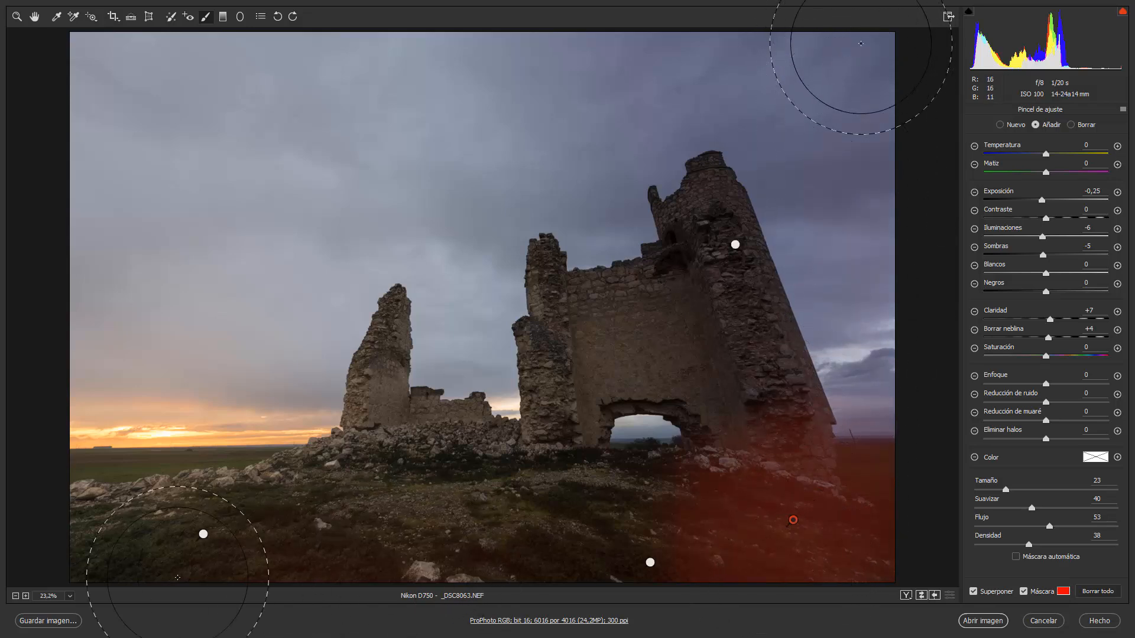
mouse_move(239, 551)
left_mouse_down()
mouse_move(630, 546)
mouse_move(871, 520)
left_mouse_up()
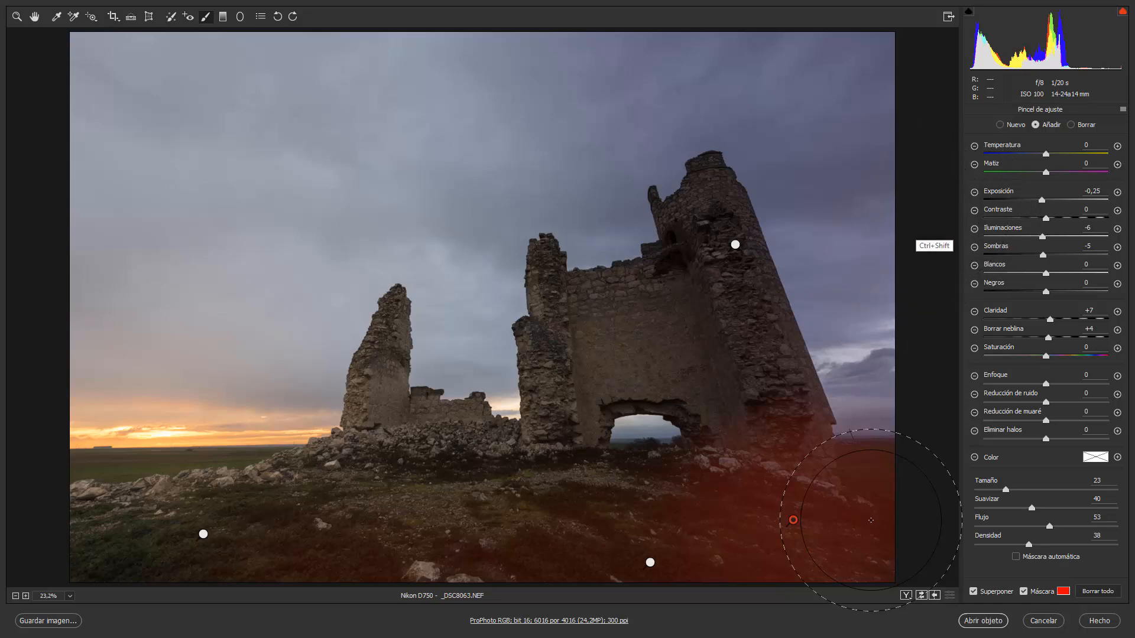
- Save the current edit as a snapshot named "DDLL" and leave the adjustment brush
key("ctrl+shift+s")
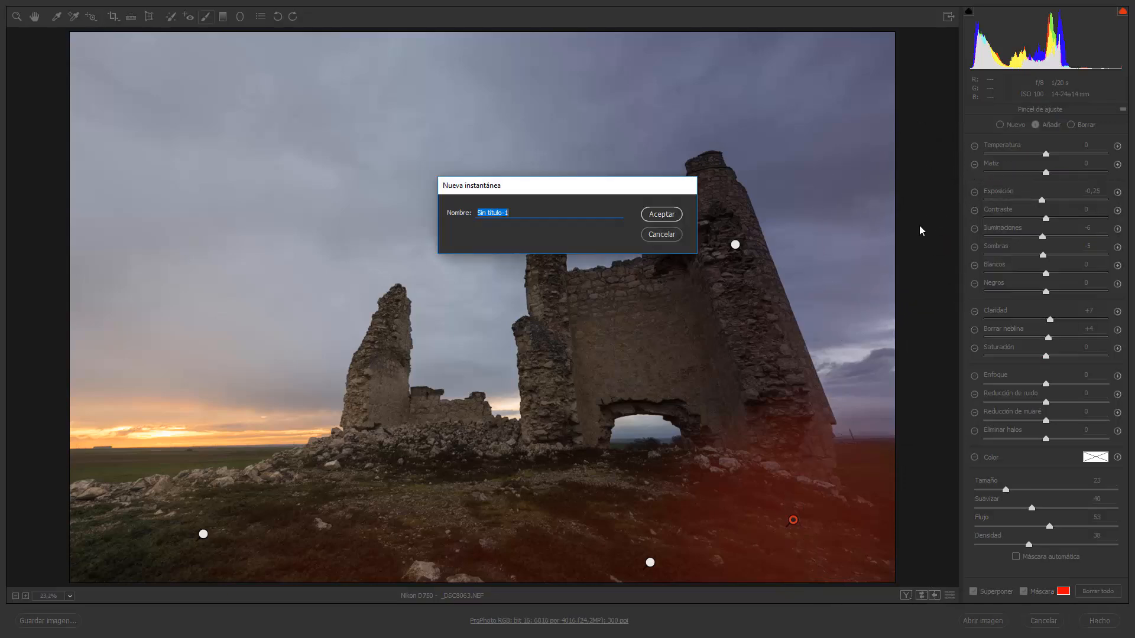
type("DDLL")
left_click(661, 213)
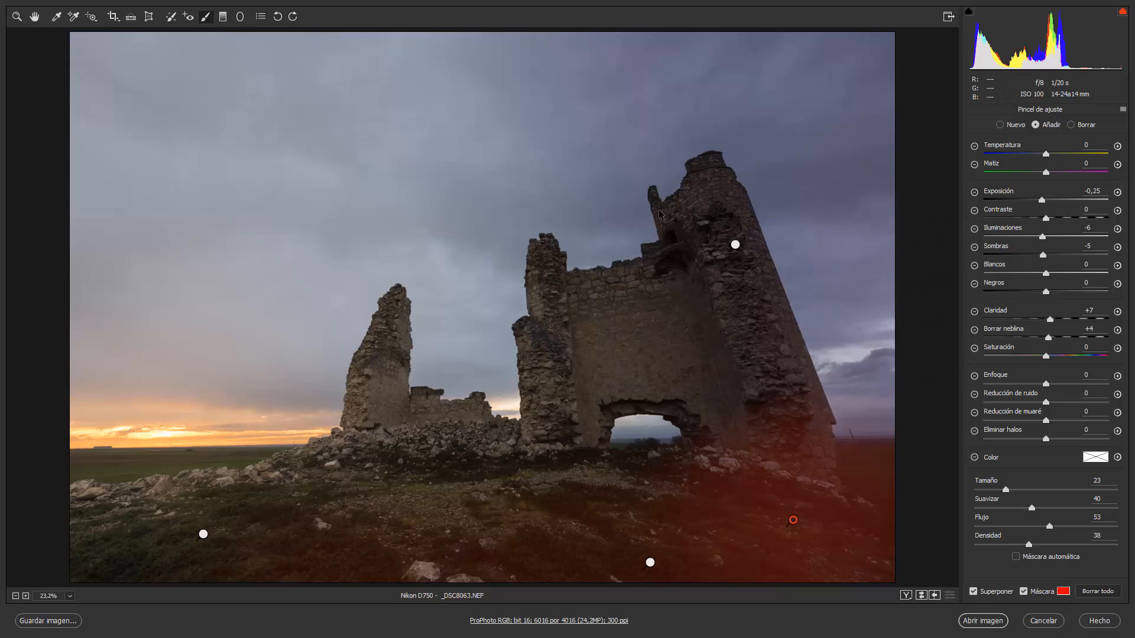
key("h")
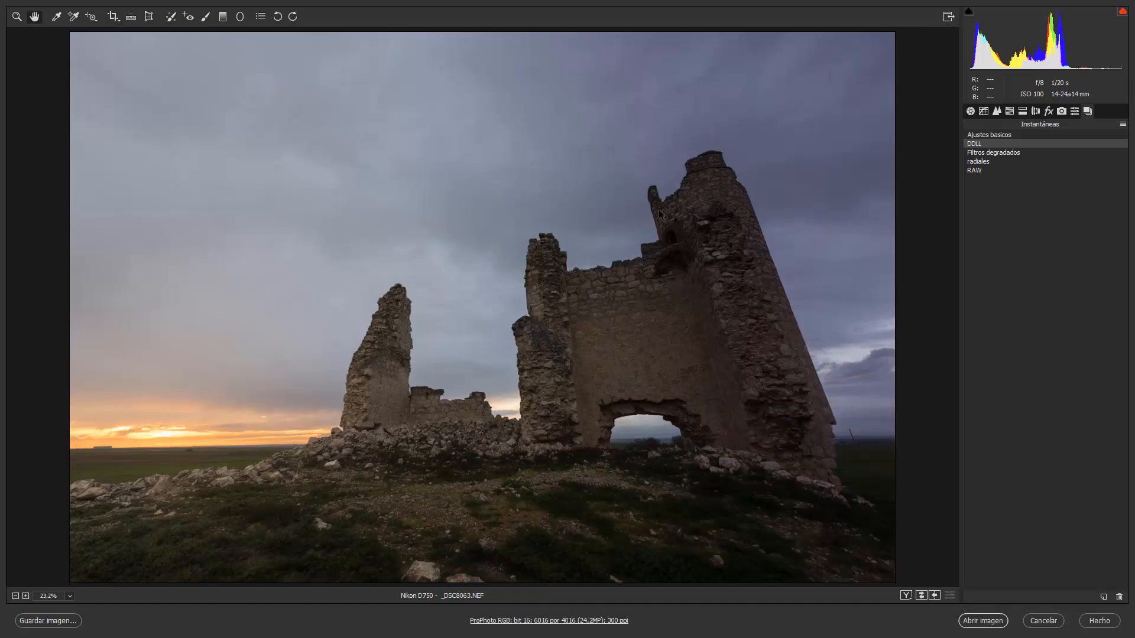
- Compare the development stages by switching through the RAW, Ajustes basicos, Filtros degradados and radiales snapshots
left_click(978, 173)
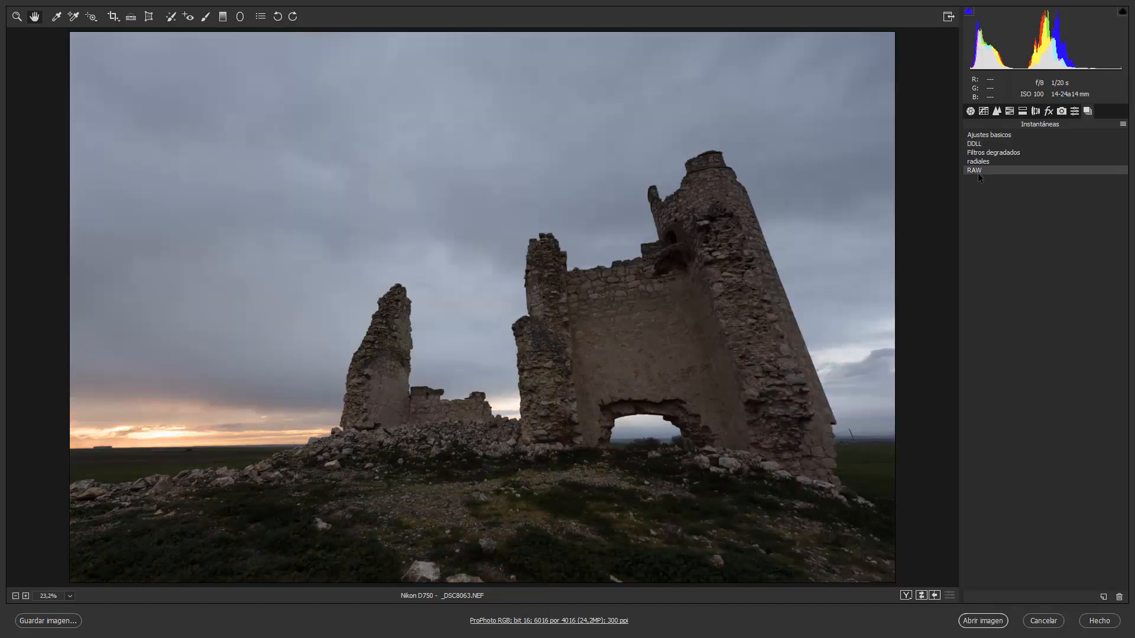
left_click(984, 137)
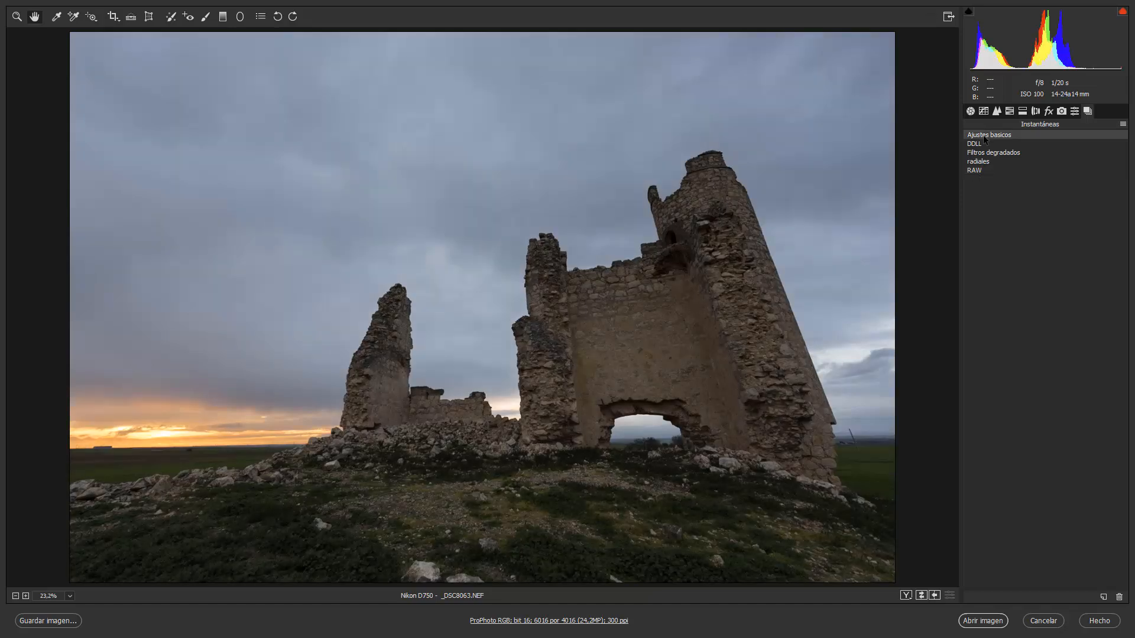
left_click(983, 153)
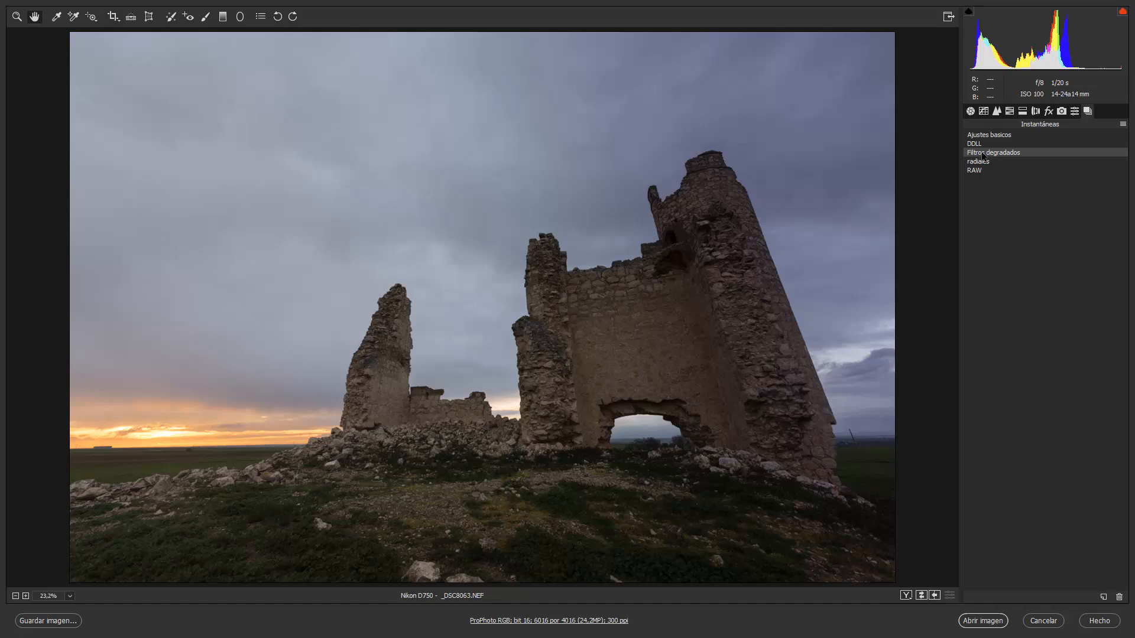
left_click(982, 162)
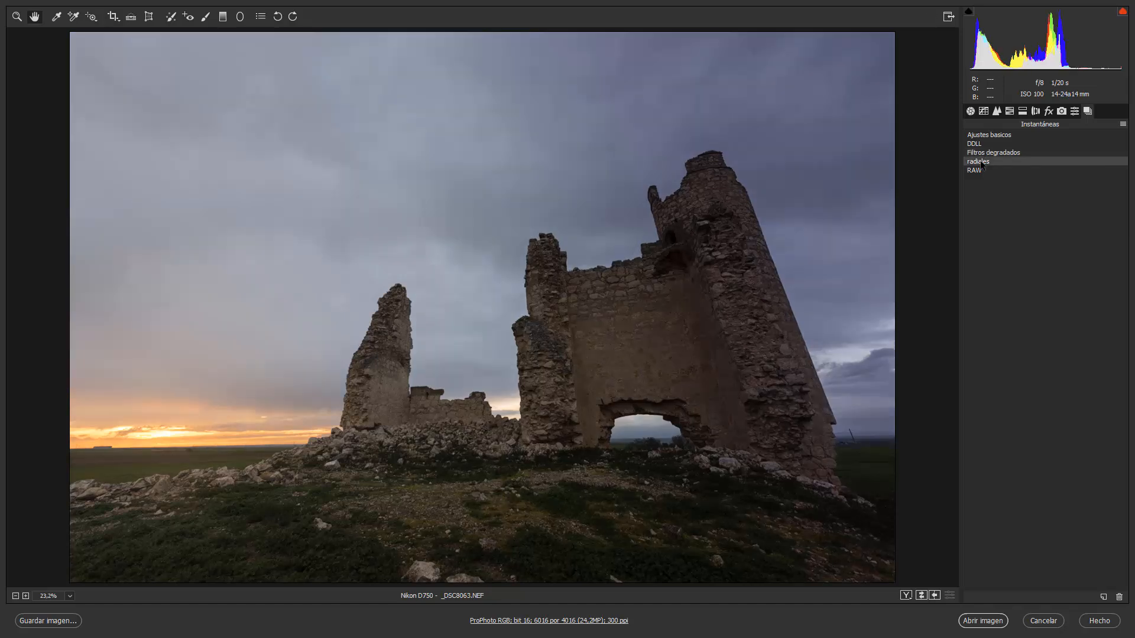
- Compare the DDLL snapshot with the radiales and RAW snapshots, ending on DDLL
left_click(976, 145)
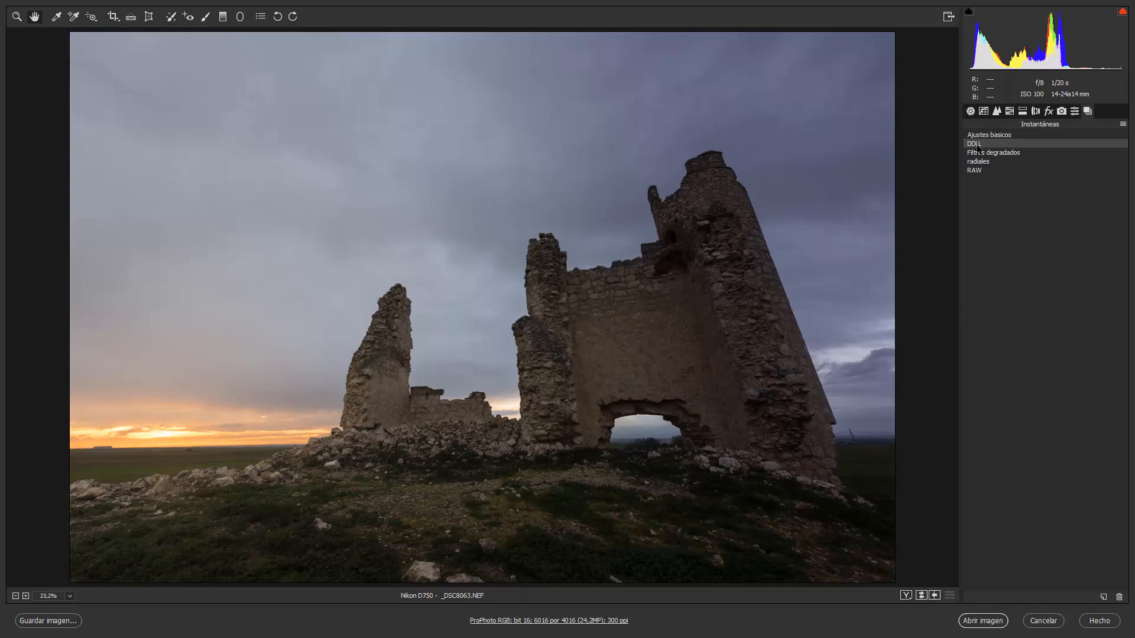
left_click(979, 162)
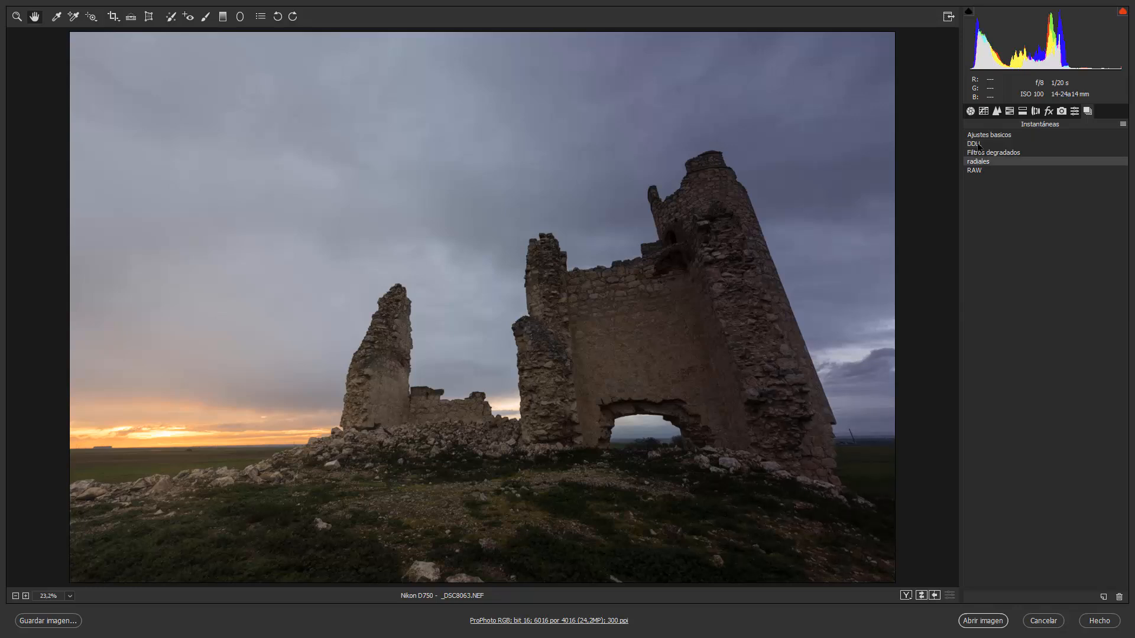
left_click(978, 145)
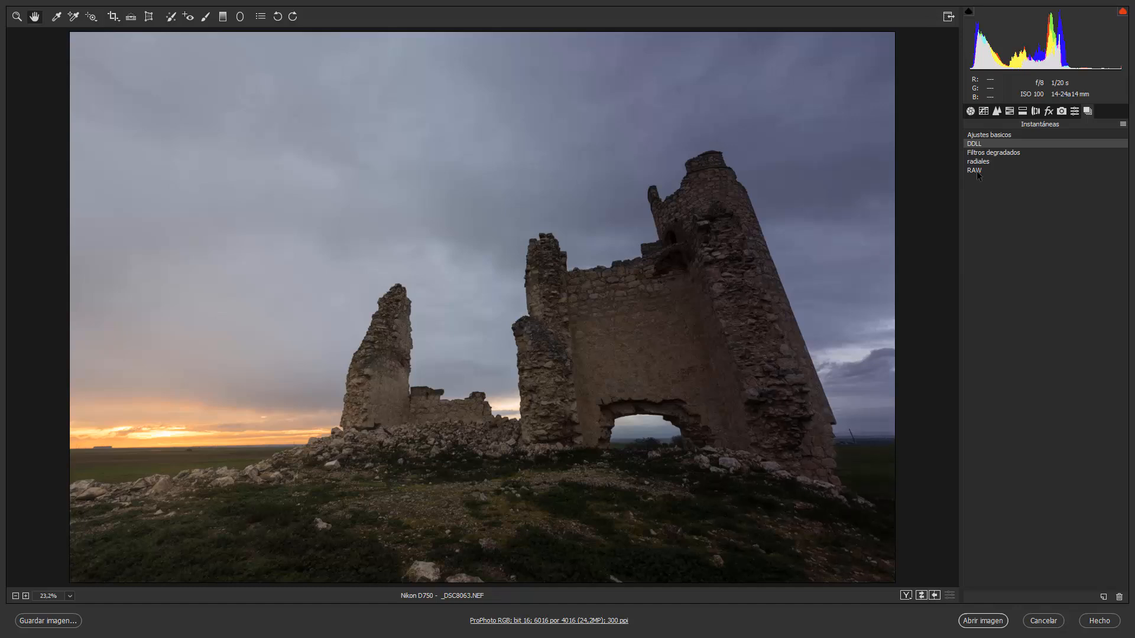
left_click(975, 171)
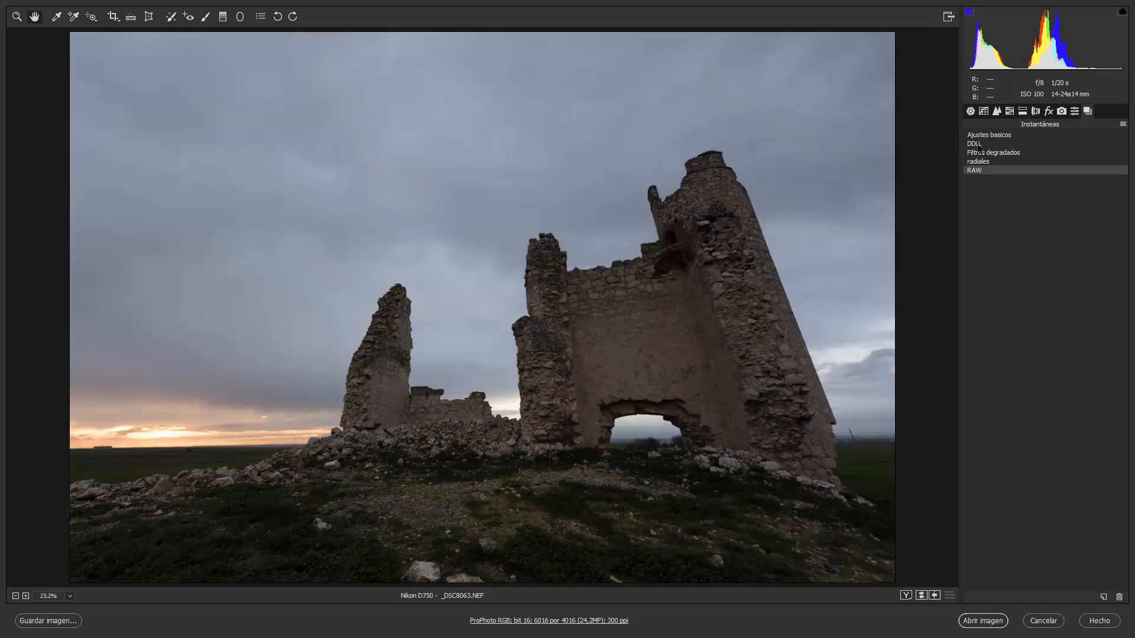
left_click(977, 144)
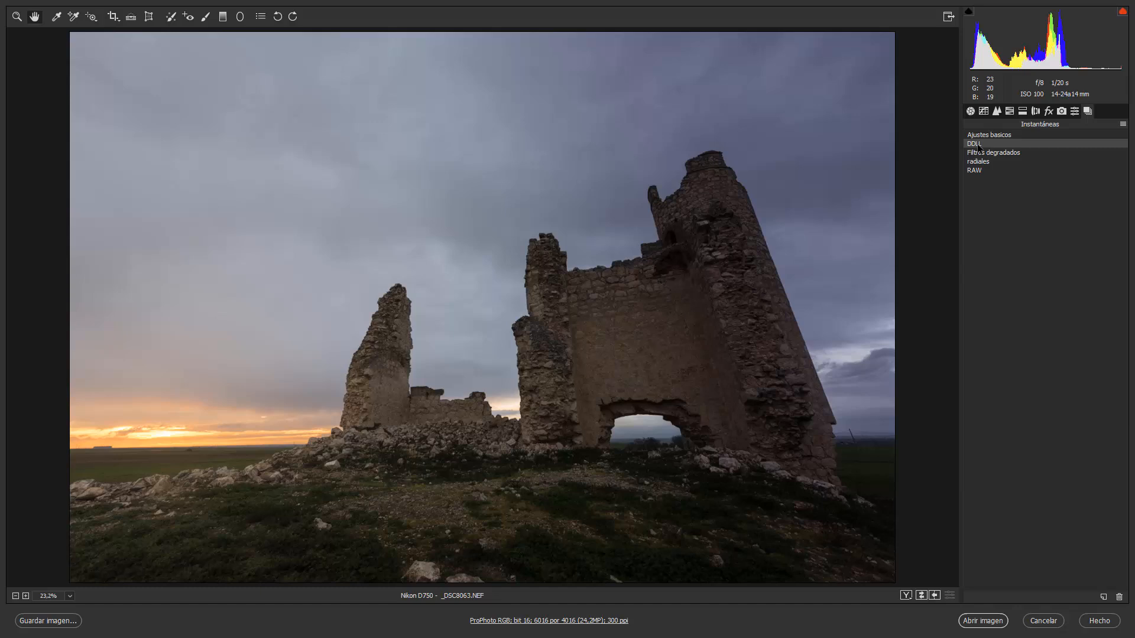
- Prepare a new adjustment brush with only Claridad lowered to -66, the other corrections at zero, and Flujo at 47
key("k")
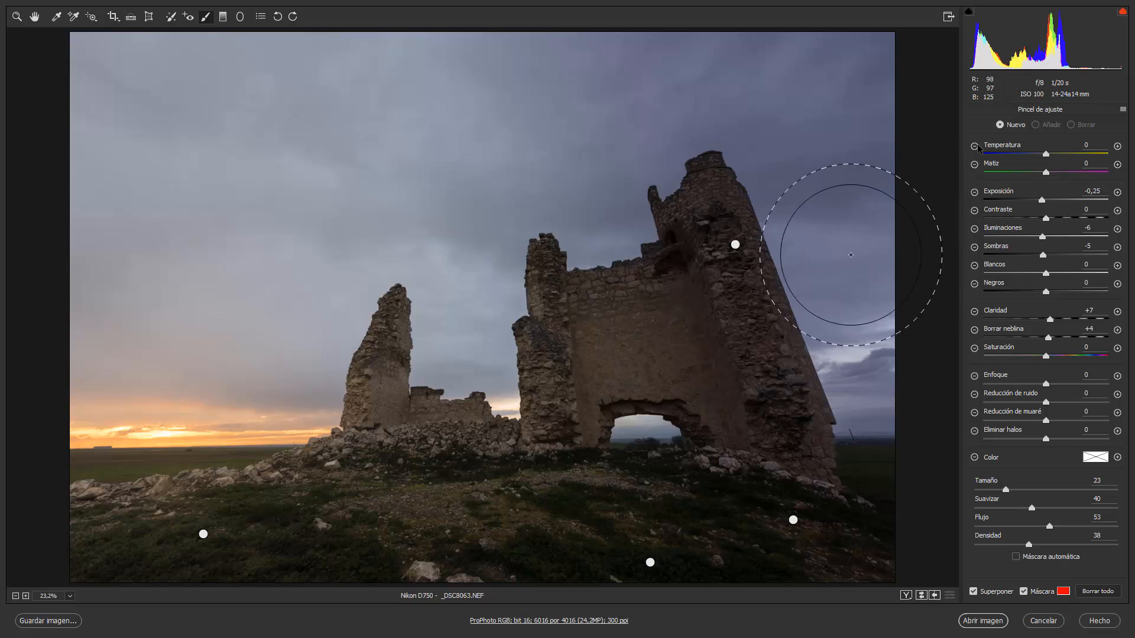
key("h")
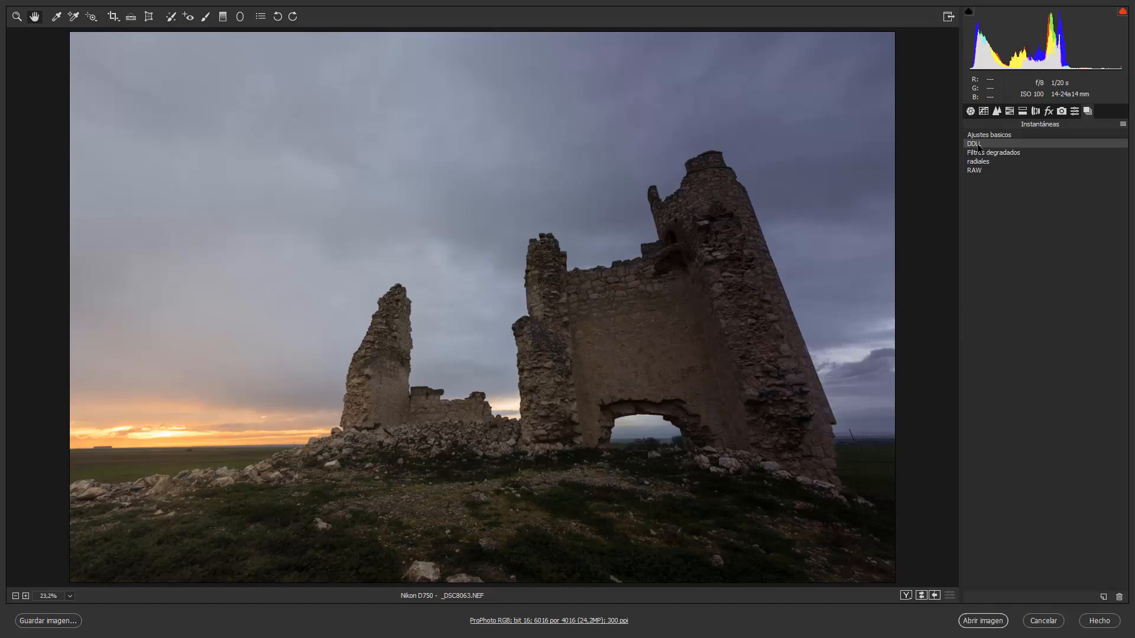
key("k")
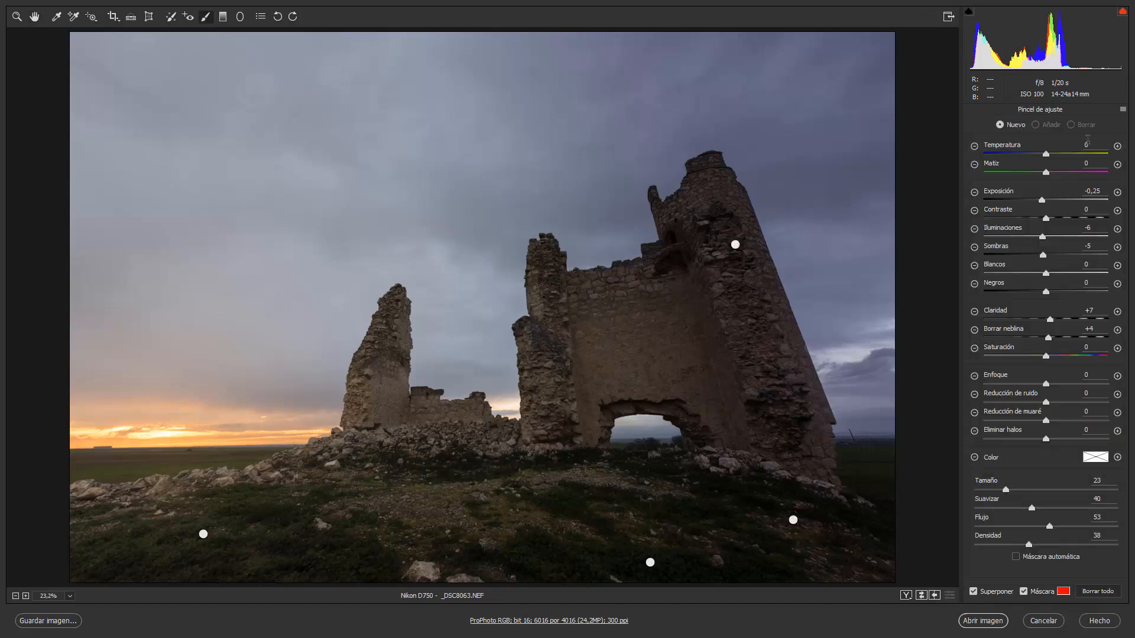
left_click(1122, 110)
left_click(1095, 155)
left_click_drag(1022, 328, 1004, 327)
left_click_drag(1049, 526, 1043, 526)
- Paint the negative-clarity brush over the sunset horizon, the adjacent foreground and the sky beside the ruins, and leave the brush
mouse_move(126, 386)
left_mouse_down()
mouse_move(167, 441)
mouse_move(280, 405)
mouse_move(103, 420)
mouse_move(172, 463)
mouse_move(182, 395)
mouse_move(66, 442)
mouse_move(298, 415)
mouse_move(88, 393)
mouse_move(169, 451)
mouse_move(114, 364)
mouse_move(140, 435)
mouse_move(142, 378)
mouse_move(226, 506)
mouse_move(212, 495)
mouse_move(337, 553)
mouse_move(168, 544)
mouse_move(232, 572)
mouse_move(311, 573)
mouse_move(136, 550)
mouse_move(353, 581)
mouse_move(230, 552)
mouse_move(103, 449)
mouse_move(154, 451)
left_mouse_up()
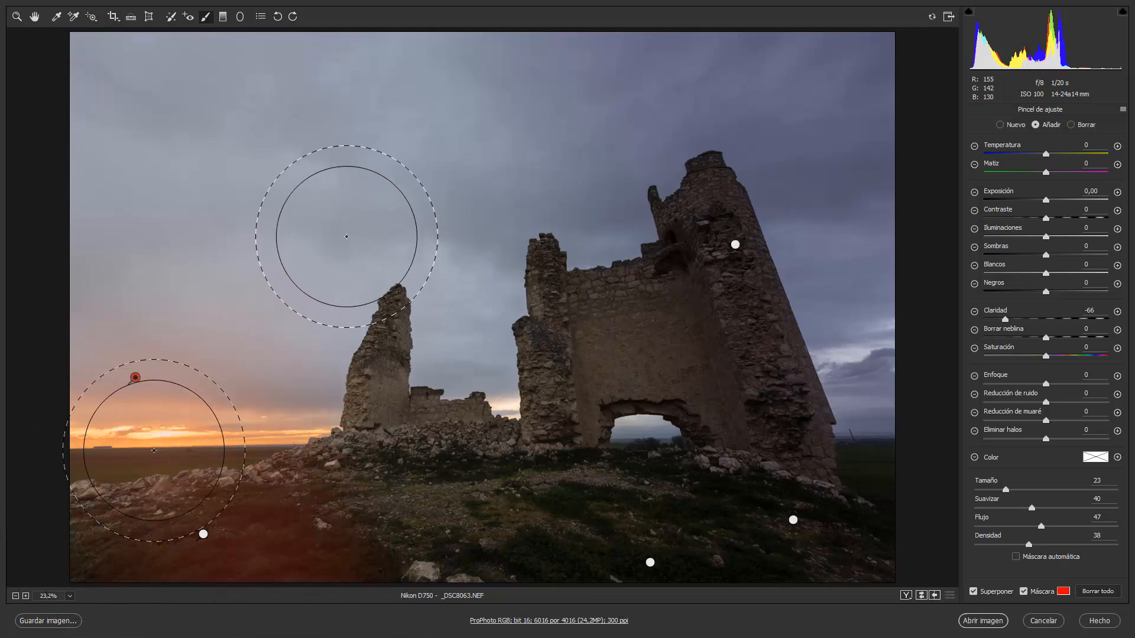
mouse_move(116, 392)
left_mouse_down()
mouse_move(142, 396)
mouse_move(122, 346)
mouse_move(217, 324)
left_mouse_up()
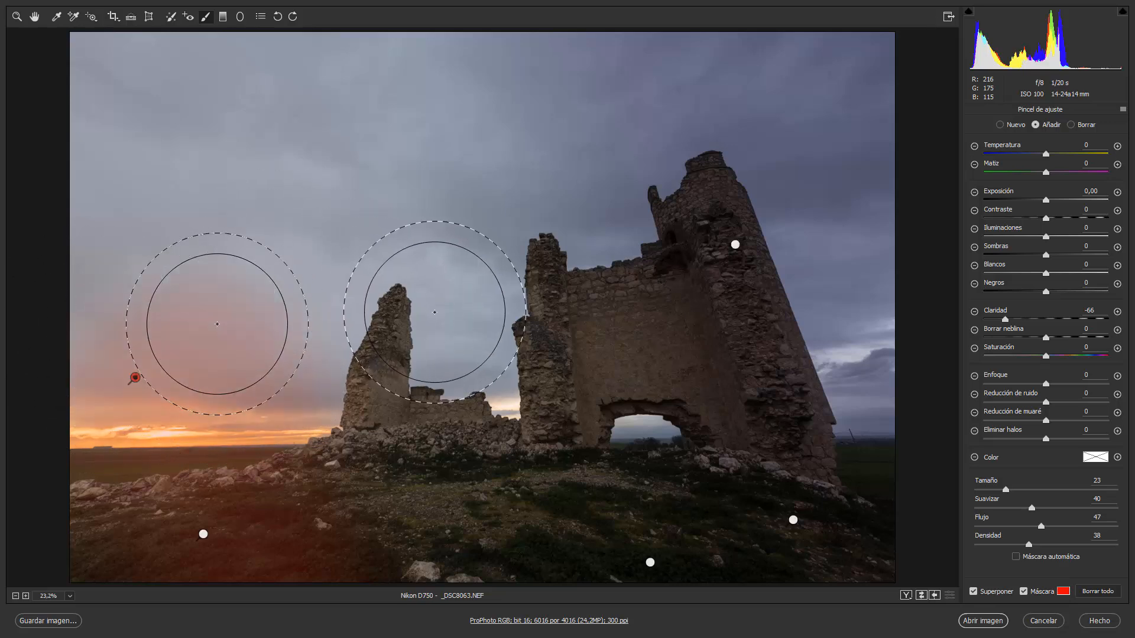
mouse_move(131, 355)
left_mouse_down()
mouse_move(82, 343)
mouse_move(183, 279)
mouse_move(253, 309)
mouse_move(71, 144)
mouse_move(305, 273)
mouse_move(228, 342)
mouse_move(291, 198)
mouse_move(89, 77)
mouse_move(315, 281)
left_mouse_up()
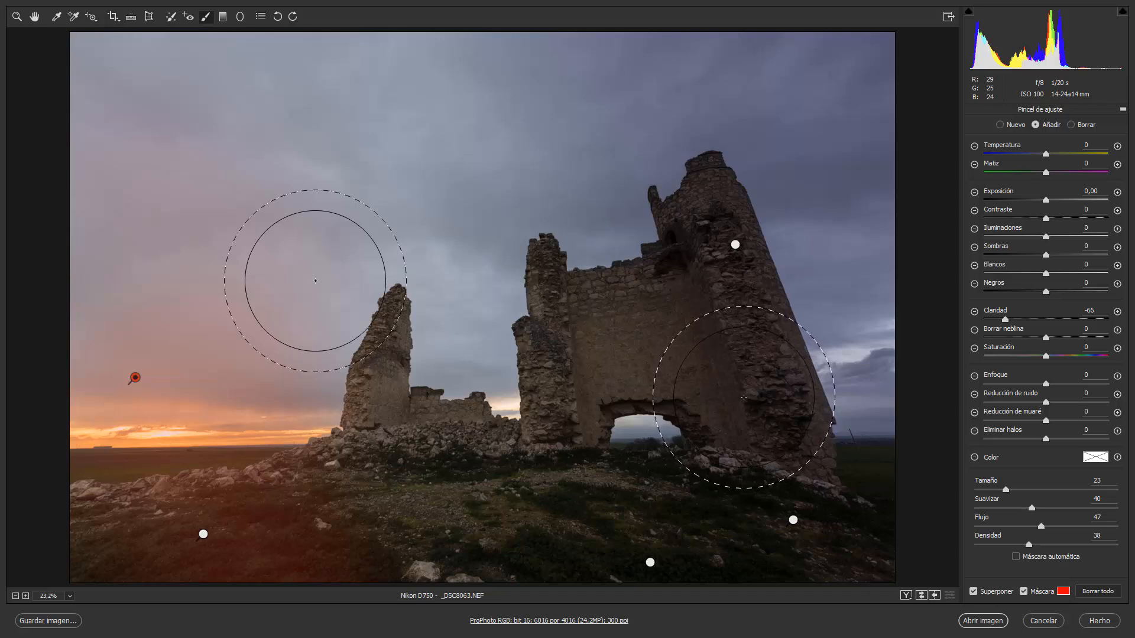
key("h")
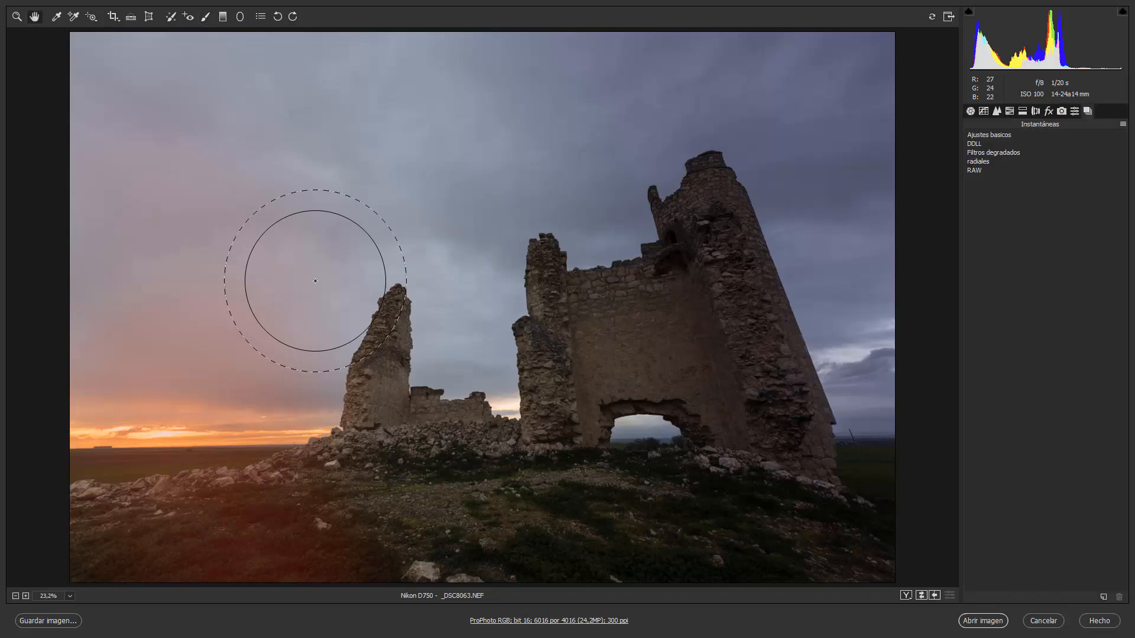
- Set the sharpening to Cantidad 53, Detalle 33 and Máscara 50
left_click(996, 111)
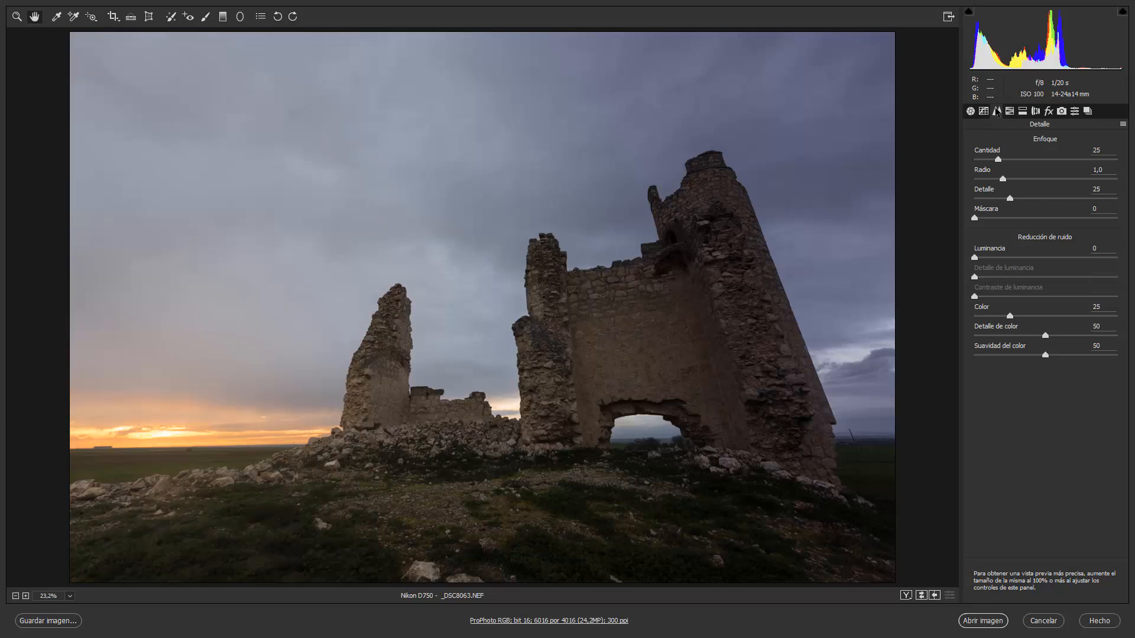
left_click(974, 218)
left_click_drag(975, 220, 1047, 226)
left_click_drag(997, 159, 1022, 201)
- Inspect the castle wall at 100% and raise the Color noise reduction to 100
key("z")
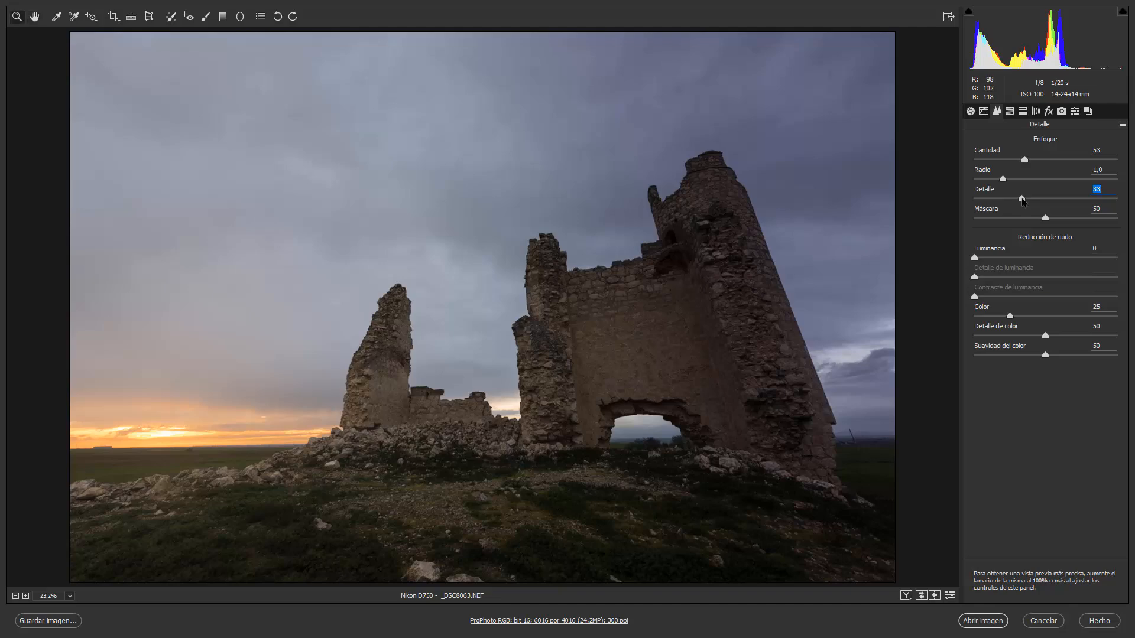
left_click_drag(562, 275, 649, 322)
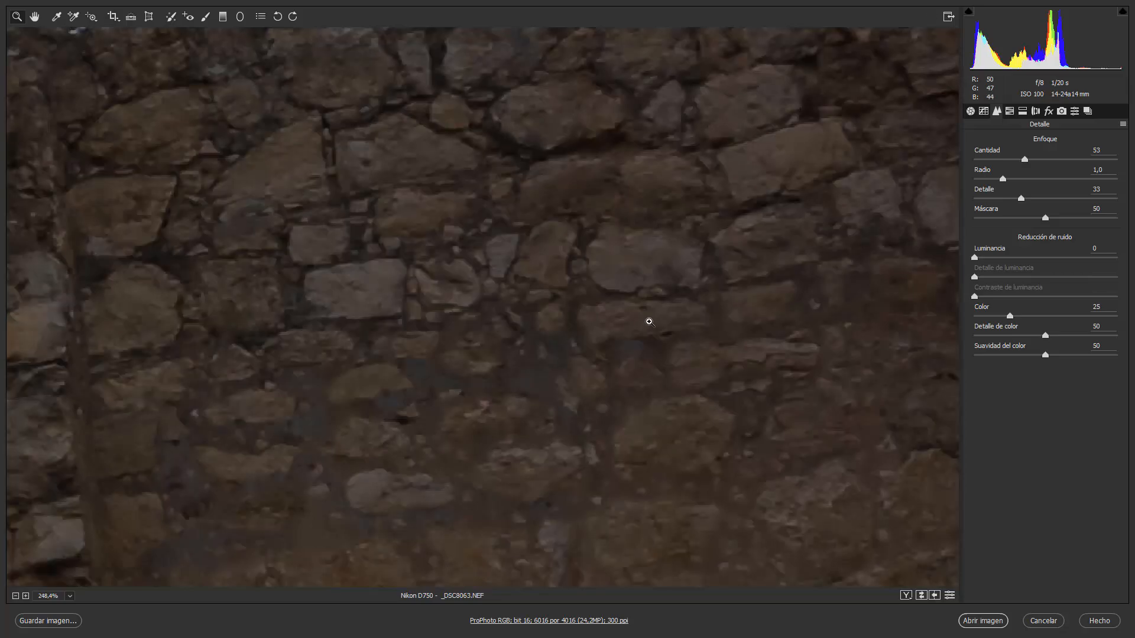
right_click(577, 278)
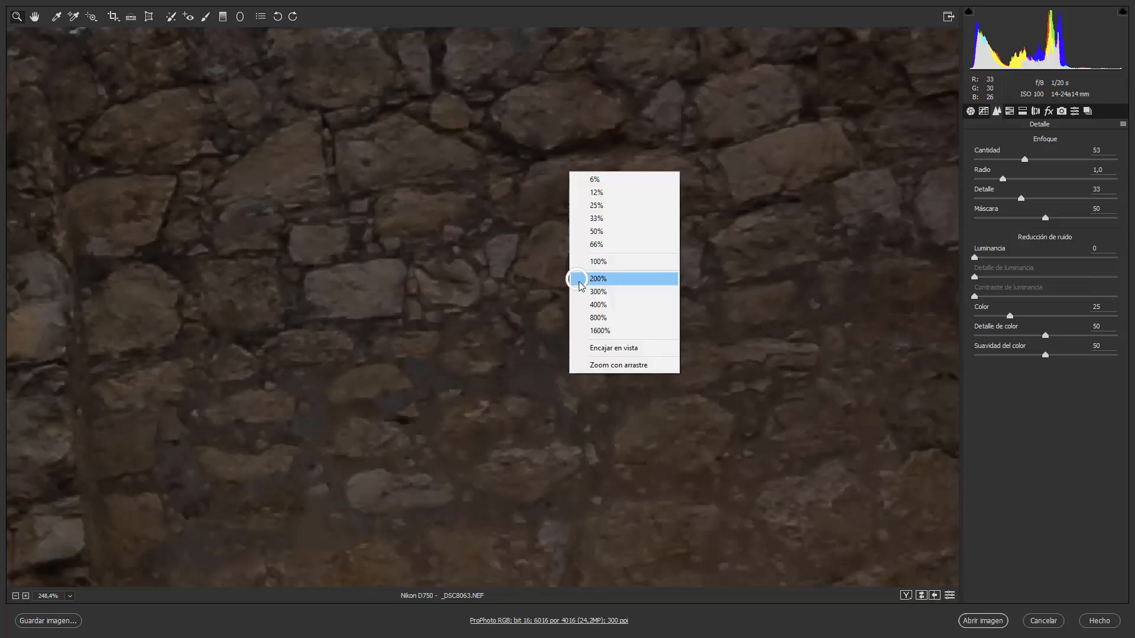
left_click(604, 261)
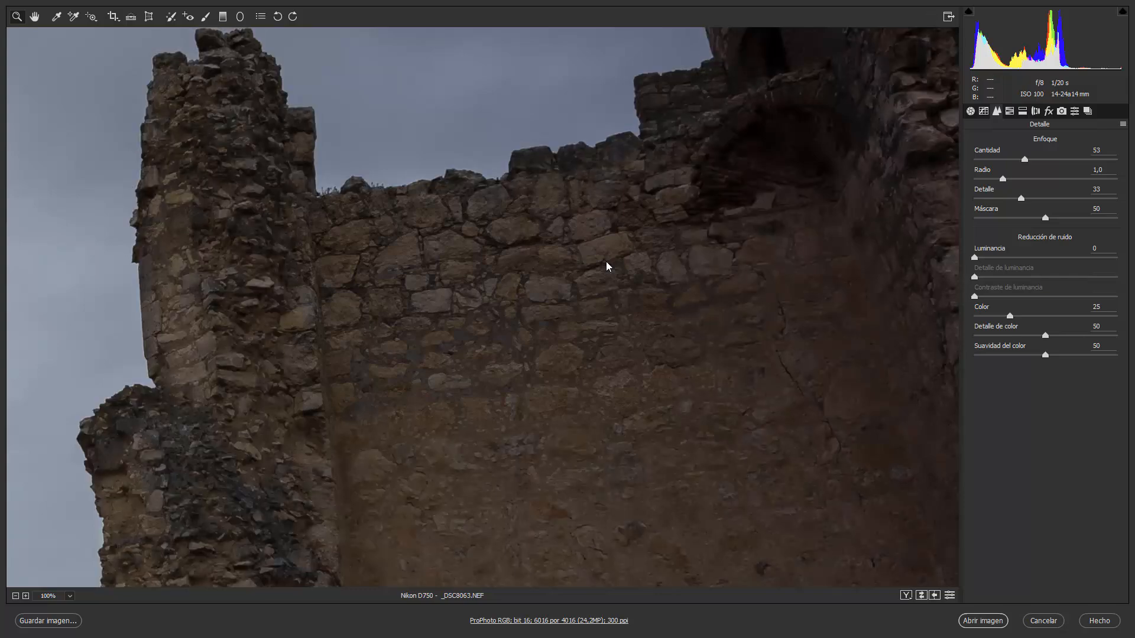
left_click_drag(1010, 315, 1132, 322)
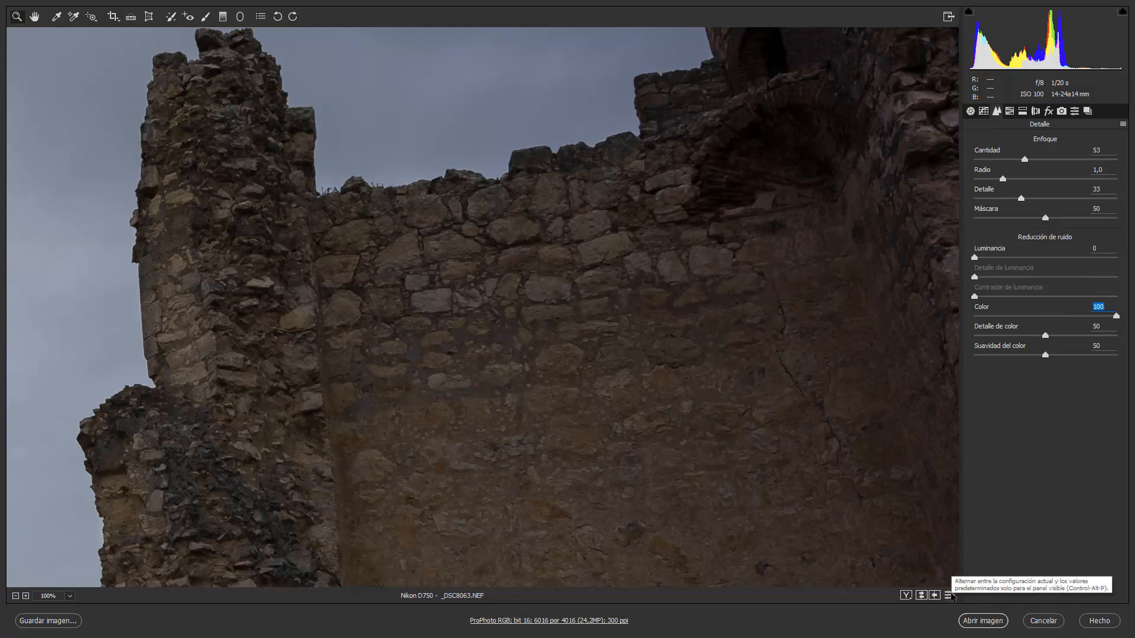
- Compare the Detalle settings with their defaults on the castle wall, finishing with the edited settings active
left_click(949, 594)
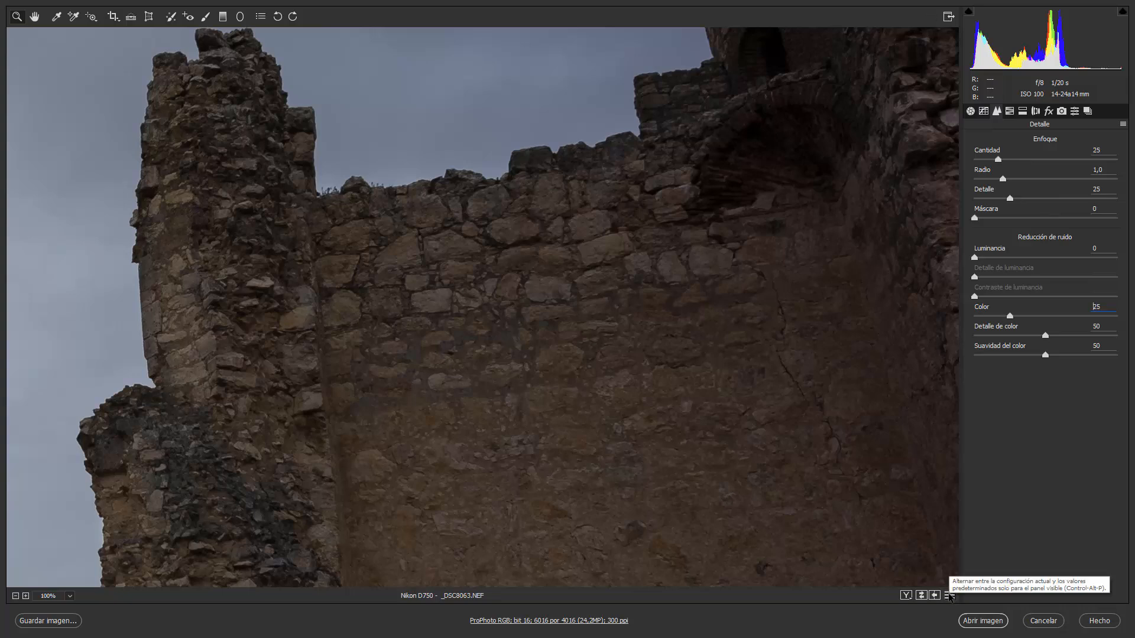
left_click(949, 594)
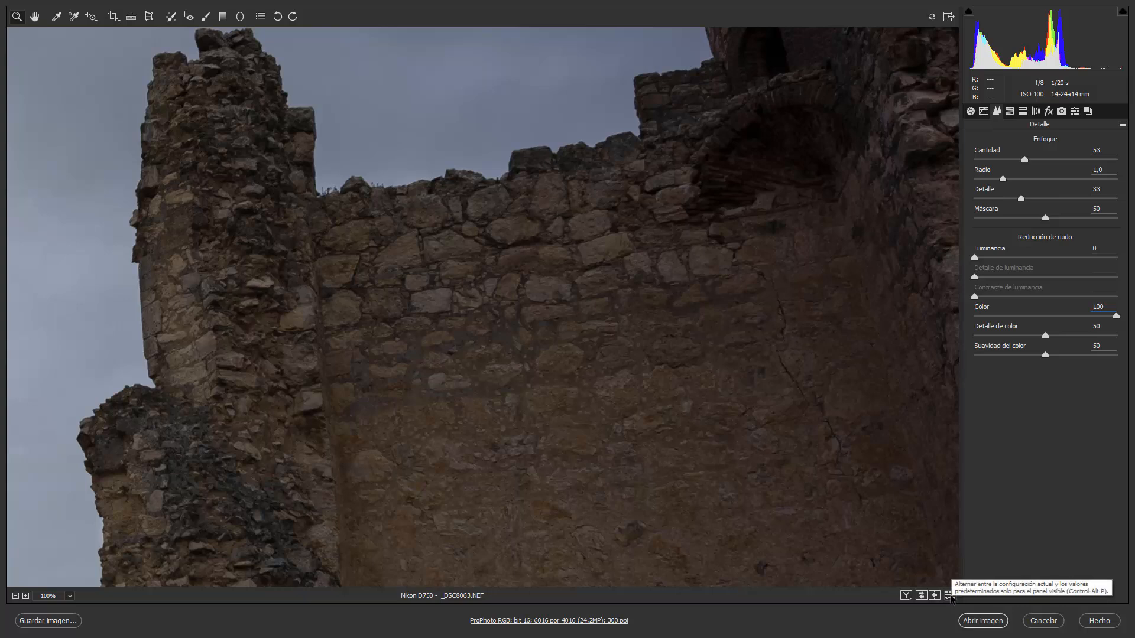
left_click(949, 594)
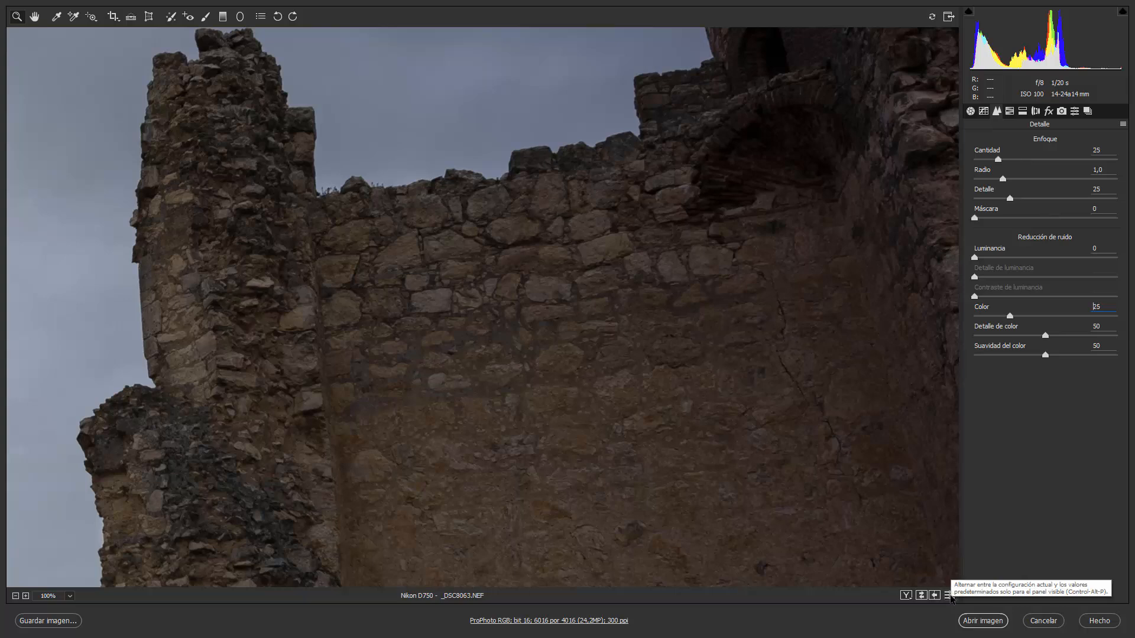
left_click(948, 595)
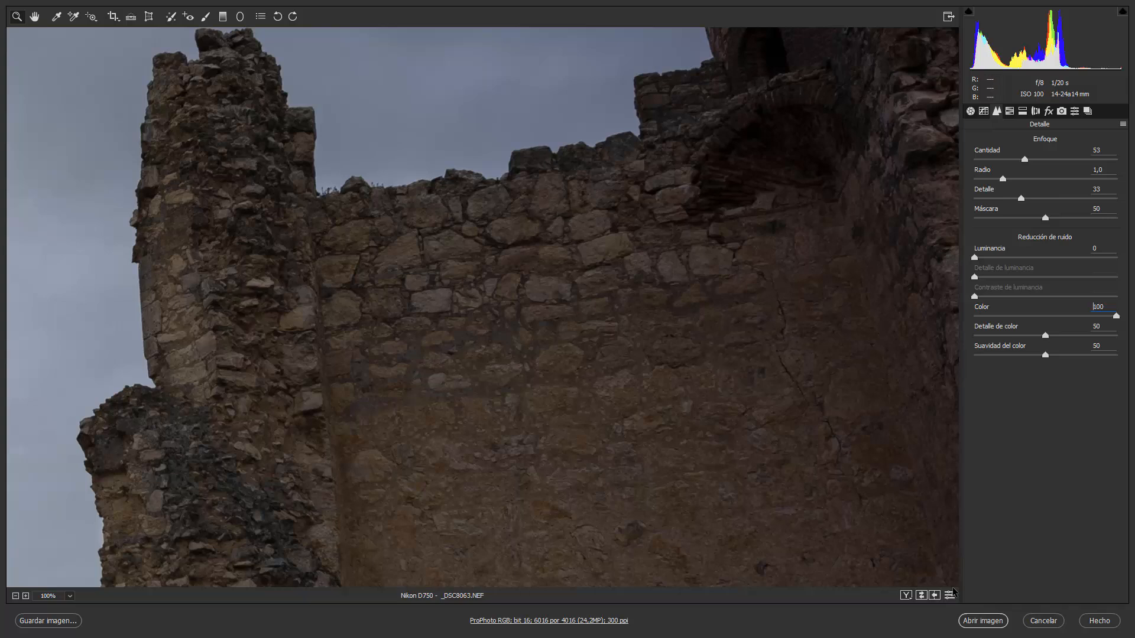
- Refine the sharpening to Cantidad 69, Detalle 40 and Máscara 39, and return to the whole photo
left_click_drag(1024, 159, 1041, 160)
left_click_drag(1020, 198, 1027, 221)
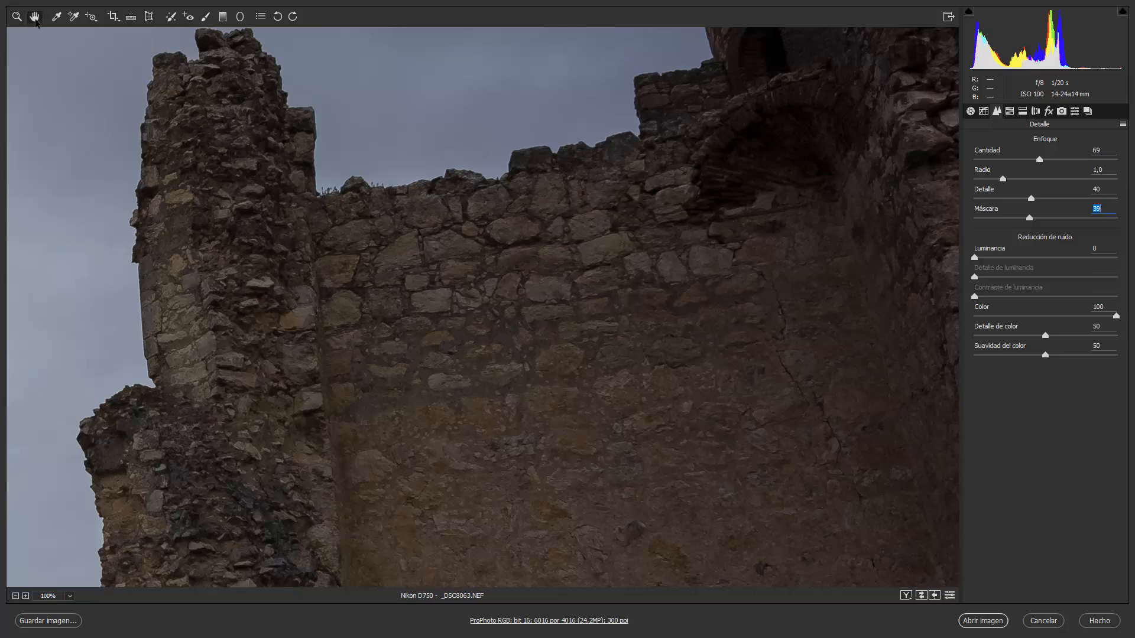
double_click(34, 17)
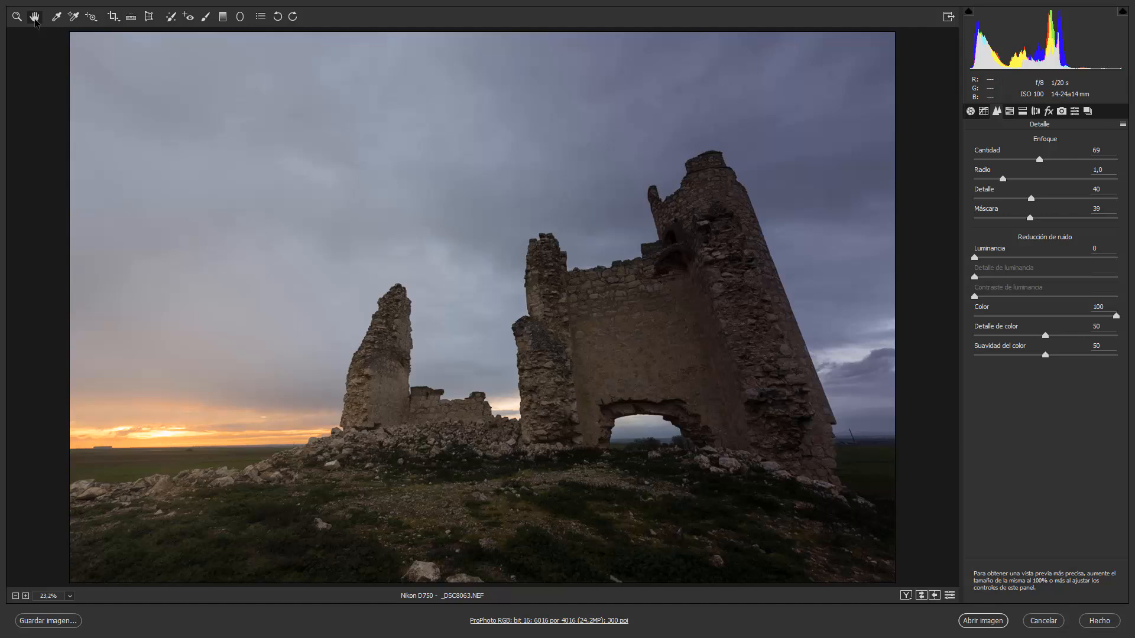
- Apply the saved point tone curve "Toques finales ProcessingRAW"
left_click(984, 111)
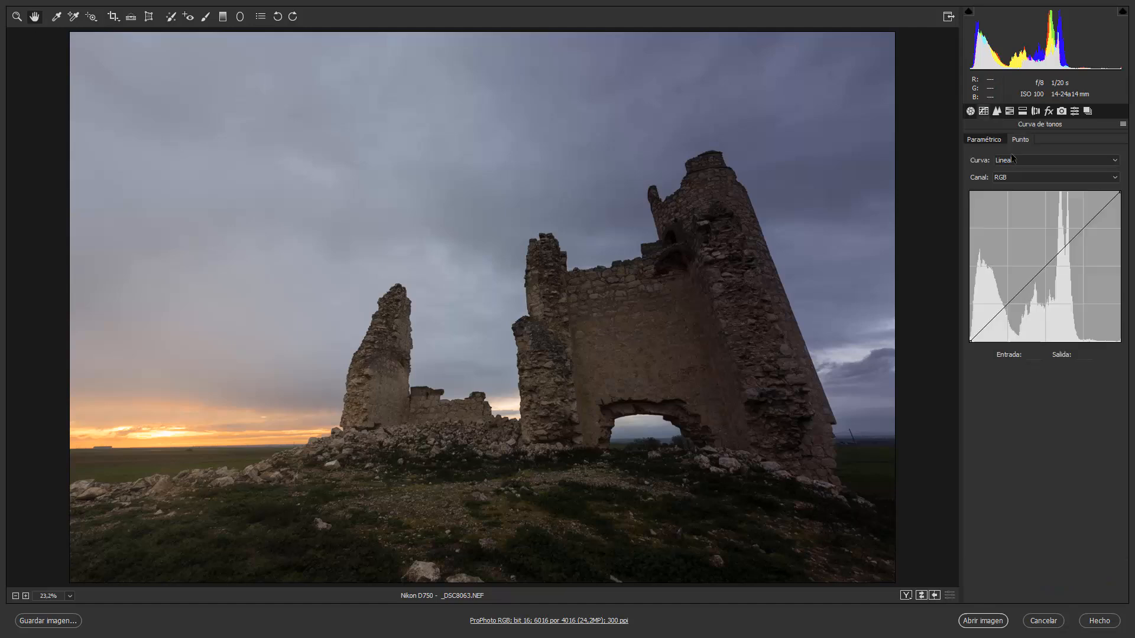
left_click(989, 141)
left_click(1021, 141)
left_click(1081, 161)
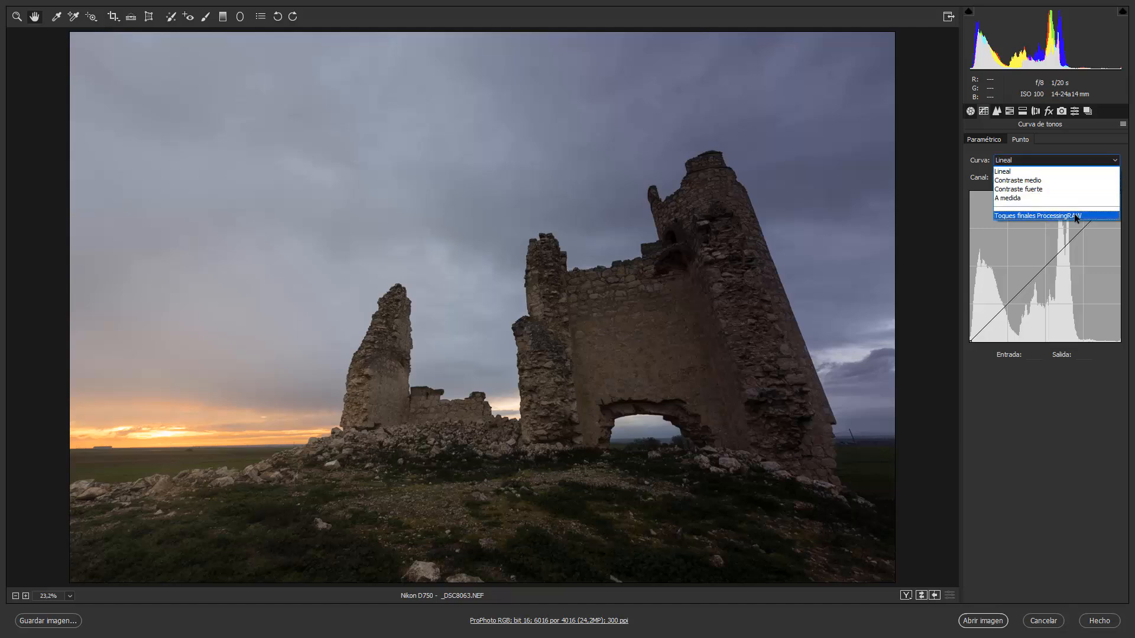
left_click(1073, 214)
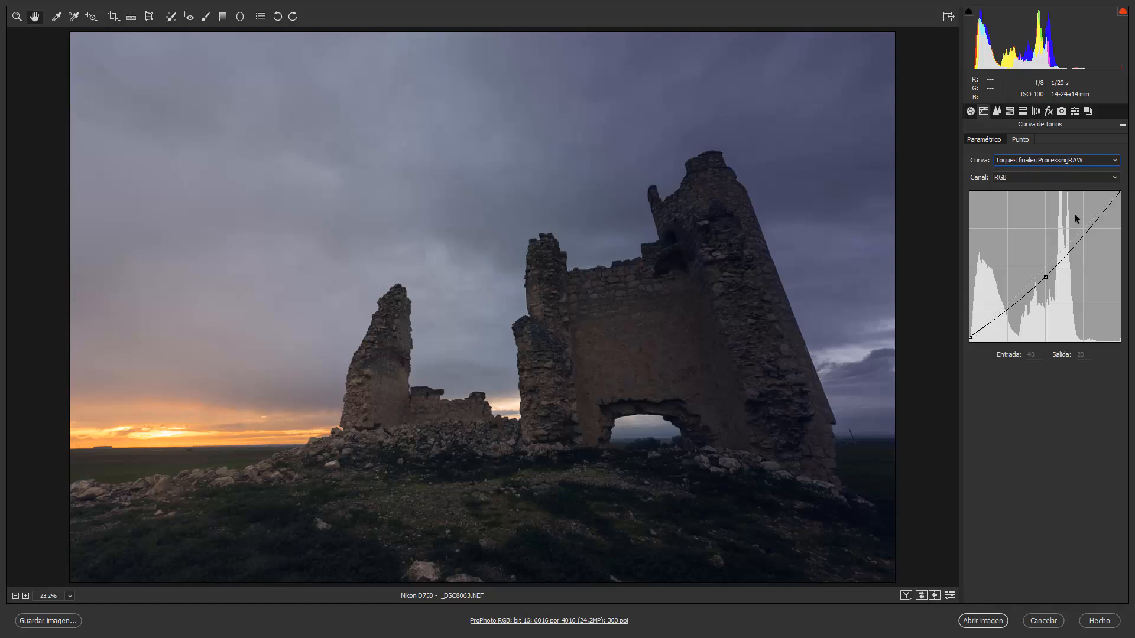
- Shift the shadow point of the Verde channel's tone curve to about input 6, output 0, and undo the last change
left_click(1040, 176)
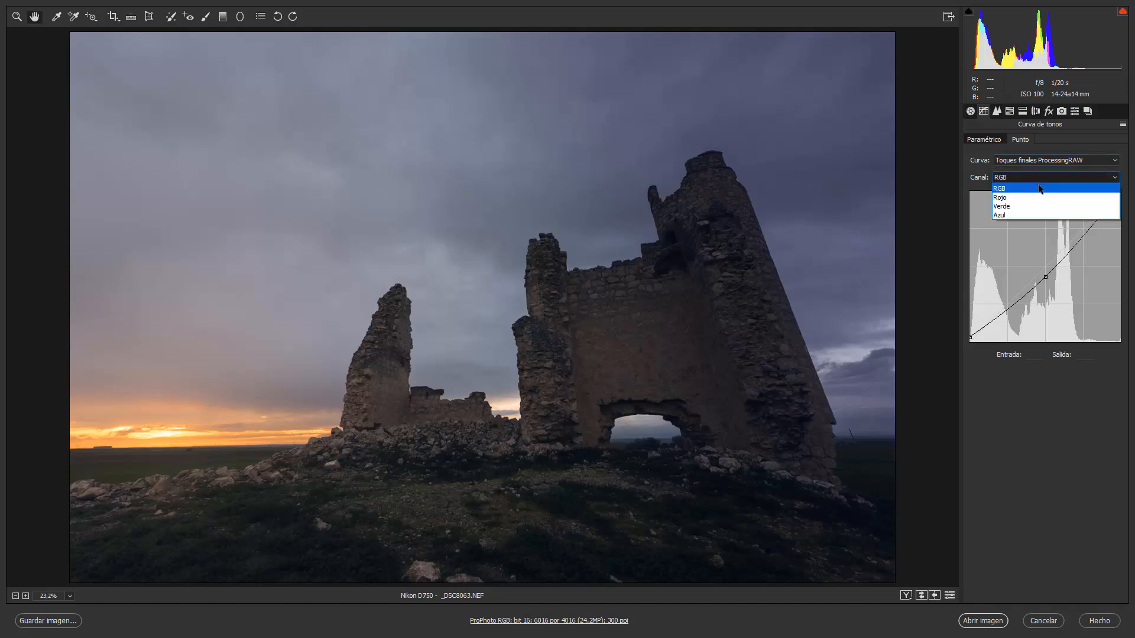
left_click(1035, 204)
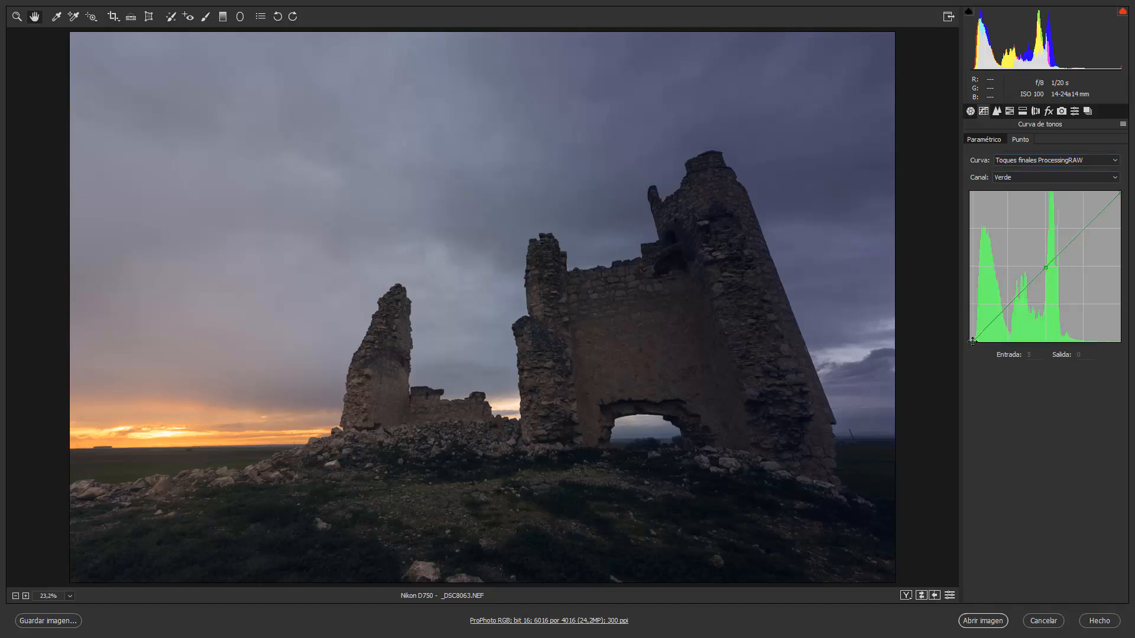
left_click_drag(970, 342, 973, 341)
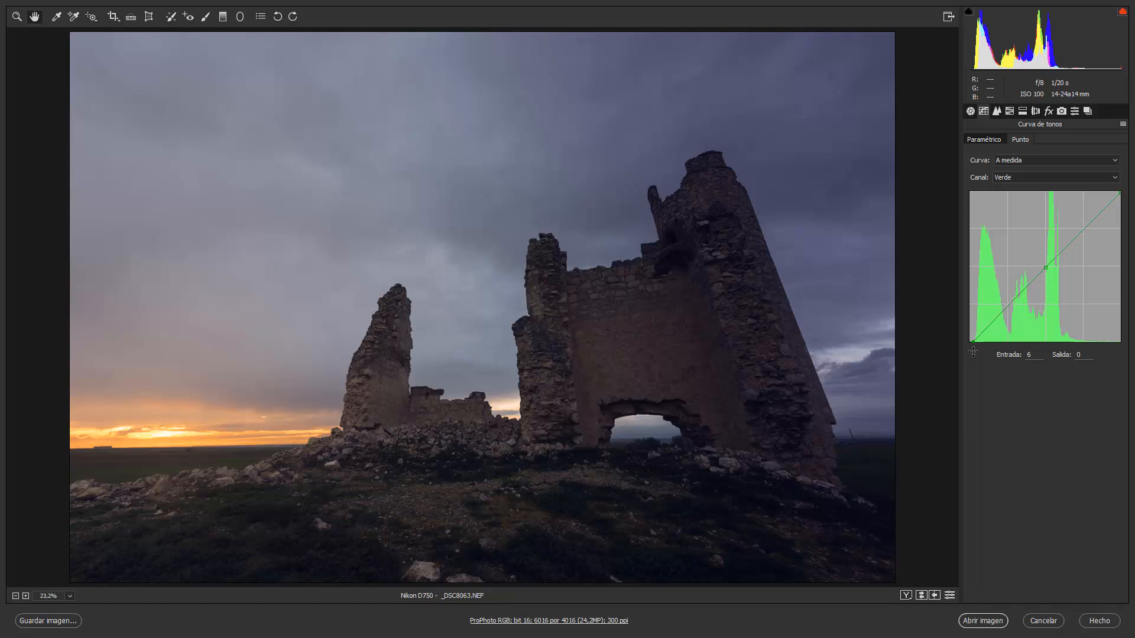
key("Right")
key("Left")
key("Left")
left_click_drag(973, 352, 972, 352)
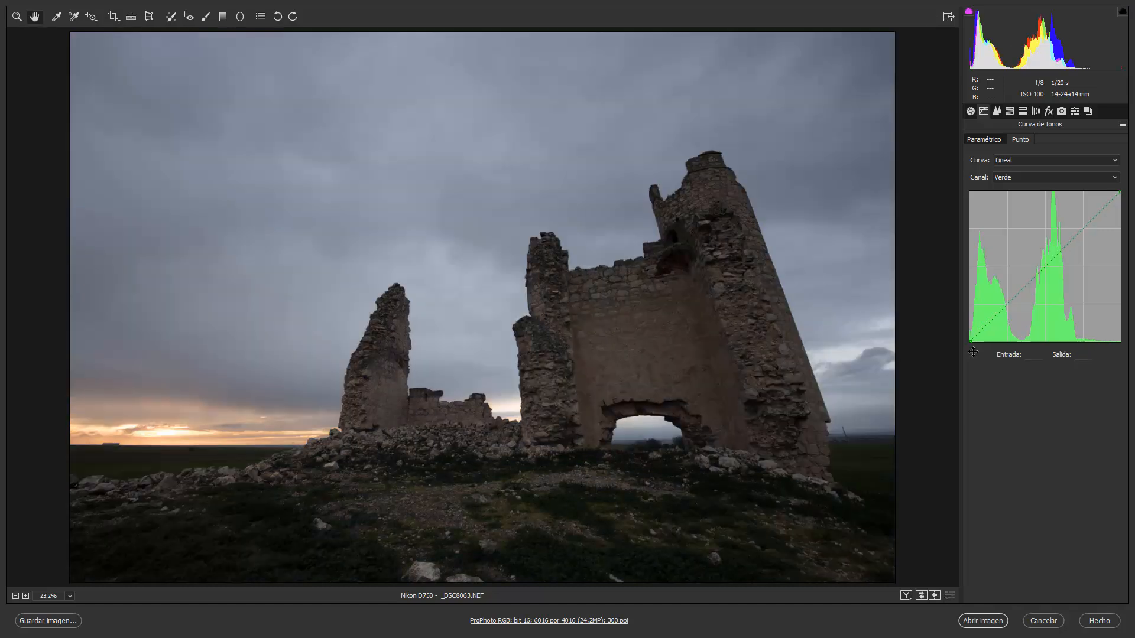
key("ctrl+z")
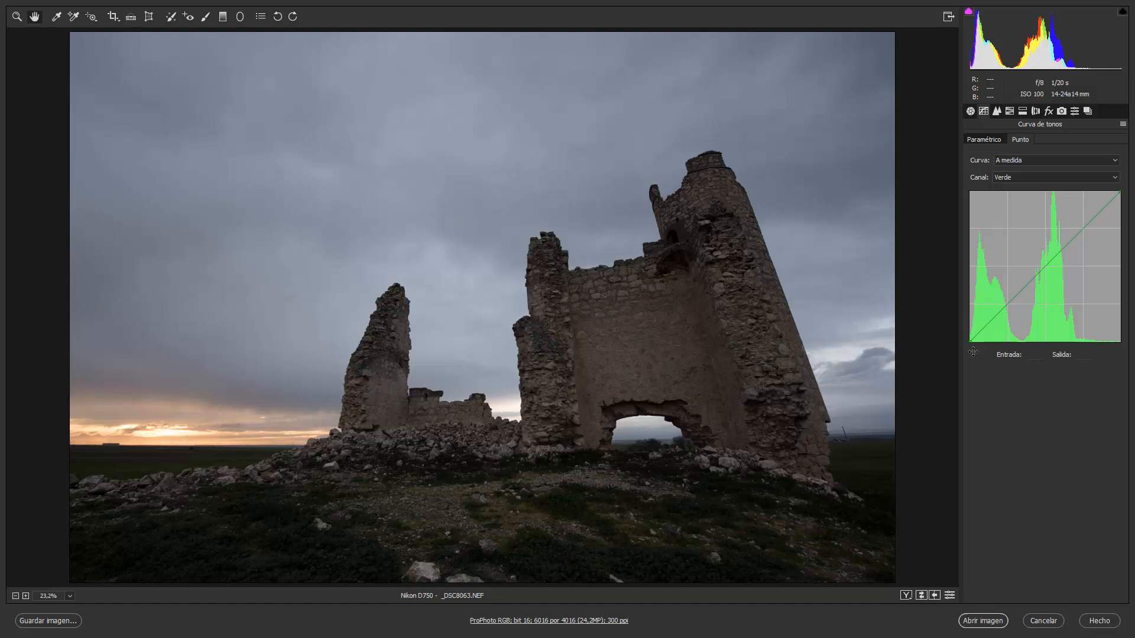